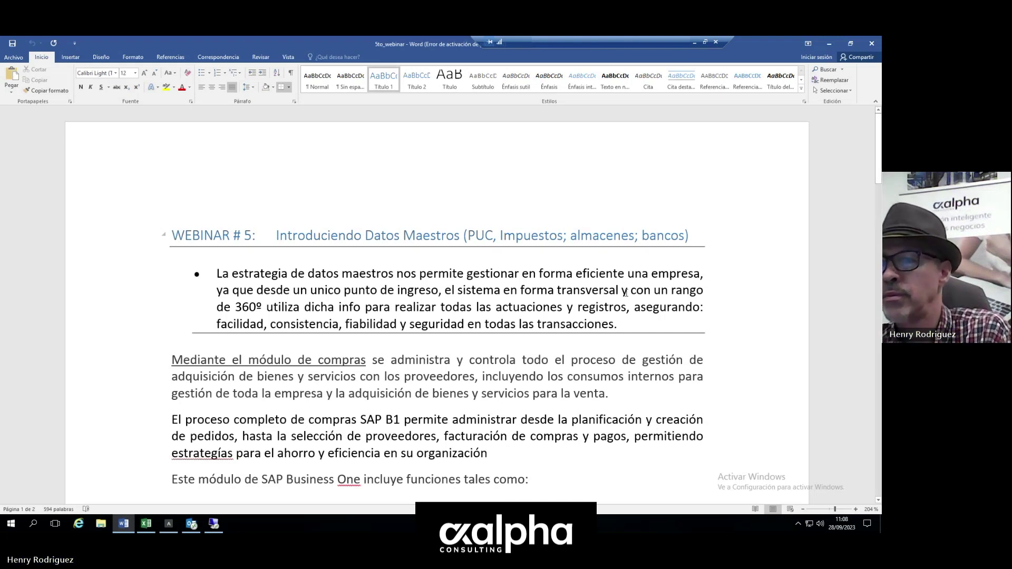
Read through the webinar outline on master data and the purchasing and sales modules, and return to its beginning
{"action": "scroll", "coordinate": [625, 299], "scroll_direction": "down", "scroll_amount": 3}
{"action": "scroll", "coordinate": [625, 299], "scroll_direction": "down", "scroll_amount": 12}
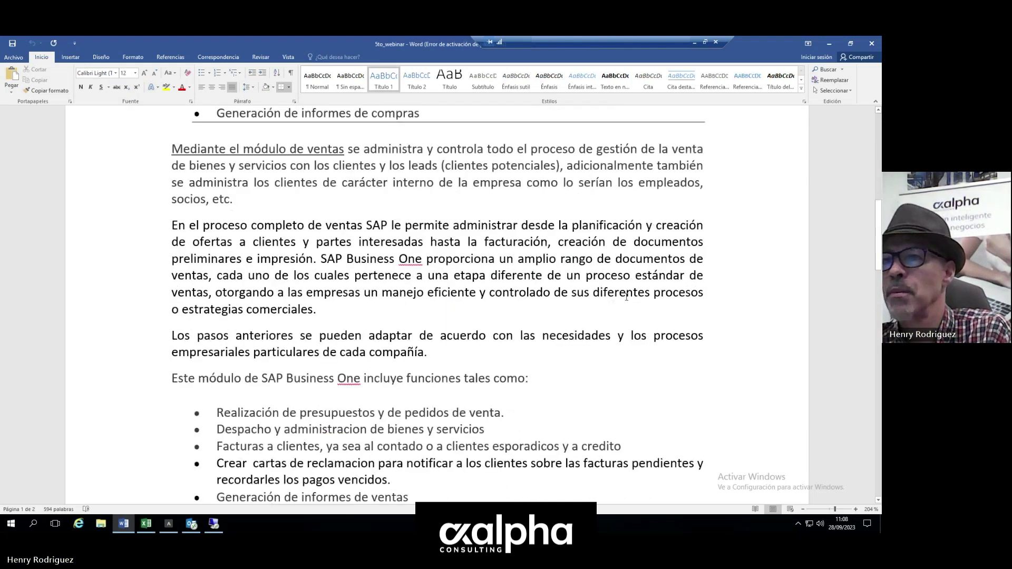
{"action": "scroll", "coordinate": [628, 296], "scroll_direction": "down", "scroll_amount": 5}
{"action": "scroll", "coordinate": [628, 296], "scroll_direction": "up", "scroll_amount": 6}
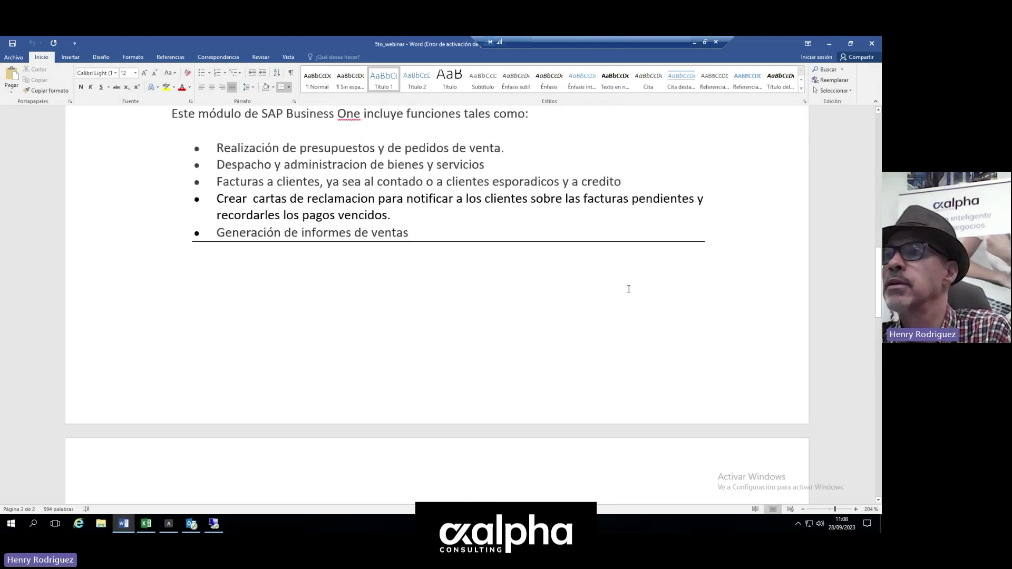
{"action": "scroll", "coordinate": [628, 287], "scroll_direction": "up", "scroll_amount": 10}
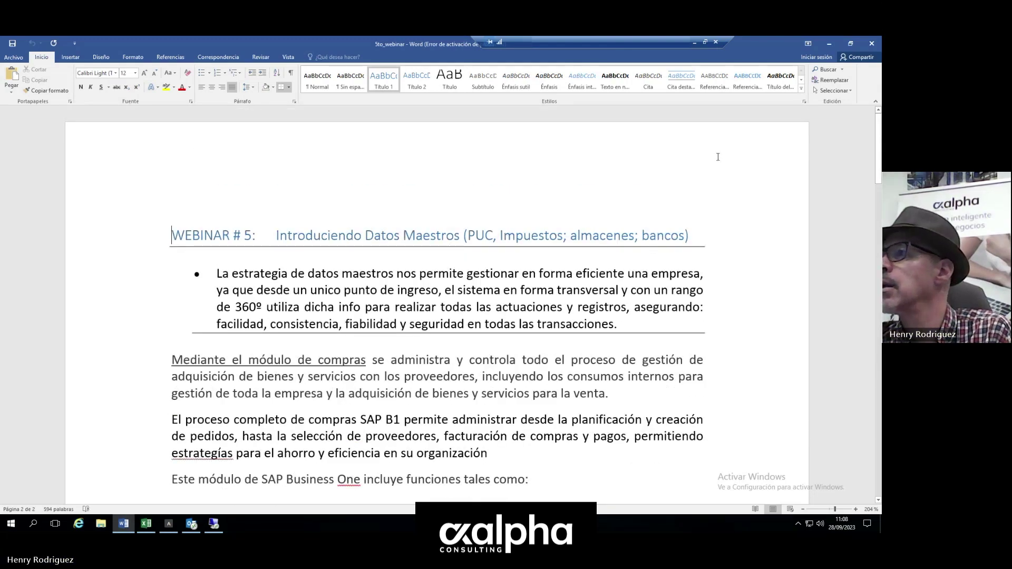
Switch to SAP Business One and look over the purchasing, sales, inventory and financial process diagrams on the home page
{"action": "left_click", "coordinate": [827, 43]}
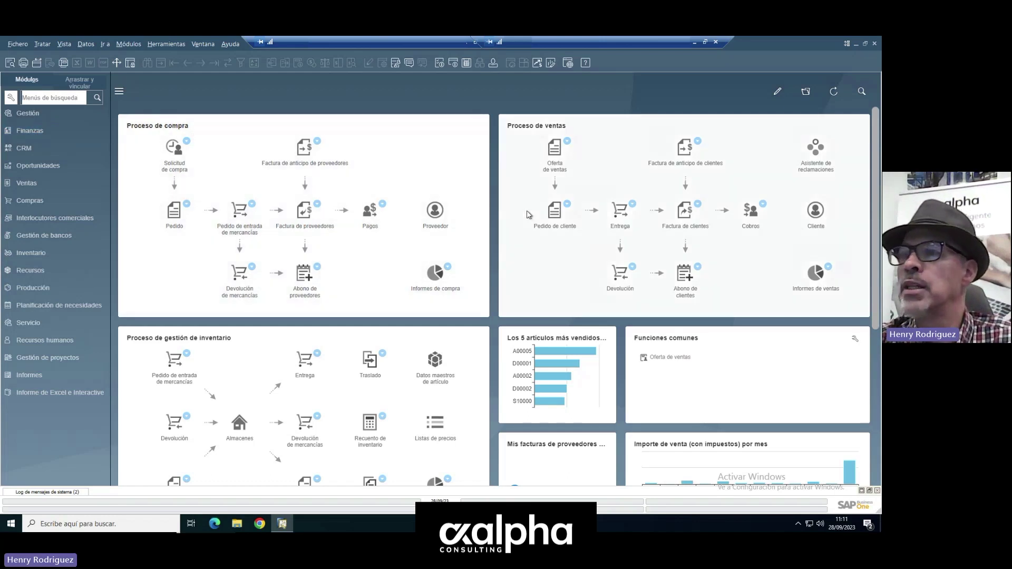
{"action": "scroll", "coordinate": [527, 213], "scroll_direction": "down", "scroll_amount": 2}
{"action": "scroll", "coordinate": [528, 213], "scroll_direction": "down", "scroll_amount": 4}
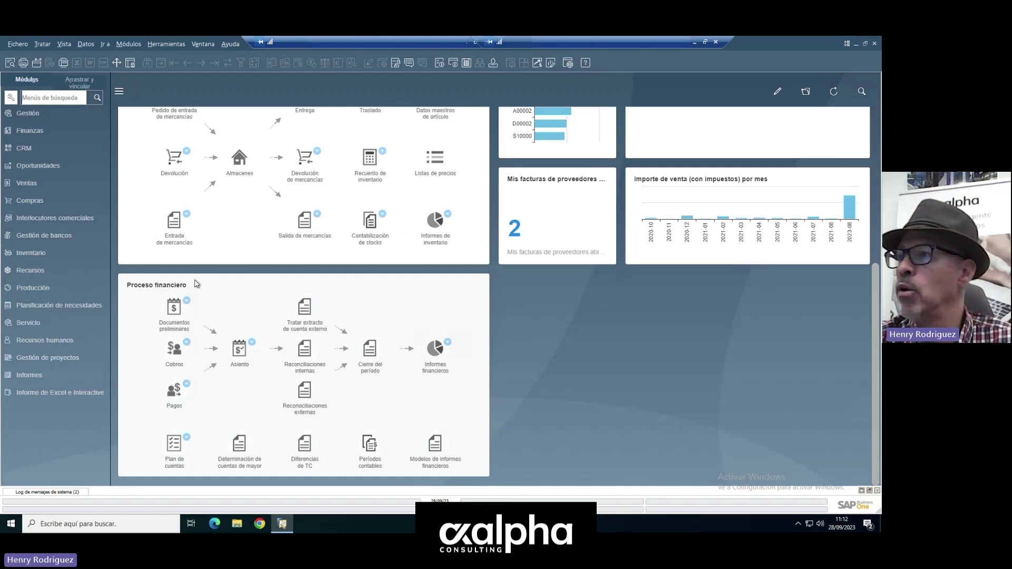
{"action": "scroll", "coordinate": [693, 298], "scroll_direction": "up", "scroll_amount": 3}
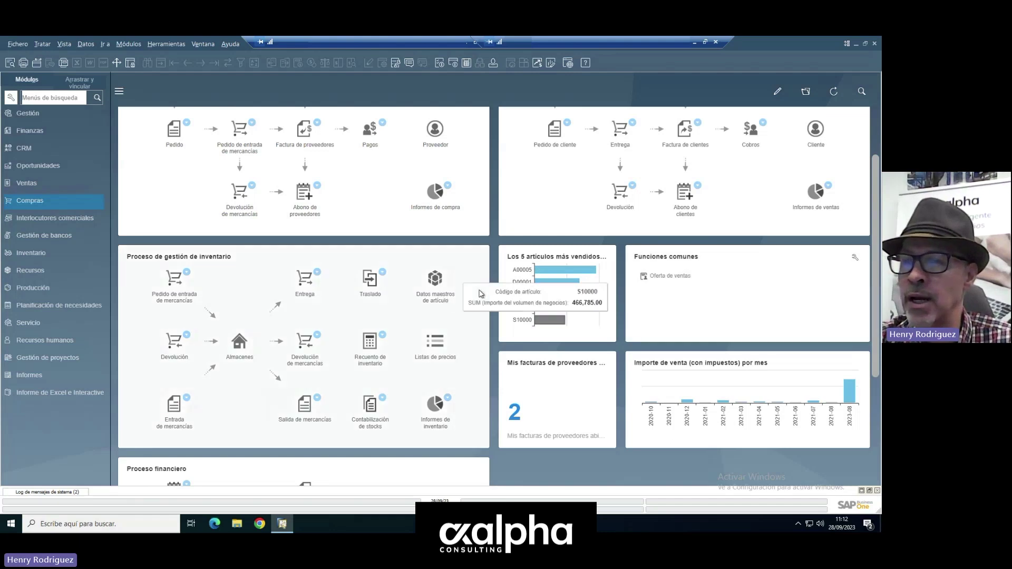
{"action": "scroll", "coordinate": [482, 294], "scroll_direction": "down", "scroll_amount": 3}
{"action": "scroll", "coordinate": [482, 293], "scroll_direction": "down", "scroll_amount": 1}
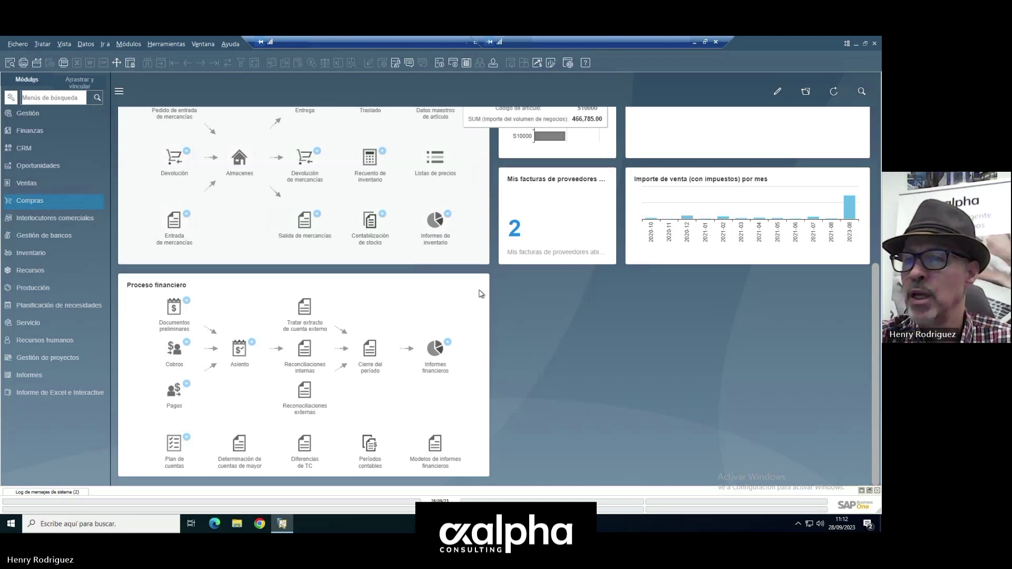
Expand the Finanzas module and widen the module list so that its entry names are easier to read
{"action": "left_click", "coordinate": [50, 100]}
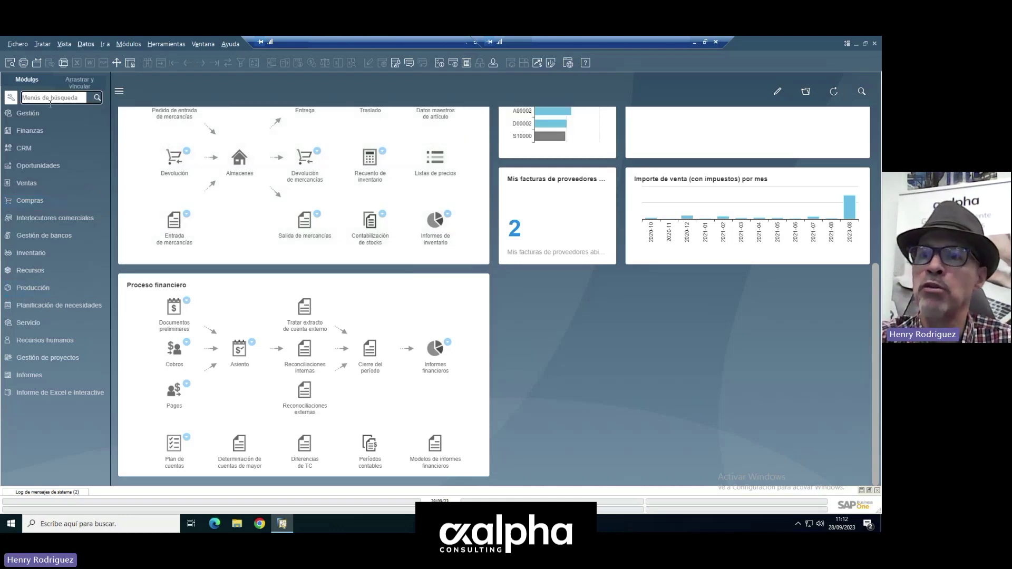
{"action": "left_click", "coordinate": [36, 131]}
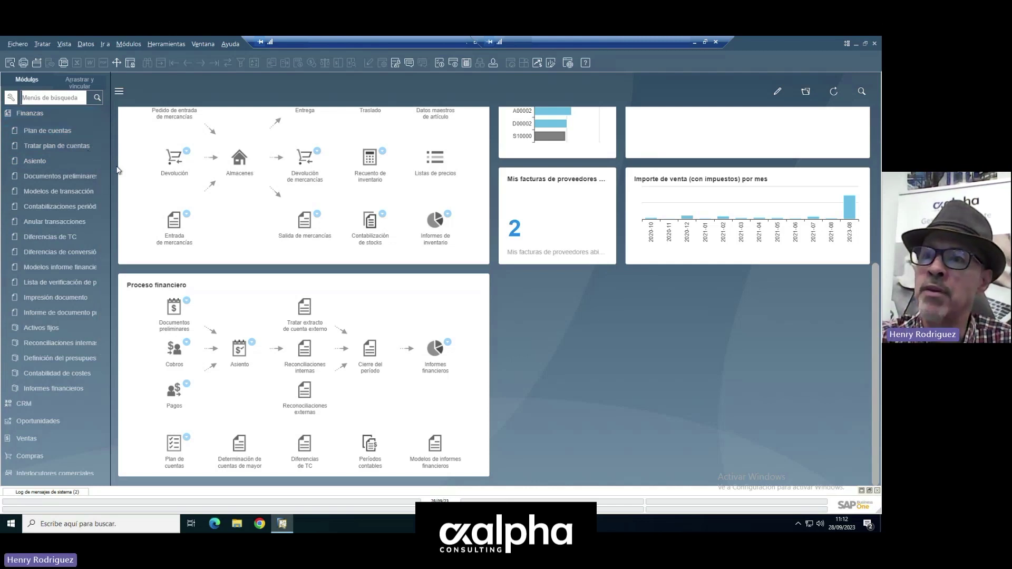
{"action": "left_click_drag", "start_coordinate": [110, 166], "coordinate": [125, 170]}
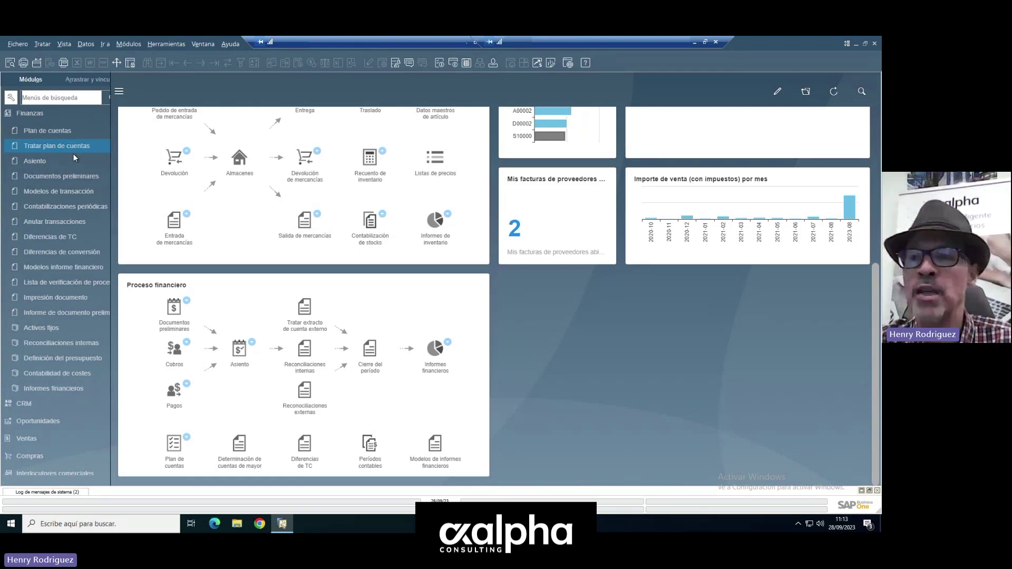
Open the journal entry form (Asiento) and browse back to the posted supplier invoice entry for Industrias BIT, S.A
{"action": "left_click", "coordinate": [45, 161]}
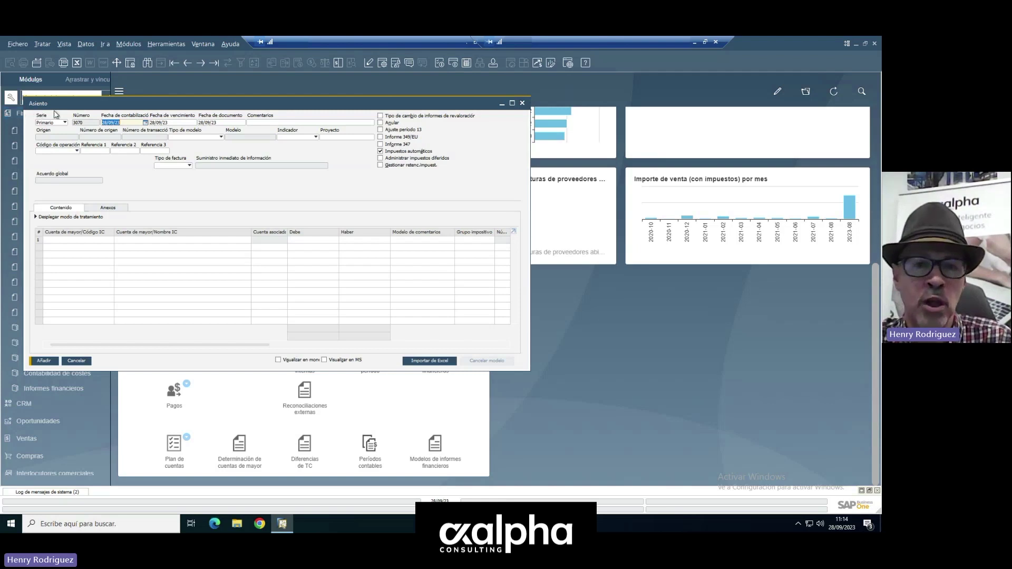
{"action": "left_click", "coordinate": [522, 103]}
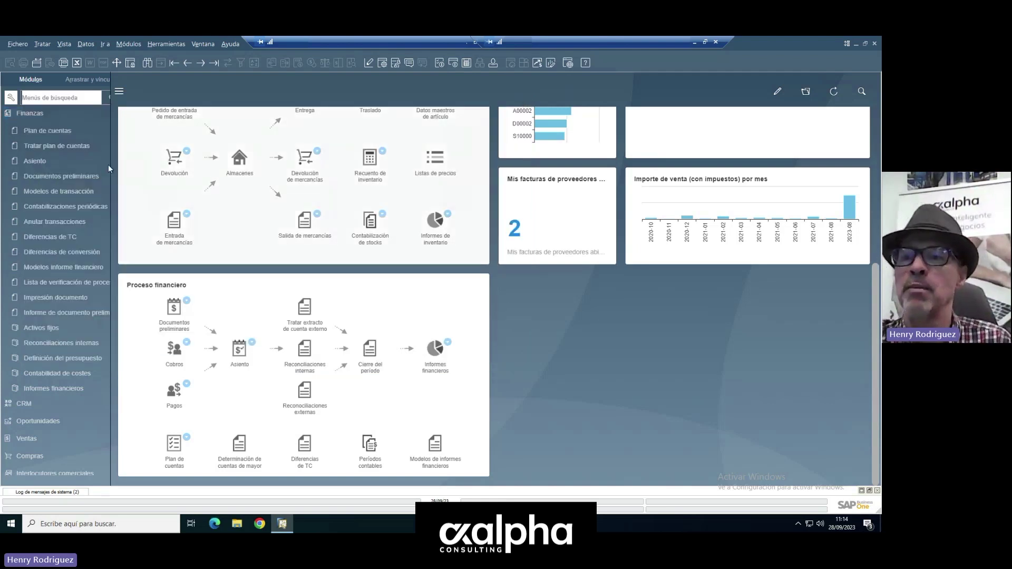
{"action": "left_click", "coordinate": [30, 160]}
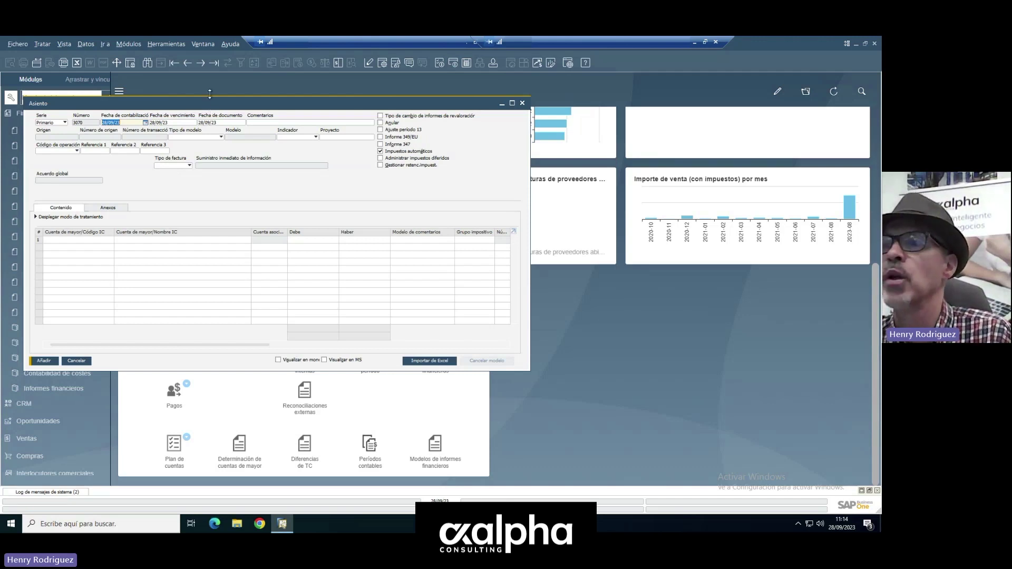
{"action": "left_click", "coordinate": [190, 63]}
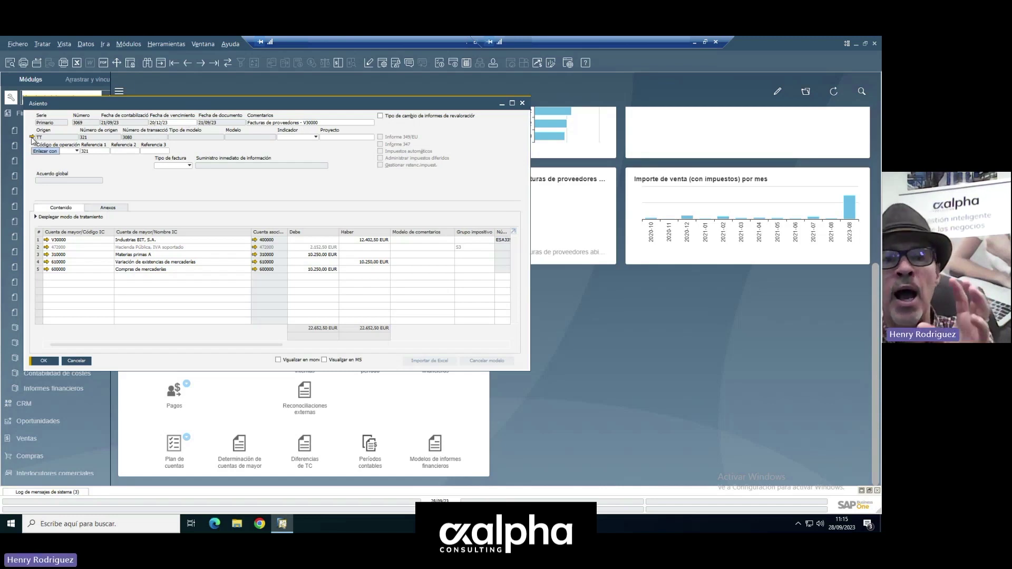
Open the supplier invoice behind the journal entry, compare it with the entry's origin data, and close the invoice
{"action": "left_click", "coordinate": [32, 137]}
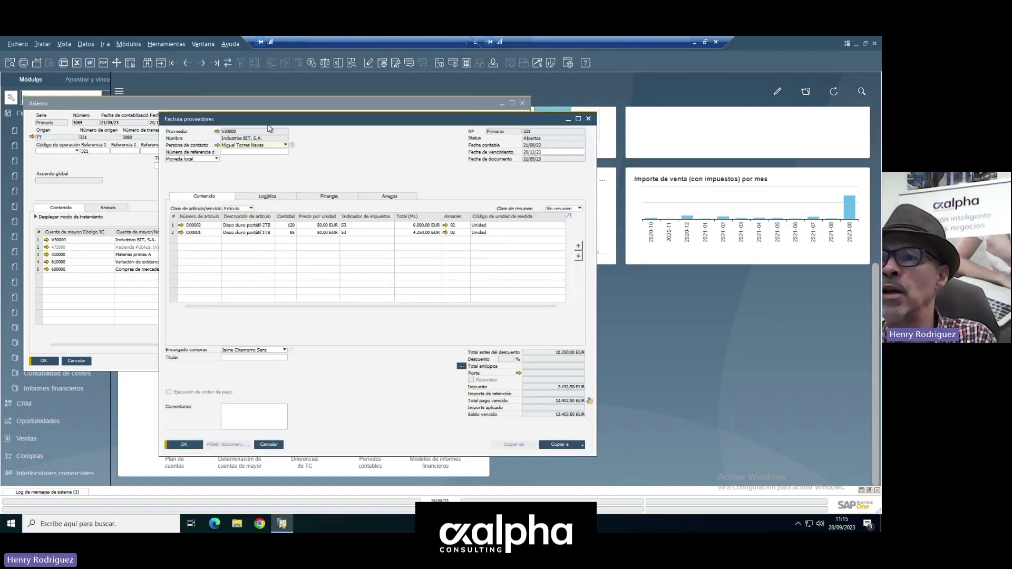
{"action": "left_click_drag", "start_coordinate": [282, 124], "coordinate": [316, 140]}
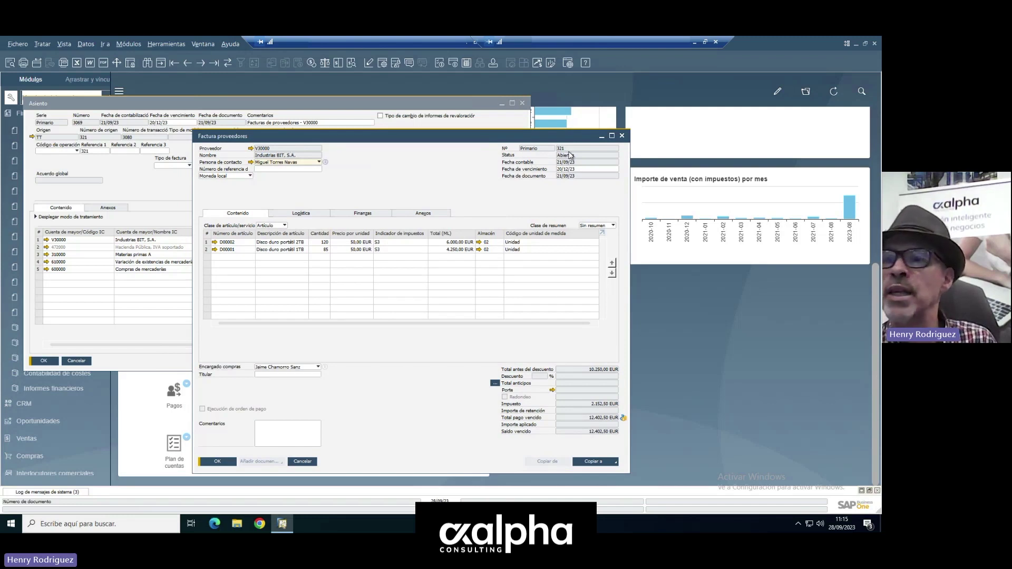
{"action": "left_click_drag", "start_coordinate": [478, 145], "coordinate": [466, 282]}
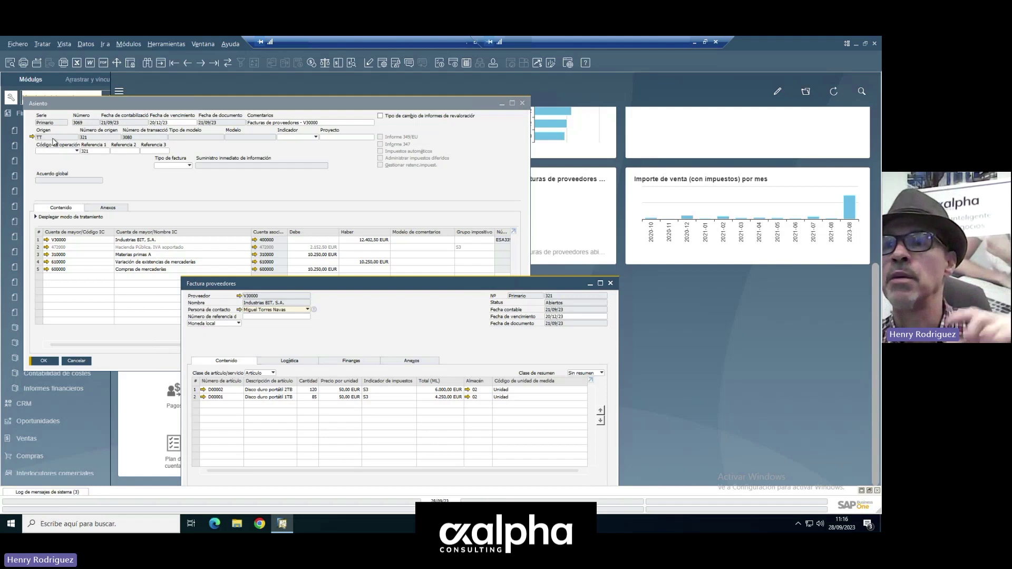
{"action": "left_click_drag", "start_coordinate": [335, 284], "coordinate": [411, 198]}
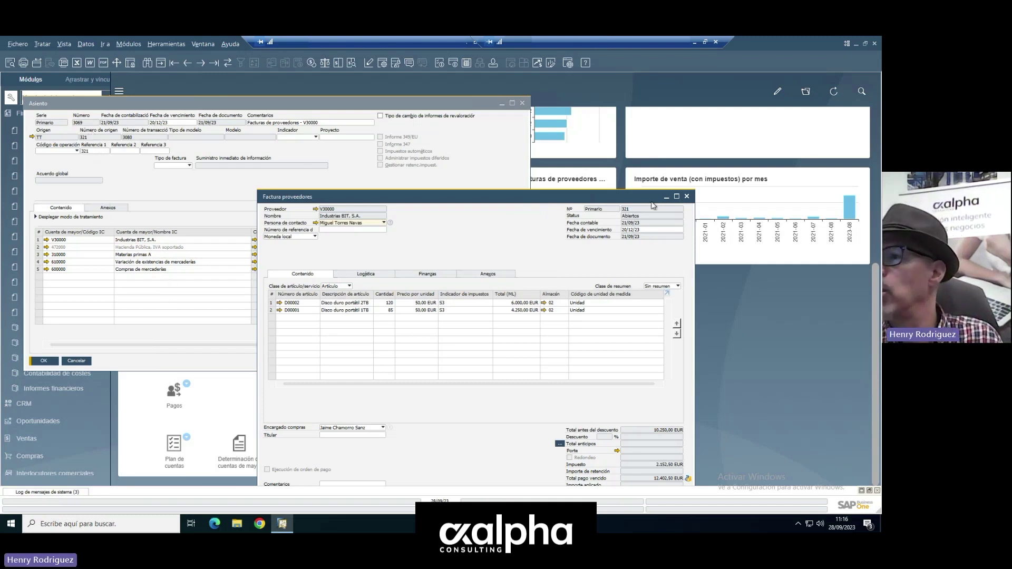
{"action": "left_click", "coordinate": [686, 196]}
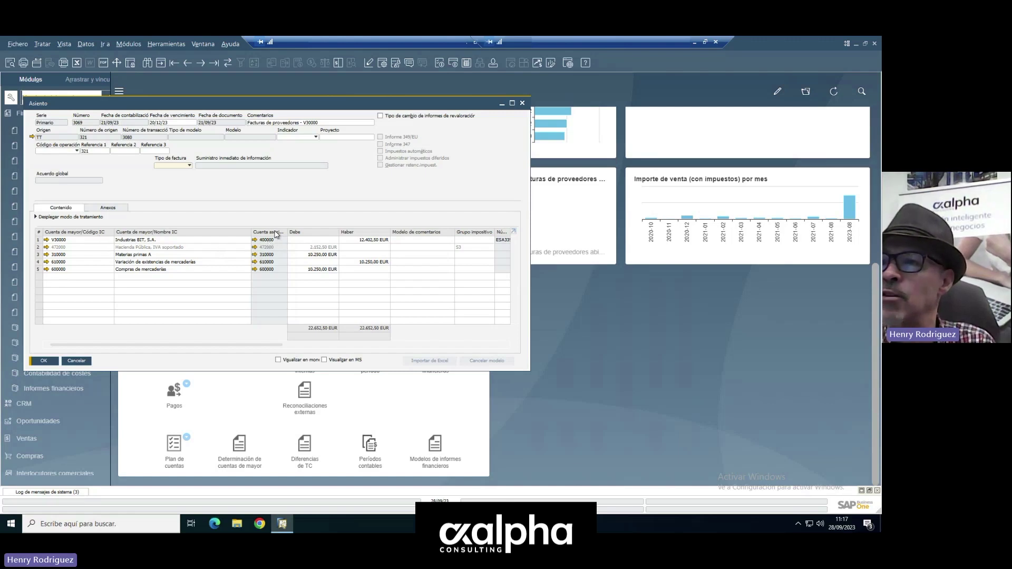
Widen the Cuenta asociada column in the journal entry lines and close the entry
{"action": "left_click_drag", "start_coordinate": [288, 237], "coordinate": [304, 237]}
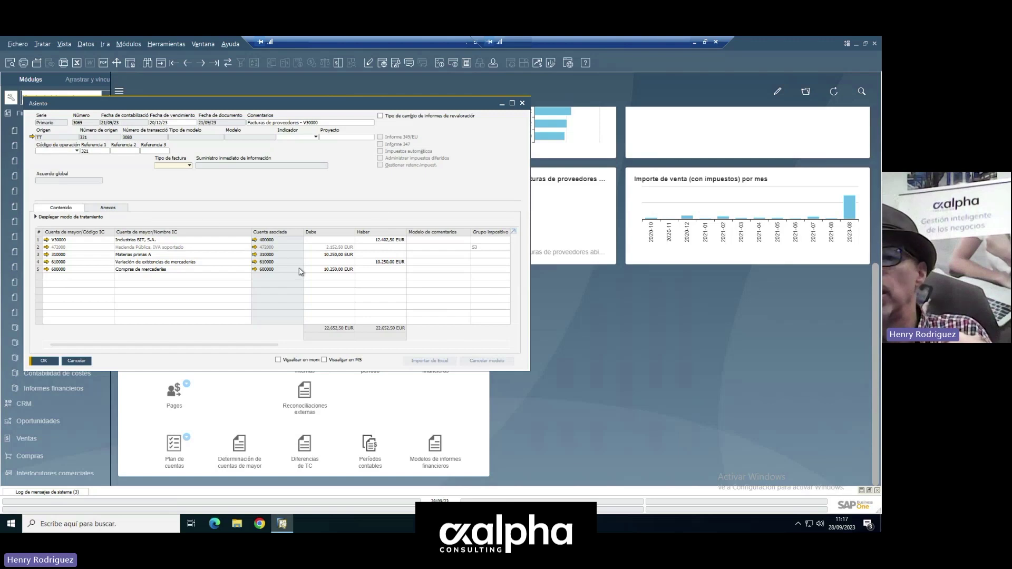
{"action": "left_click", "coordinate": [88, 362]}
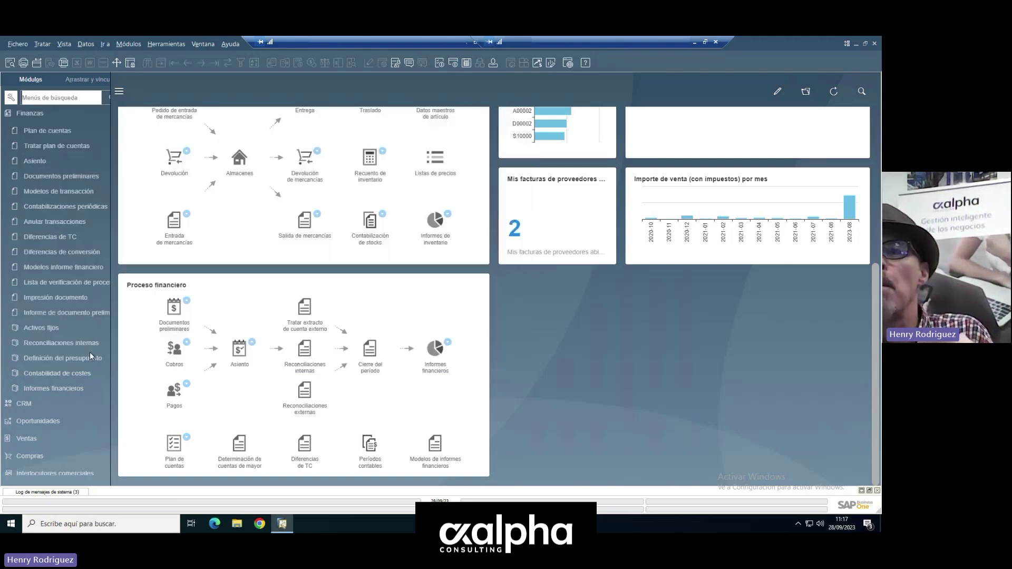
Look up accounts starting with 5 from the first line of a new journal entry, and discard the entry
{"action": "left_click", "coordinate": [40, 160]}
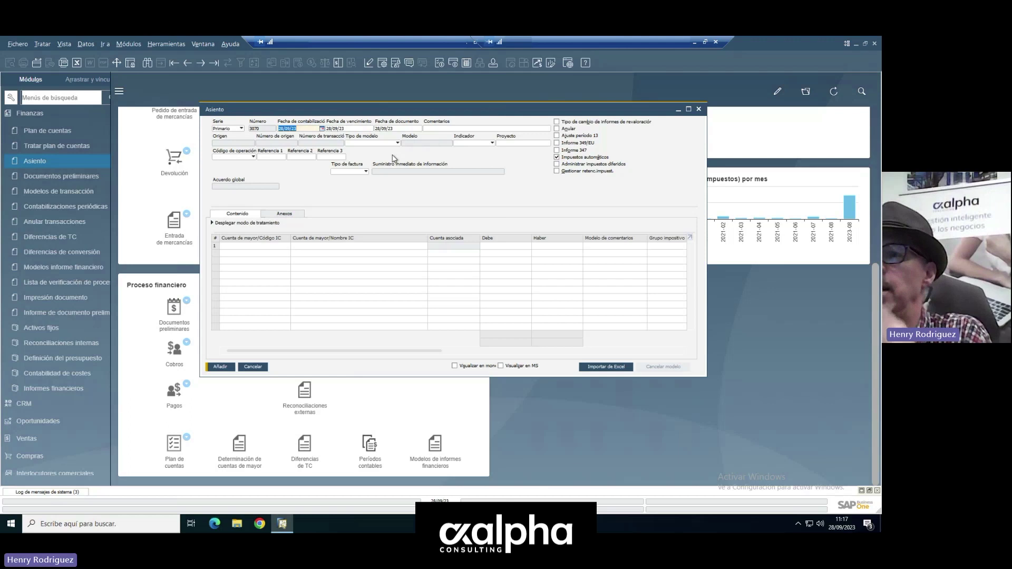
{"action": "left_click", "coordinate": [246, 248]}
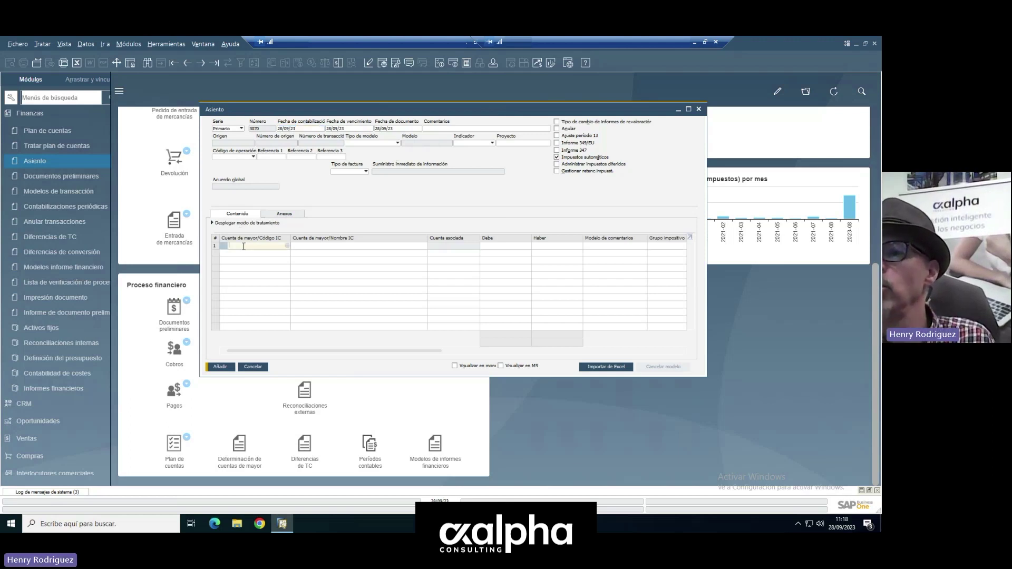
{"action": "left_click", "coordinate": [287, 247]}
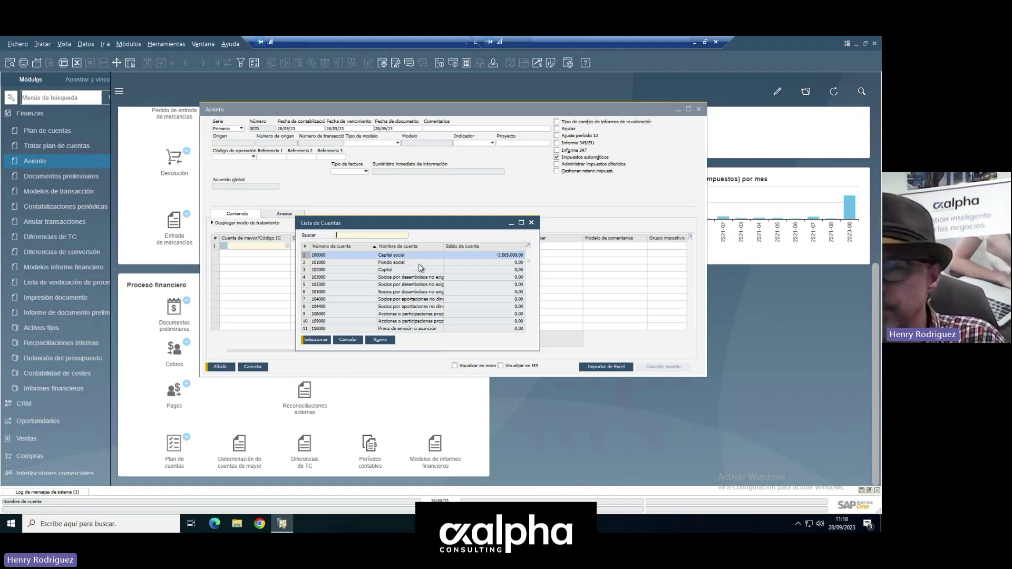
{"action": "type", "text": "5"}
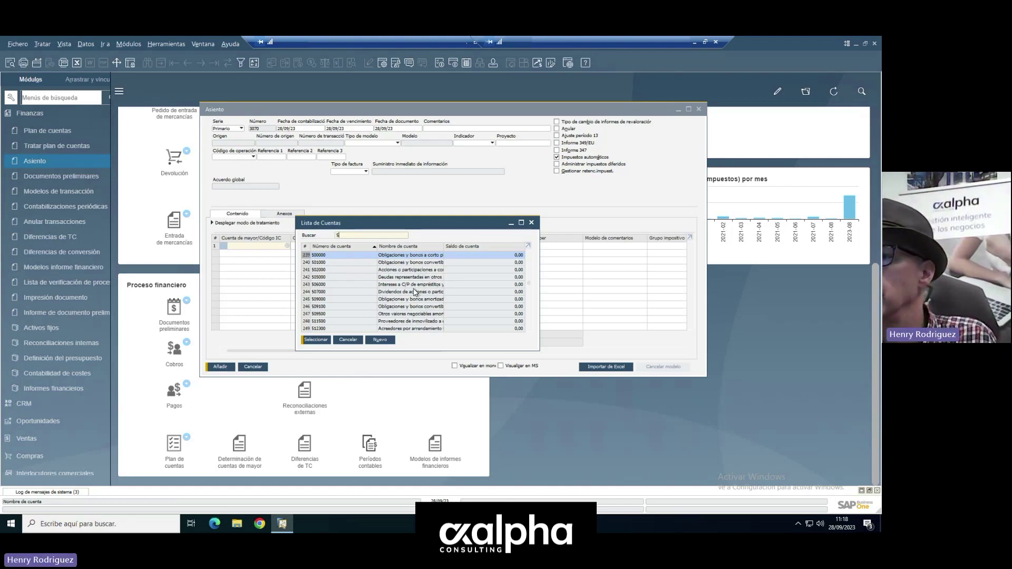
{"action": "left_click", "coordinate": [350, 339]}
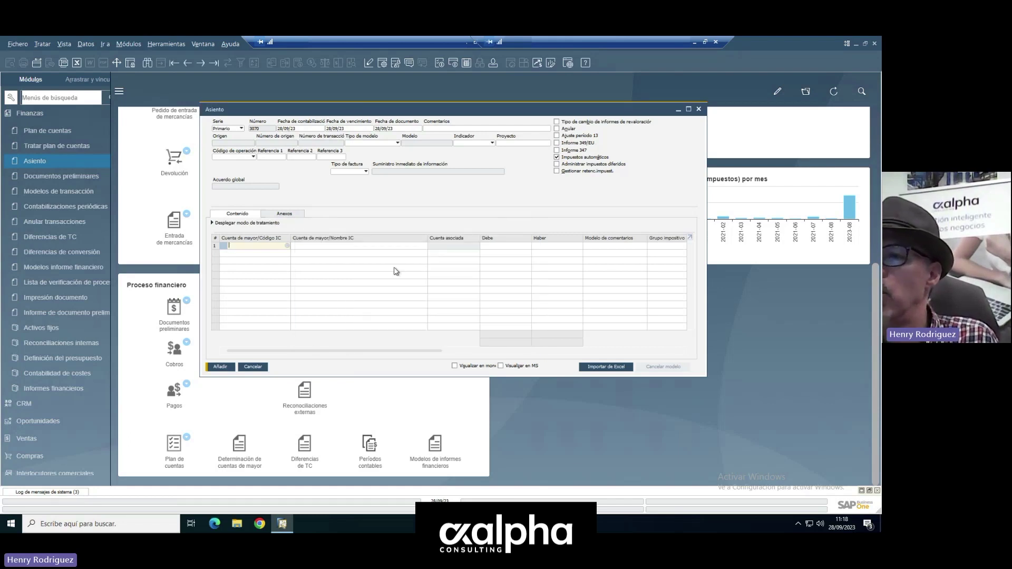
{"action": "left_click", "coordinate": [253, 367]}
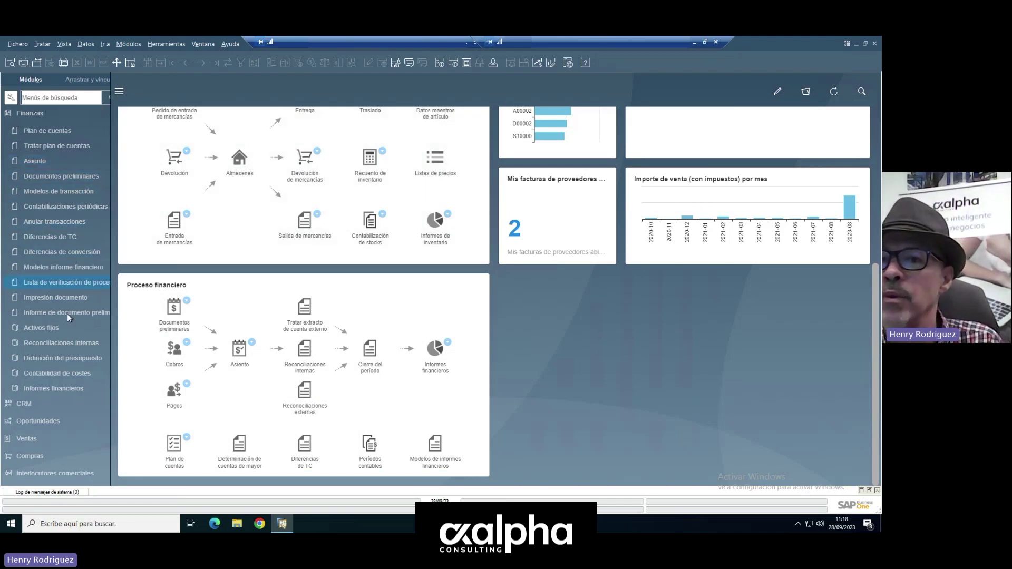
Examine the Finanzas and Financiero report groups under Informes financieros in the Finanzas module
{"action": "left_click", "coordinate": [71, 373]}
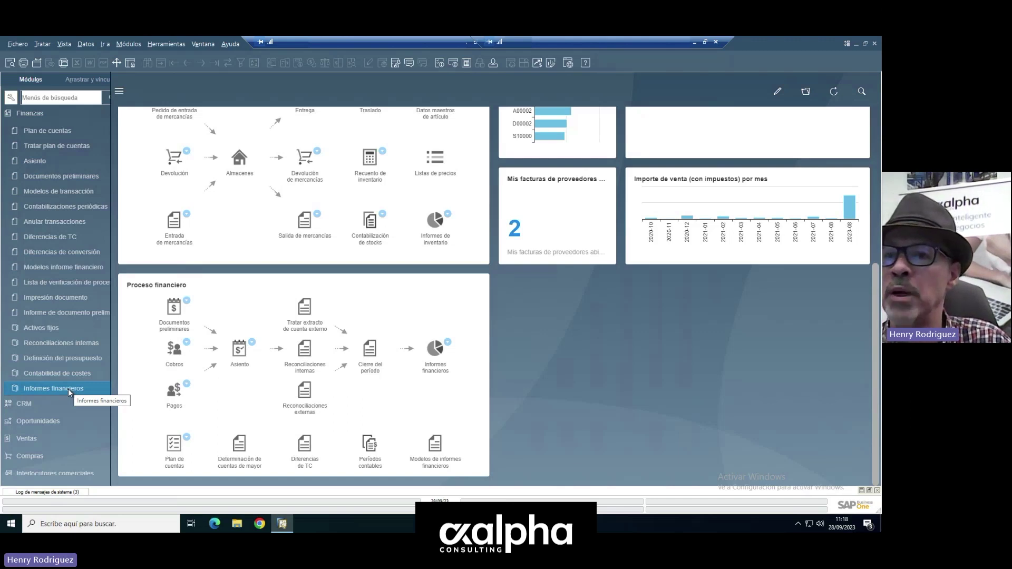
{"action": "left_click", "coordinate": [68, 388]}
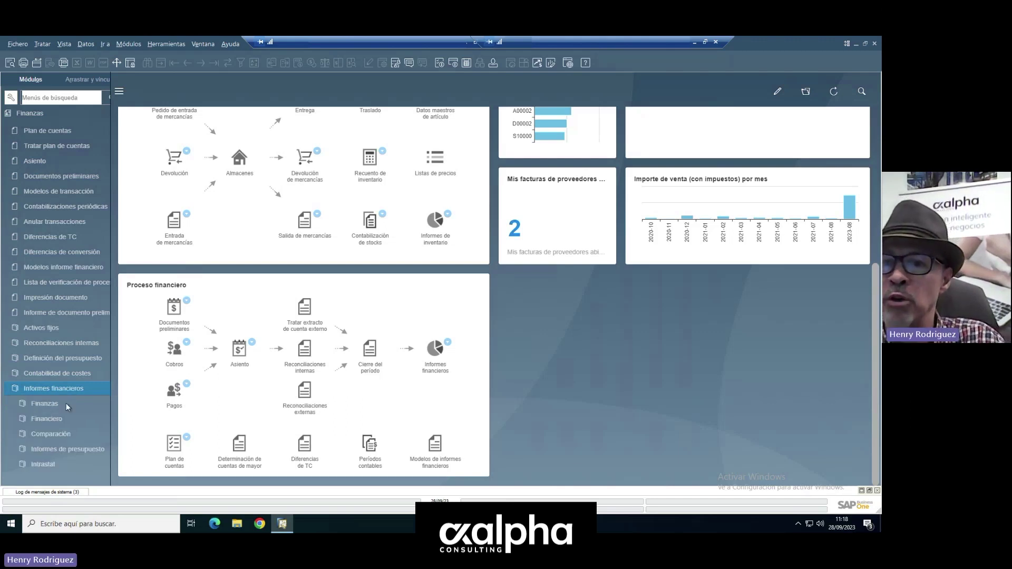
{"action": "left_click", "coordinate": [54, 404]}
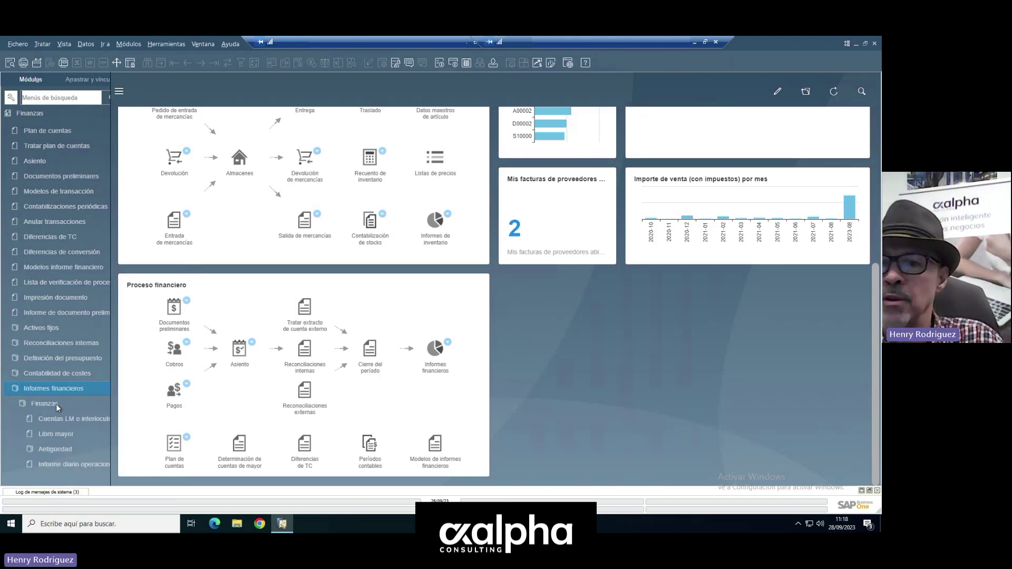
{"action": "left_click", "coordinate": [46, 404]}
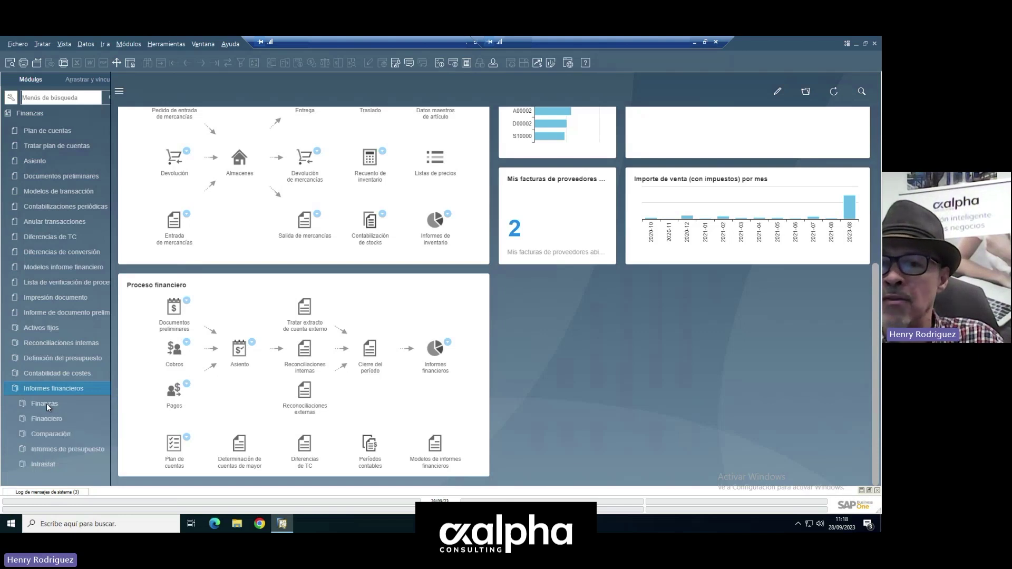
{"action": "left_click", "coordinate": [48, 416]}
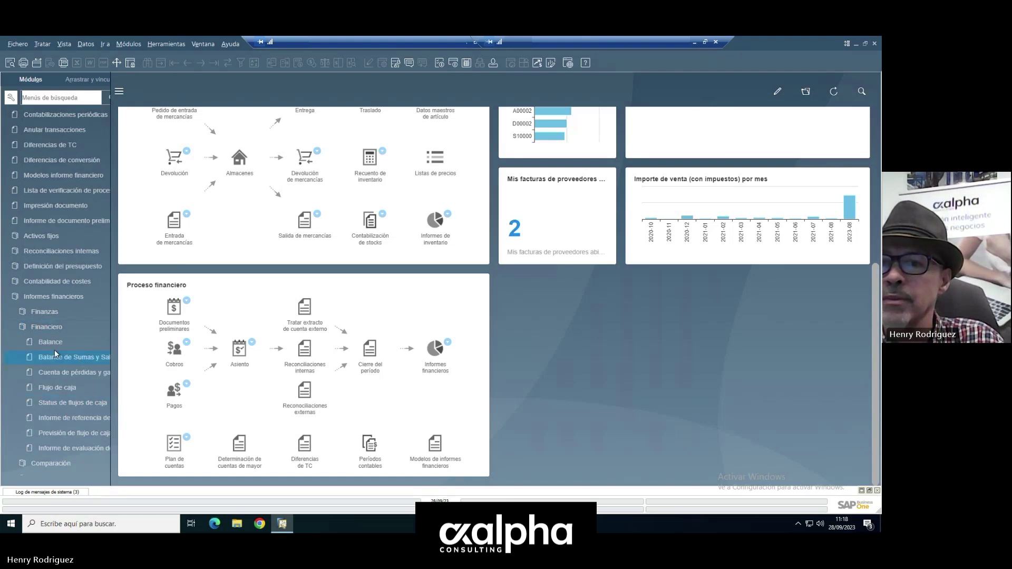
{"action": "left_click", "coordinate": [45, 326]}
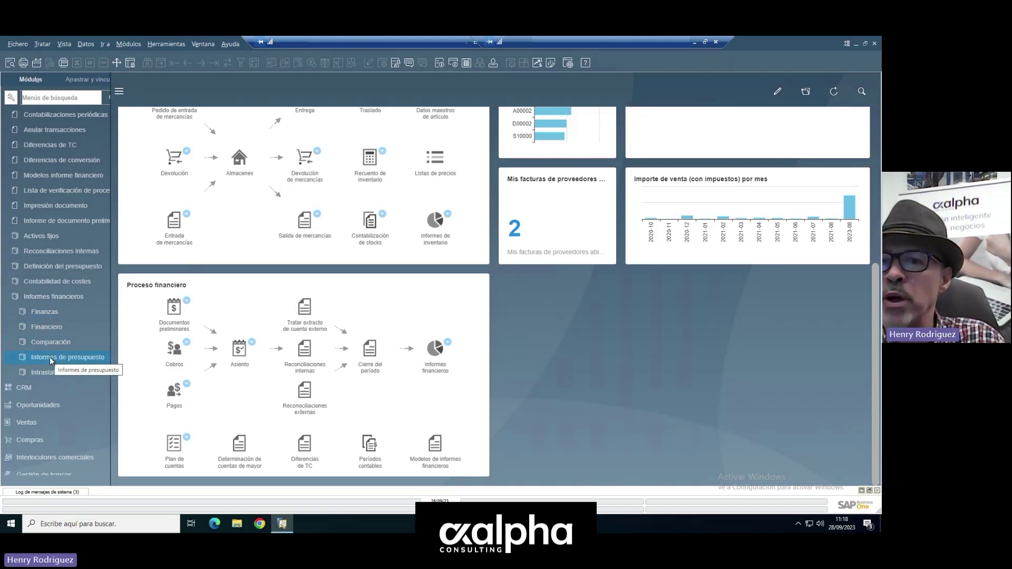
Examine the tax reports in the Impuesto group of the Finanzas reports, including Informe 347 and Informe 349, and collapse the group
{"action": "left_click", "coordinate": [48, 310]}
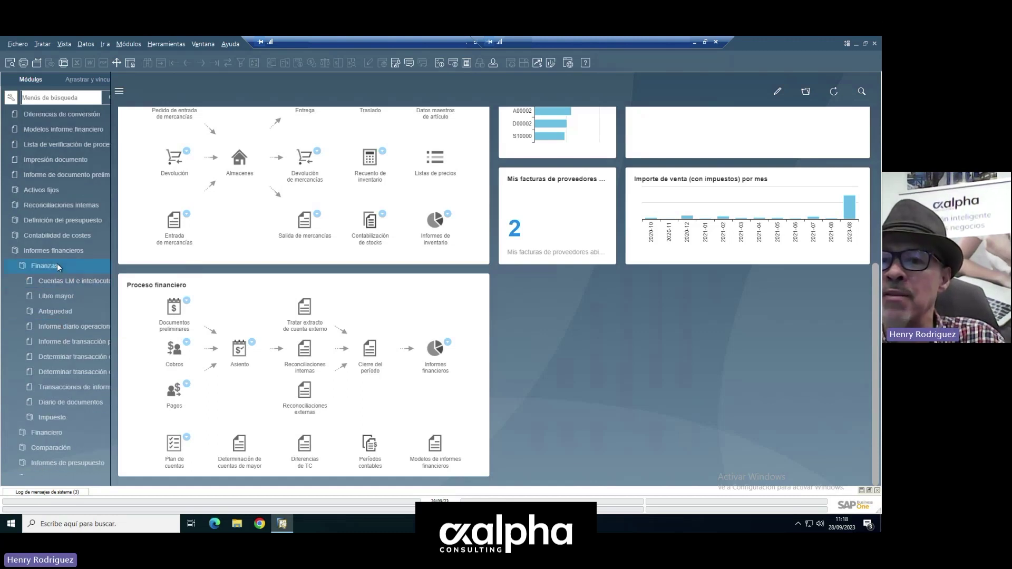
{"action": "left_click", "coordinate": [52, 417]}
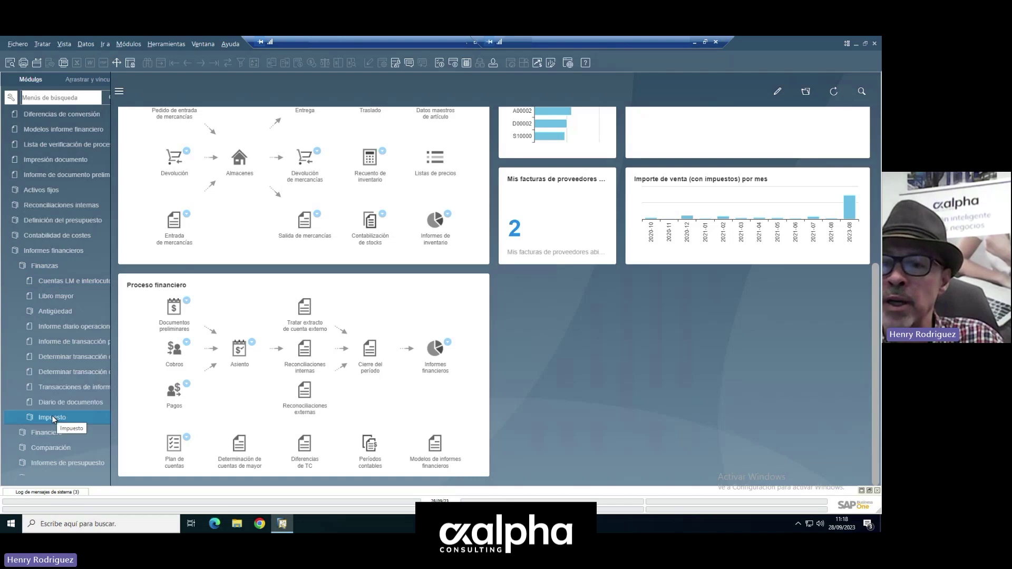
{"action": "left_click", "coordinate": [52, 417]}
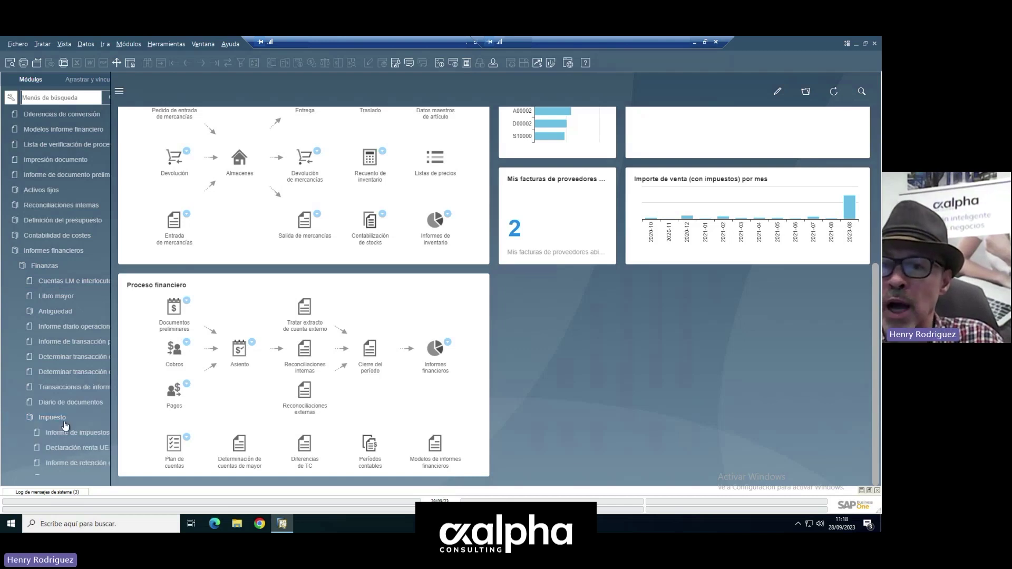
{"action": "scroll", "coordinate": [63, 421], "scroll_direction": "down", "scroll_amount": 3}
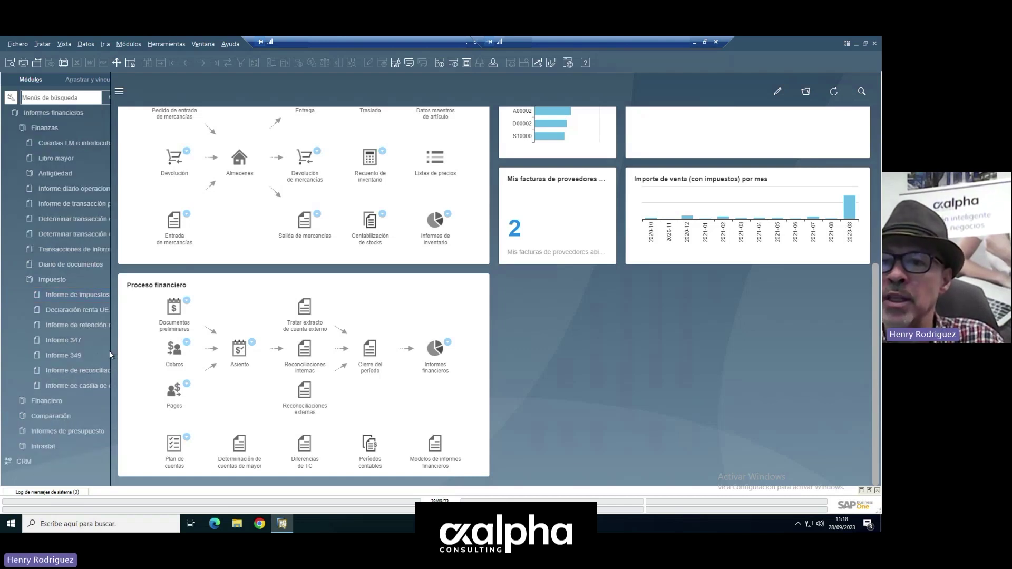
{"action": "left_click", "coordinate": [82, 355]}
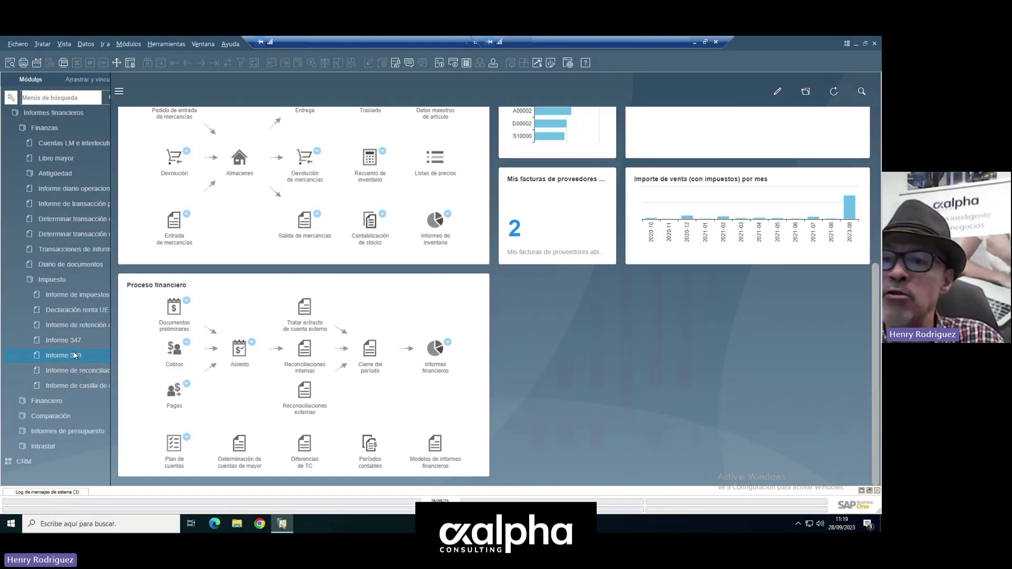
{"action": "left_click", "coordinate": [74, 296]}
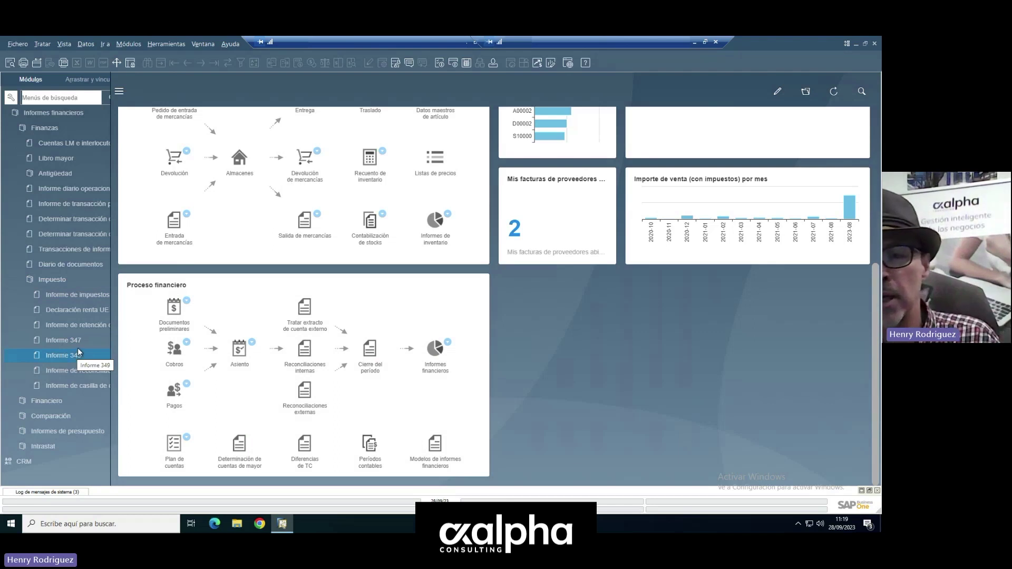
{"action": "left_click", "coordinate": [65, 278]}
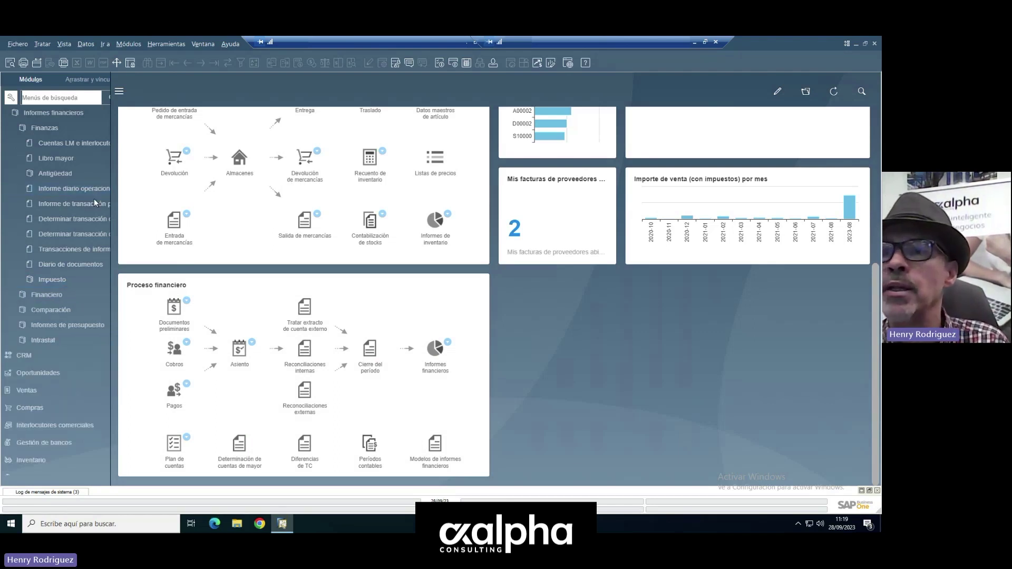
Open the chart of accounts (Plan de cuentas), compare the Activo and Pasivo account groups, and return to Activo
{"action": "scroll", "coordinate": [78, 174], "scroll_direction": "up", "scroll_amount": 6}
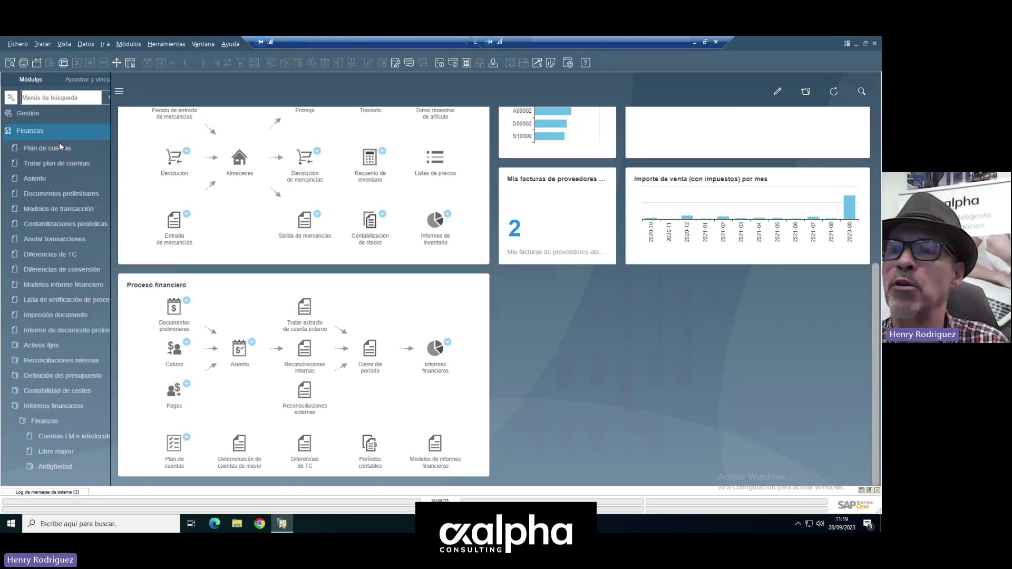
{"action": "left_click", "coordinate": [63, 147]}
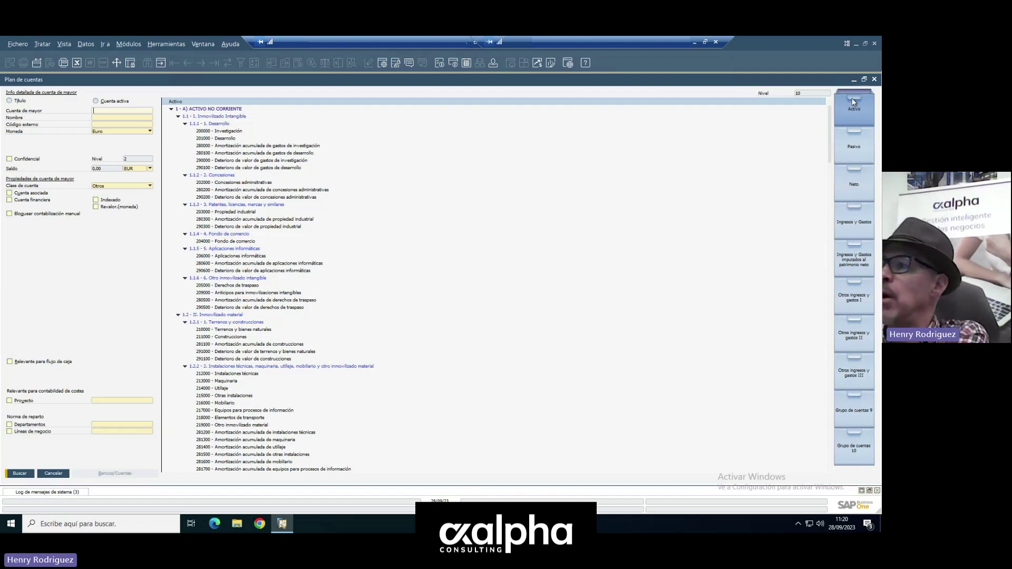
{"action": "left_click", "coordinate": [854, 145]}
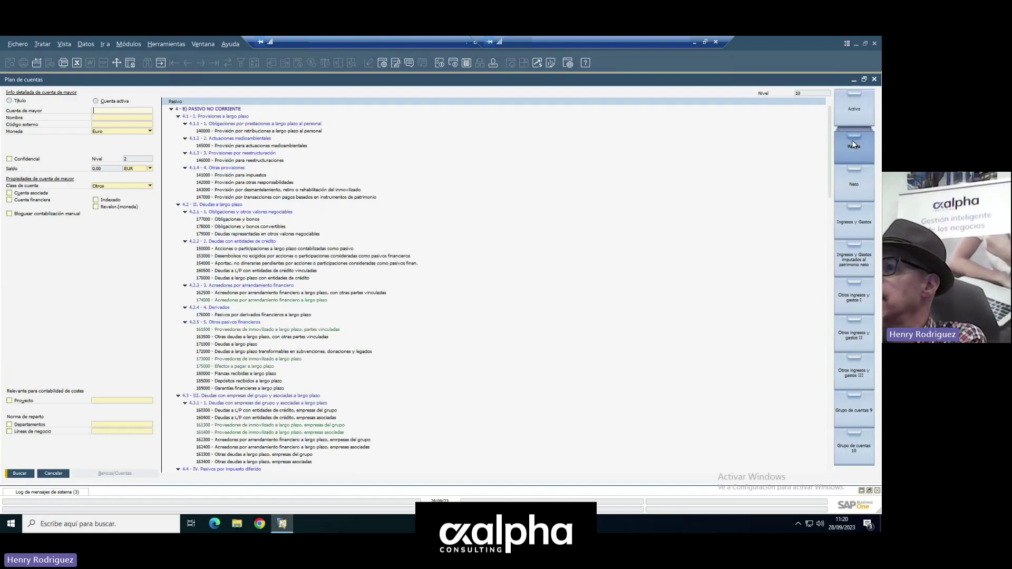
{"action": "left_click", "coordinate": [857, 111]}
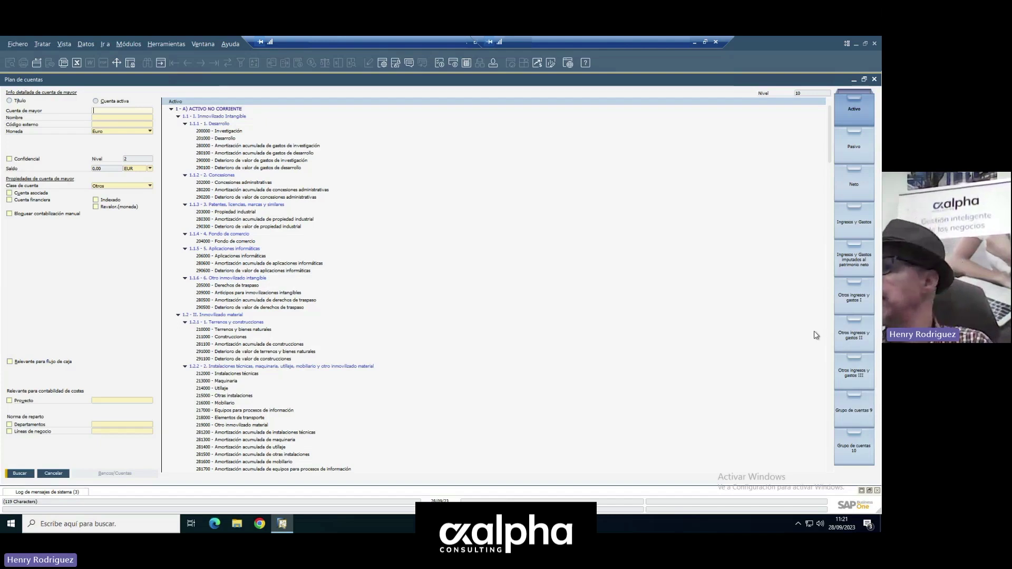
{"action": "left_click", "coordinate": [857, 150]}
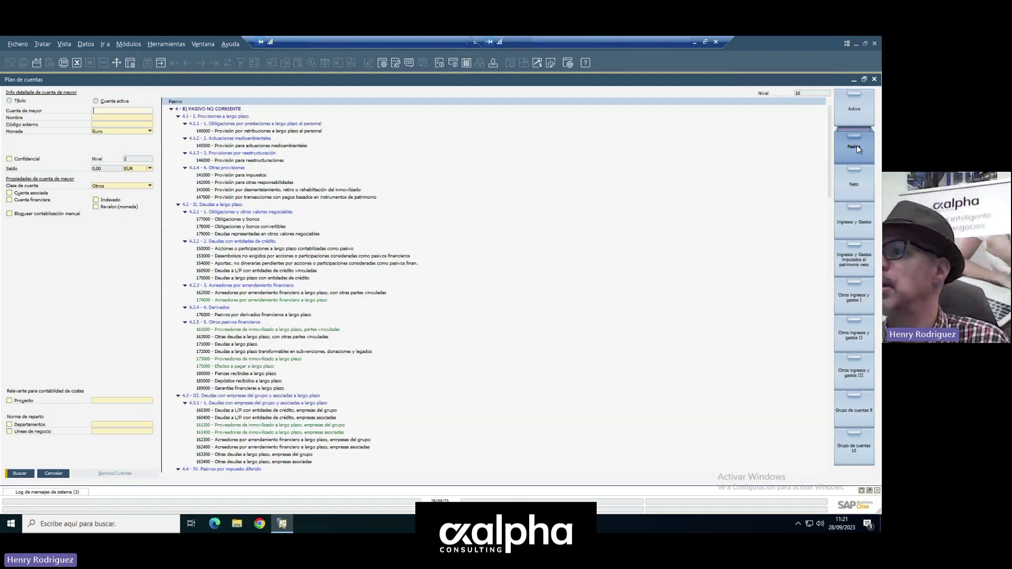
{"action": "left_click", "coordinate": [850, 109]}
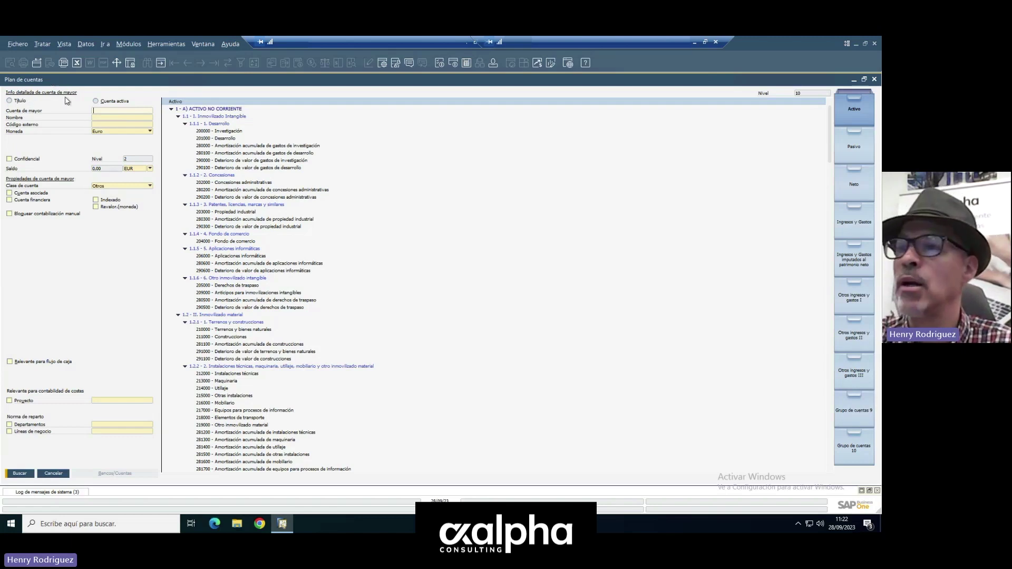
Show the details of asset account 280000 and of inventory account 300000 - Mercaderías A
{"action": "left_click", "coordinate": [238, 147]}
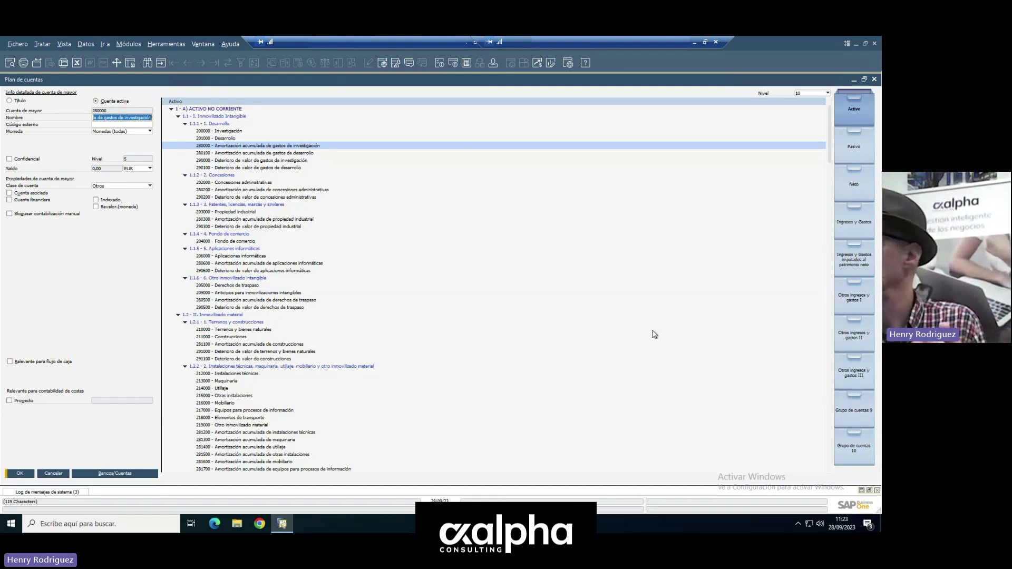
{"action": "left_click_drag", "start_coordinate": [833, 150], "coordinate": [849, 271]}
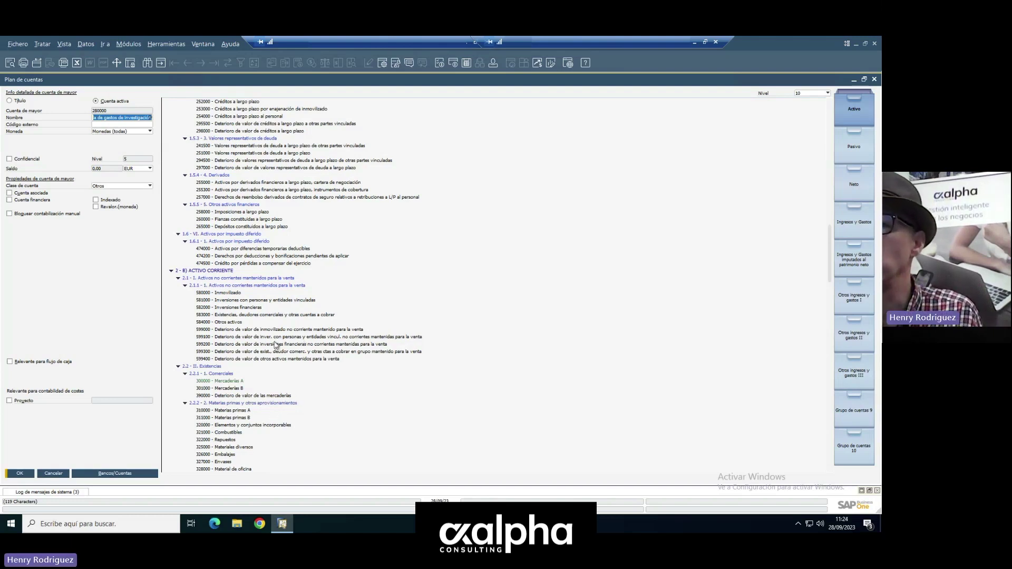
{"action": "left_click", "coordinate": [229, 382]}
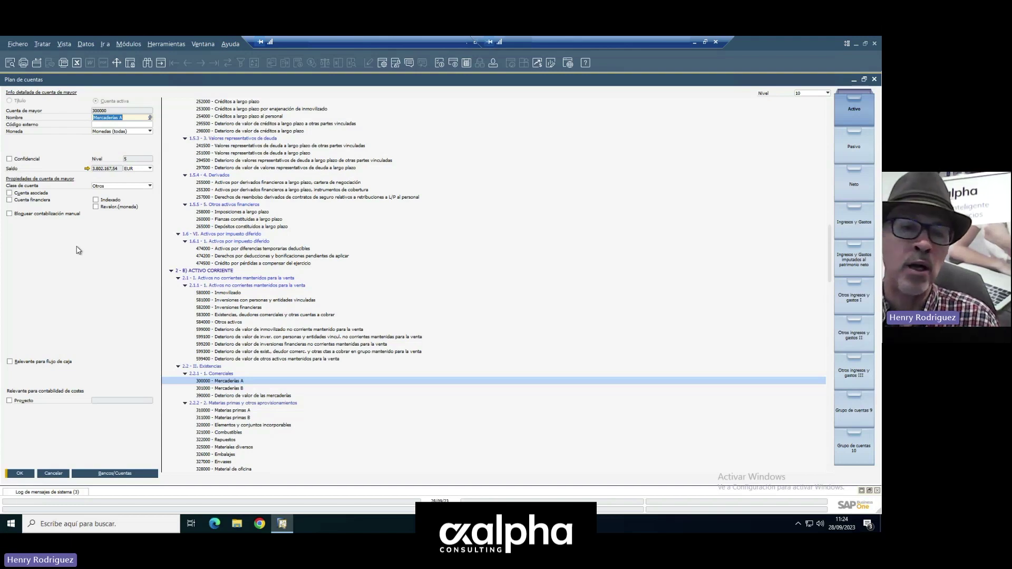
Review the Clase de cuenta options for Mercaderías A, choose Otros, and decline modifying the account type
{"action": "left_click", "coordinate": [151, 188]}
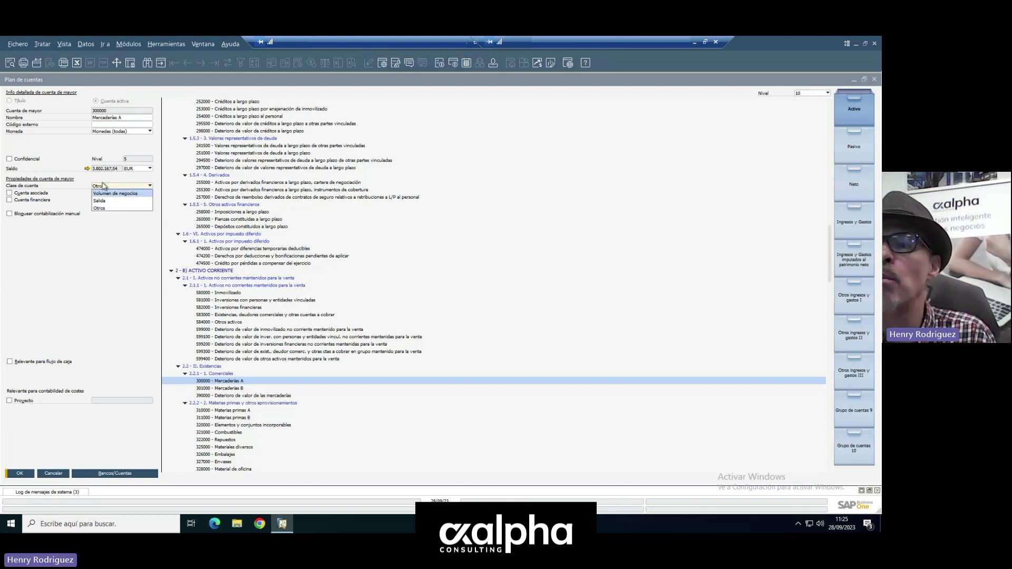
{"action": "left_click", "coordinate": [99, 209]}
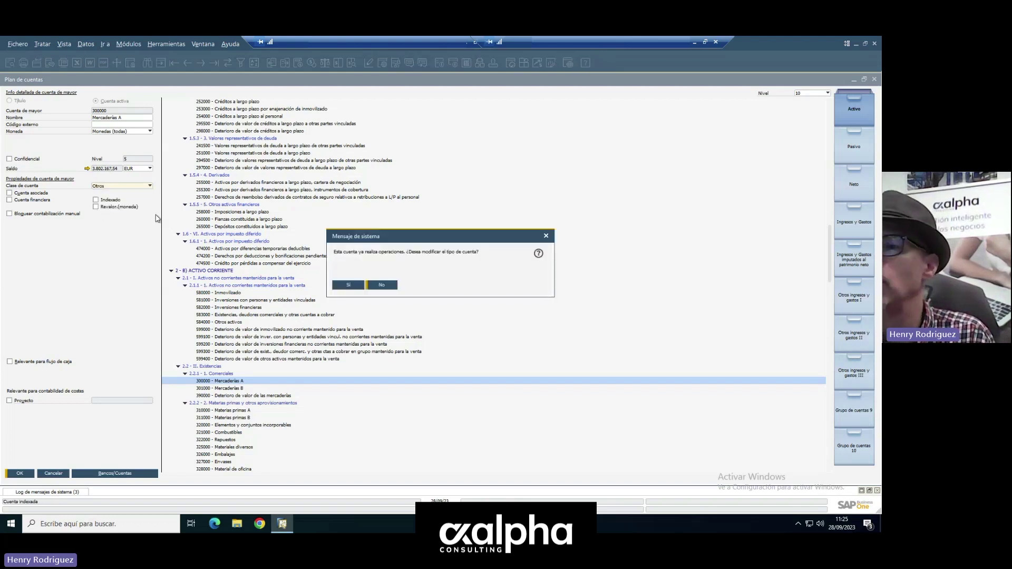
{"action": "left_click", "coordinate": [383, 285]}
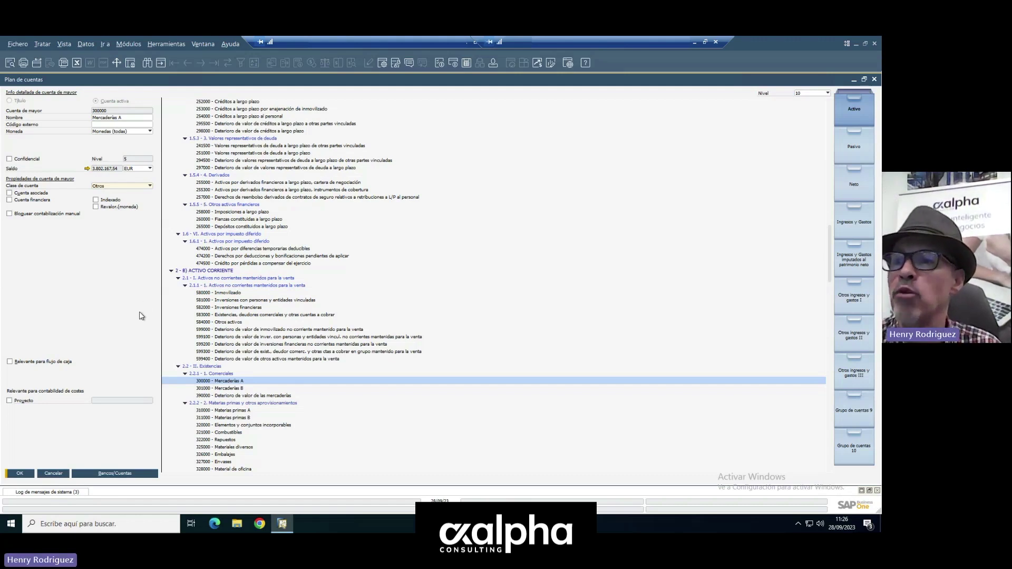
Show the details of the title account 2 - B) ACTIVO CORRIENTE and of customer account 430000 - Clientes (euros)
{"action": "left_click", "coordinate": [415, 272]}
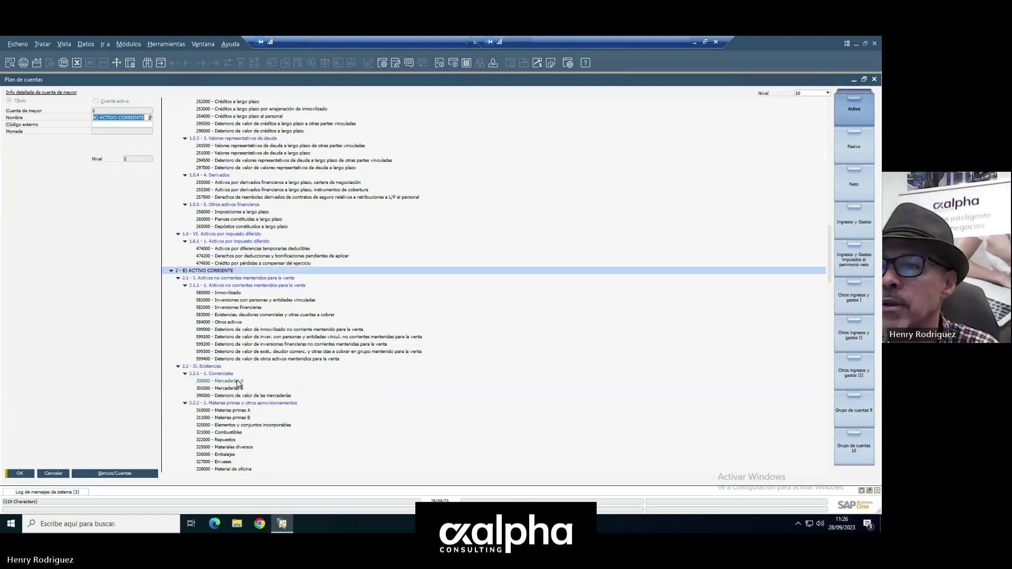
{"action": "scroll", "coordinate": [236, 384], "scroll_direction": "down", "scroll_amount": 2}
{"action": "scroll", "coordinate": [565, 284], "scroll_direction": "up", "scroll_amount": 2}
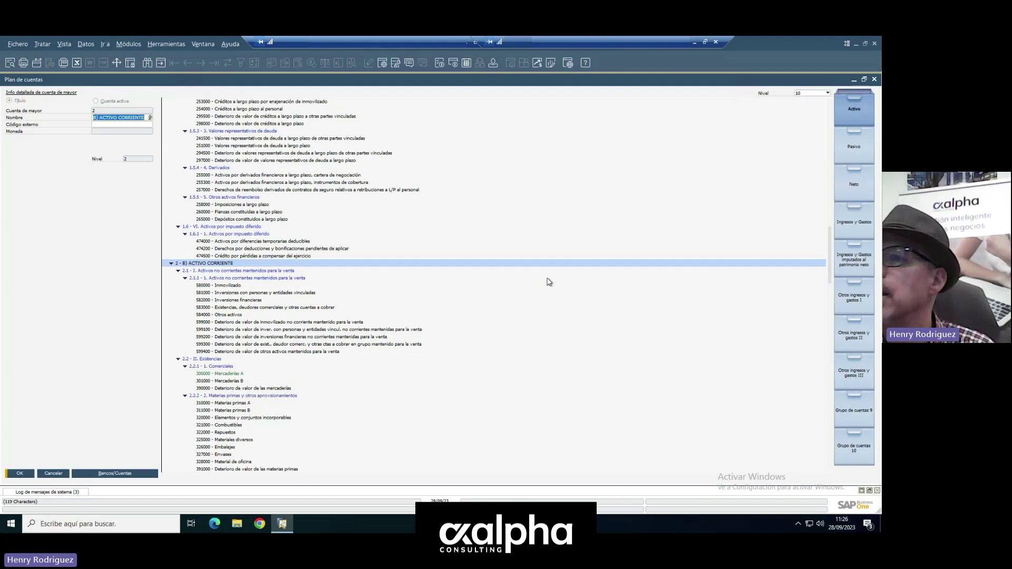
{"action": "scroll", "coordinate": [412, 300], "scroll_direction": "up", "scroll_amount": 2}
{"action": "scroll", "coordinate": [412, 300], "scroll_direction": "up", "scroll_amount": 3}
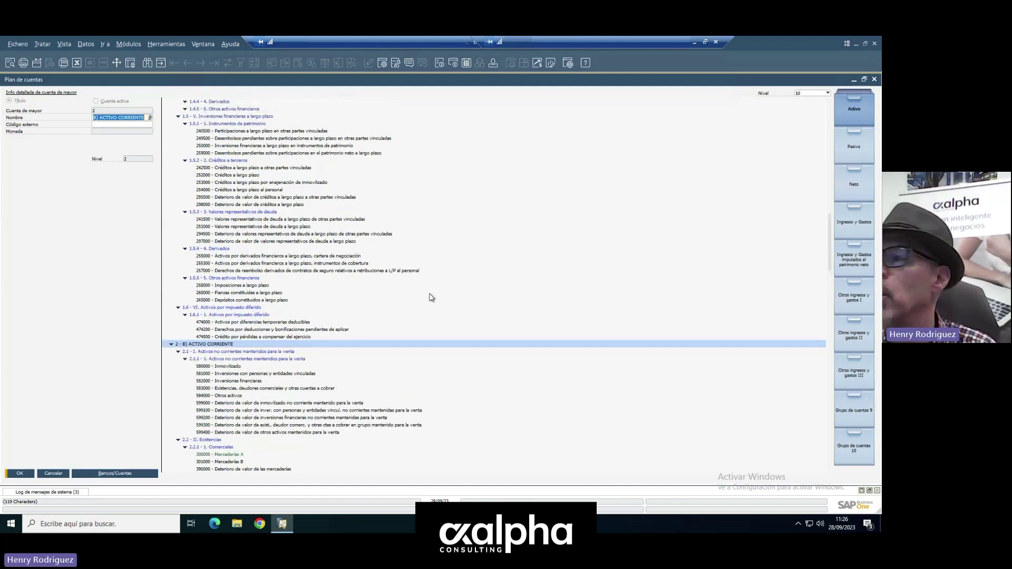
{"action": "left_click_drag", "start_coordinate": [831, 267], "coordinate": [832, 321]}
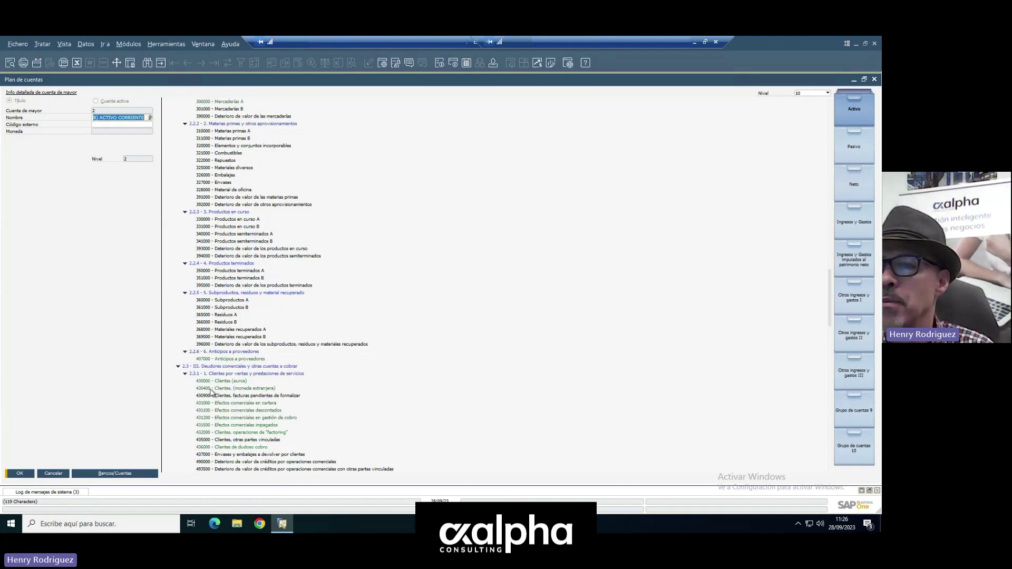
{"action": "left_click", "coordinate": [213, 382]}
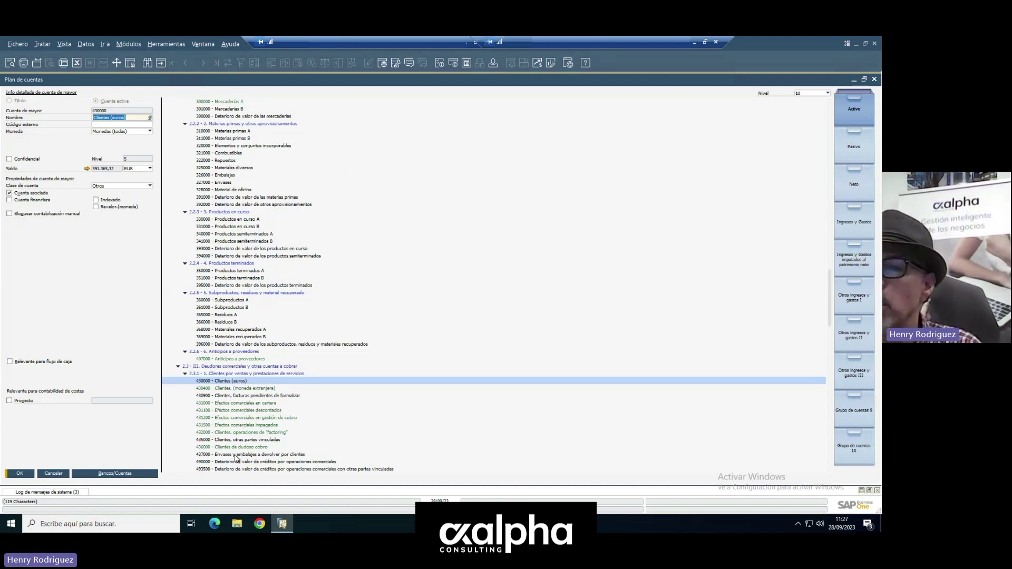
Compare the details of account 430900 with title accounts 2.3.1 and 2.3, and return to account 430000 - Clientes (euros)
{"action": "left_click", "coordinate": [243, 397]}
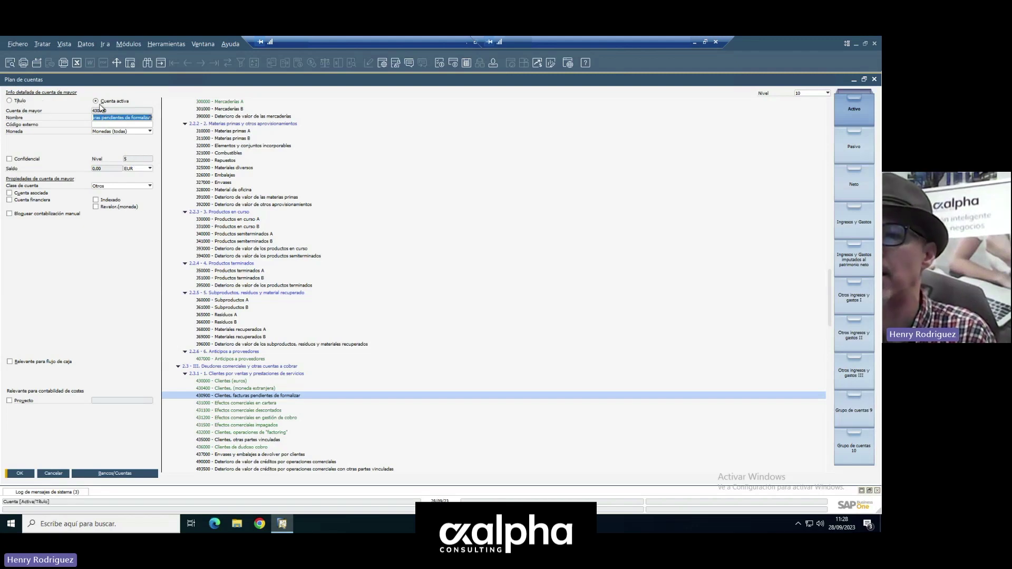
{"action": "left_click", "coordinate": [230, 374]}
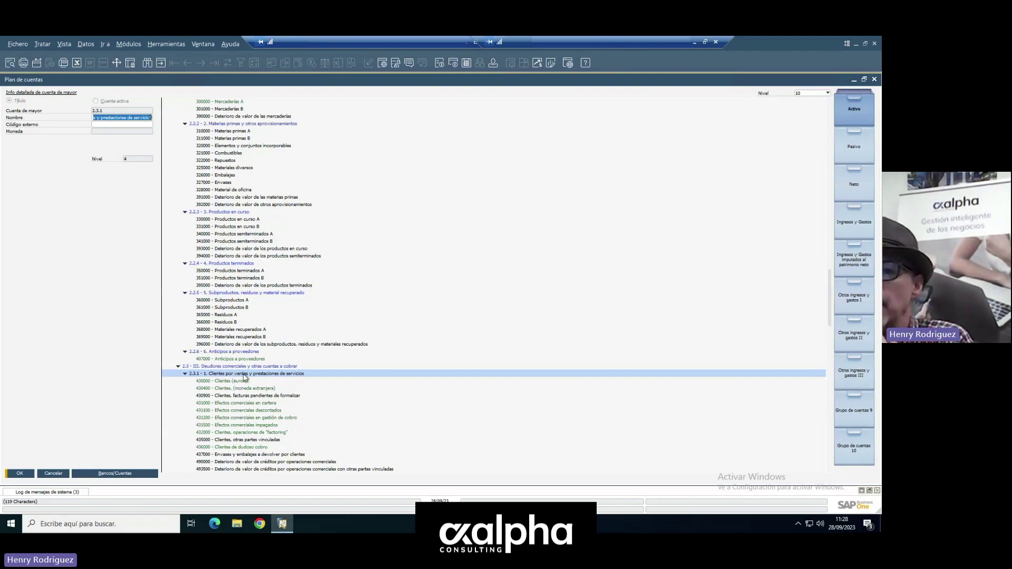
{"action": "left_click", "coordinate": [273, 368]}
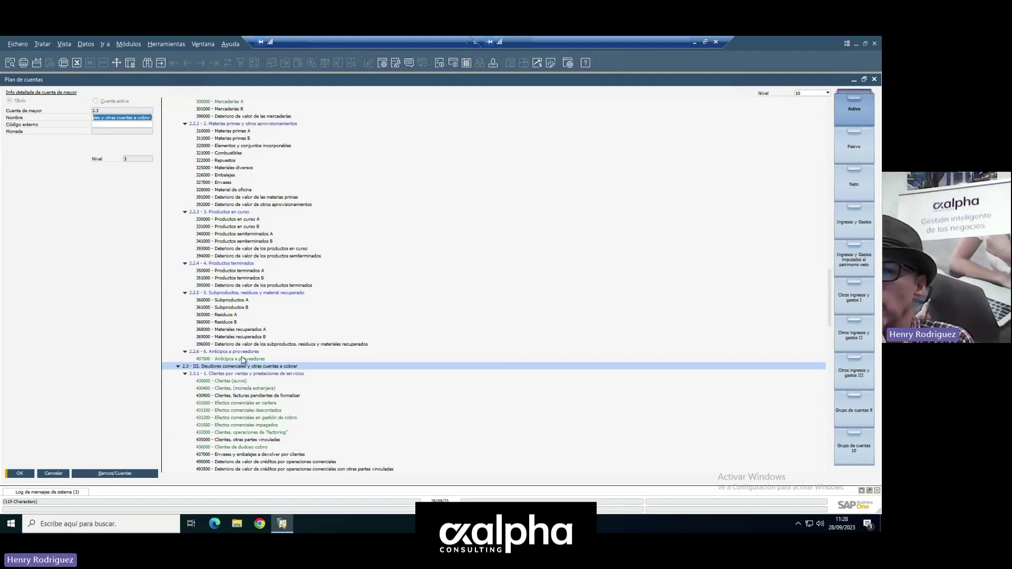
{"action": "left_click", "coordinate": [245, 374]}
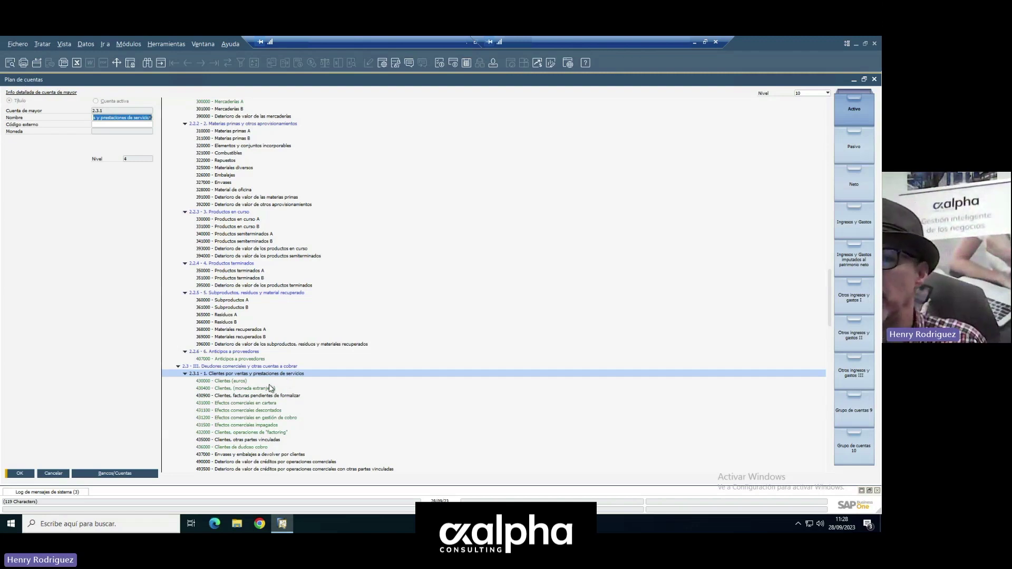
{"action": "left_click", "coordinate": [240, 381]}
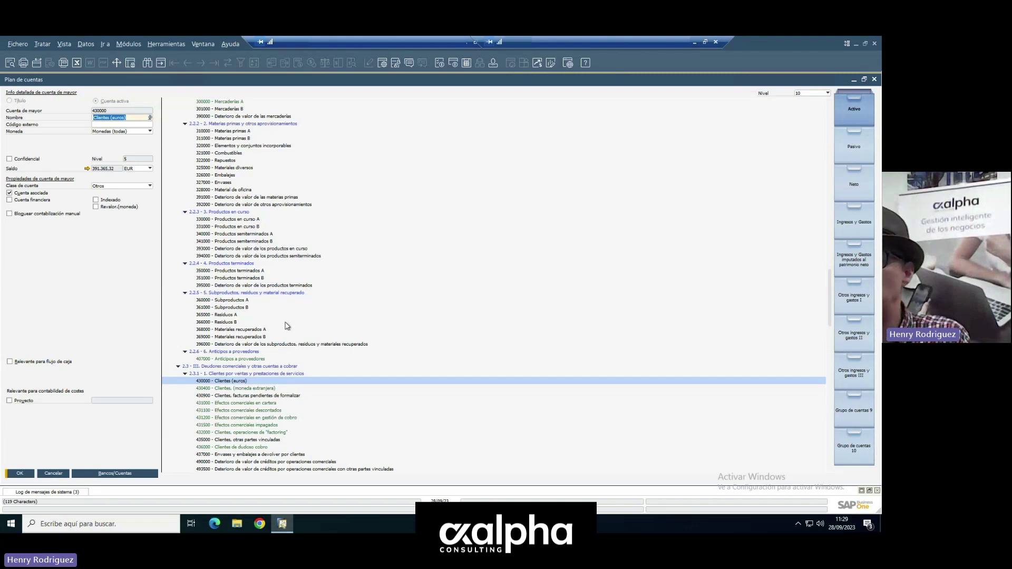
Show the details of customer accounts 430400, 430900, 435000 and 437000, and of impairment account 490000
{"action": "left_click", "coordinate": [247, 389]}
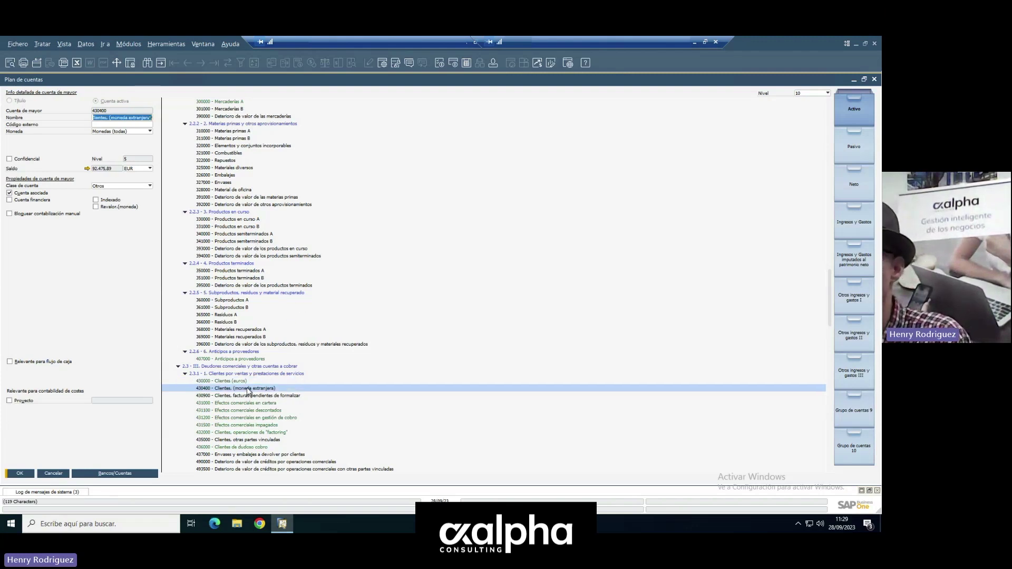
{"action": "left_click", "coordinate": [254, 396]}
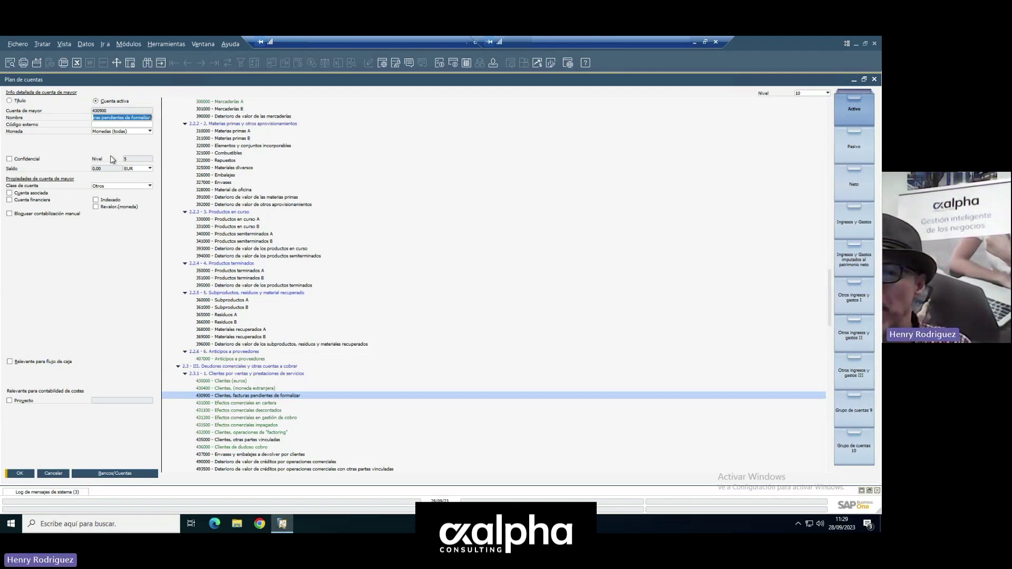
{"action": "left_click", "coordinate": [267, 440]}
{"action": "scroll", "coordinate": [505, 329], "scroll_direction": "down", "scroll_amount": 2}
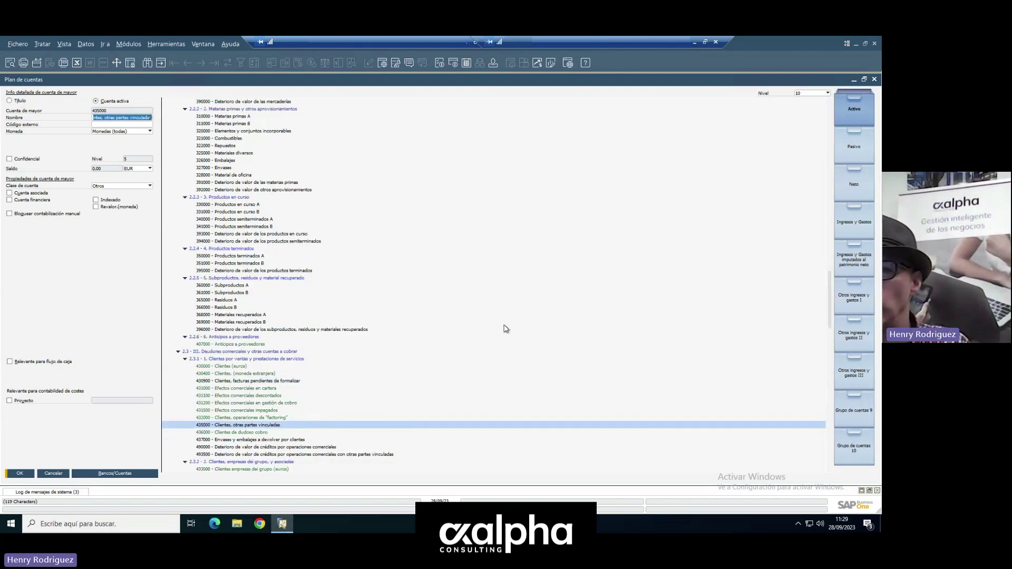
{"action": "scroll", "coordinate": [505, 329], "scroll_direction": "down", "scroll_amount": 1}
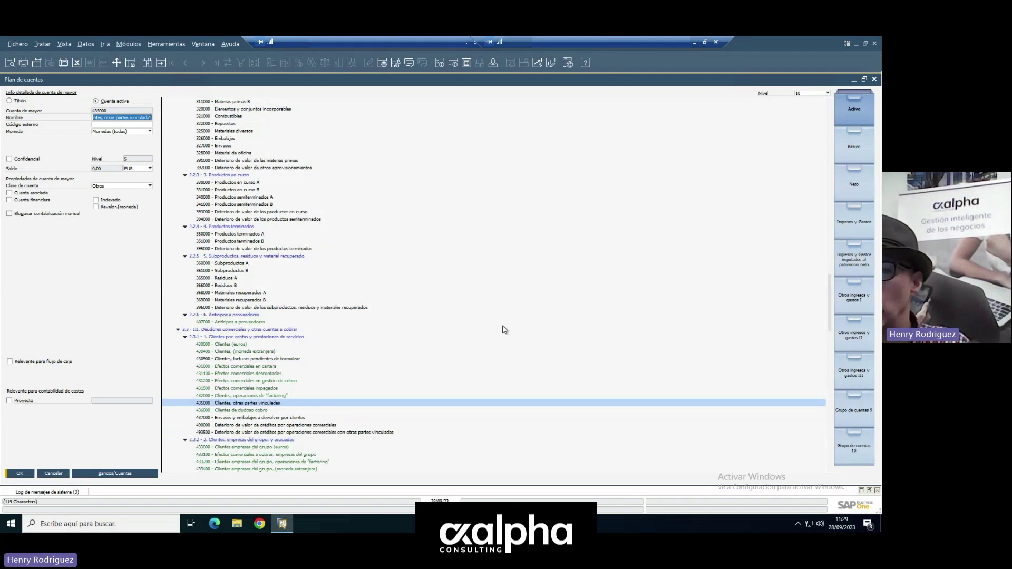
{"action": "left_click", "coordinate": [289, 417]}
{"action": "left_click", "coordinate": [291, 426]}
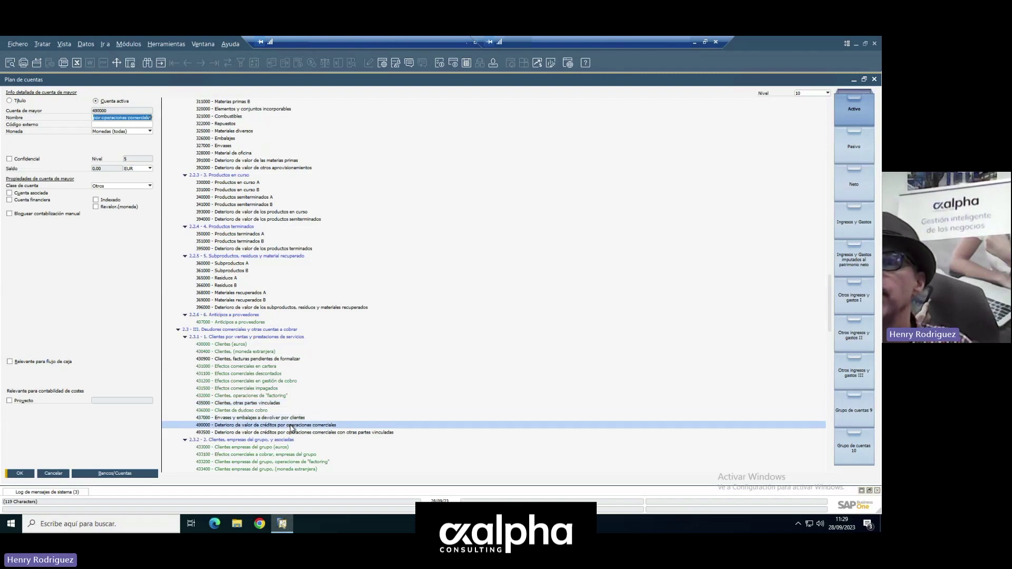
Show the details of group customer account 433600, debtor account 440900 and personnel account 460000 - Anticipos de remuneraciones
{"action": "scroll", "coordinate": [288, 448], "scroll_direction": "down", "scroll_amount": 3}
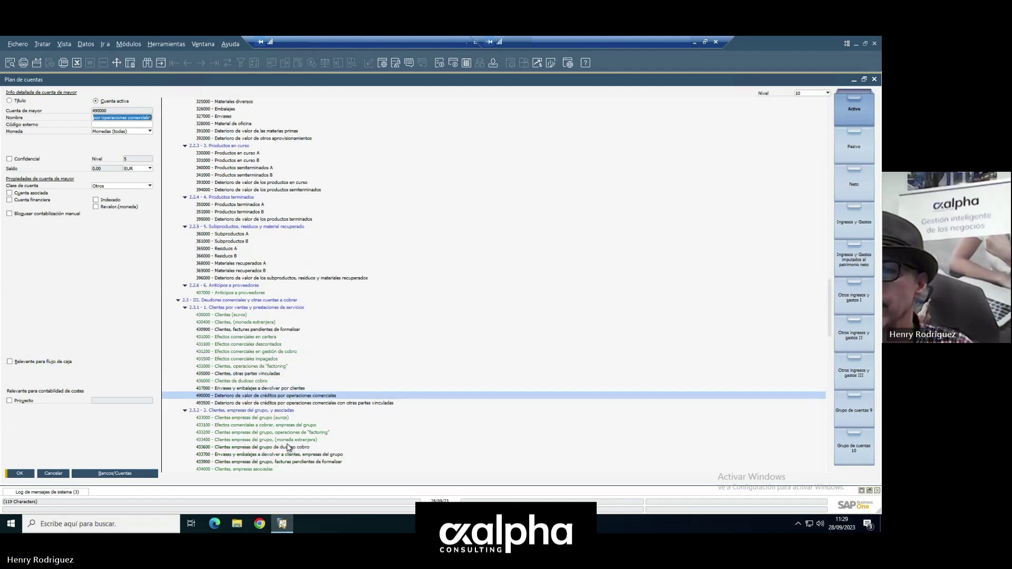
{"action": "left_click", "coordinate": [282, 425]}
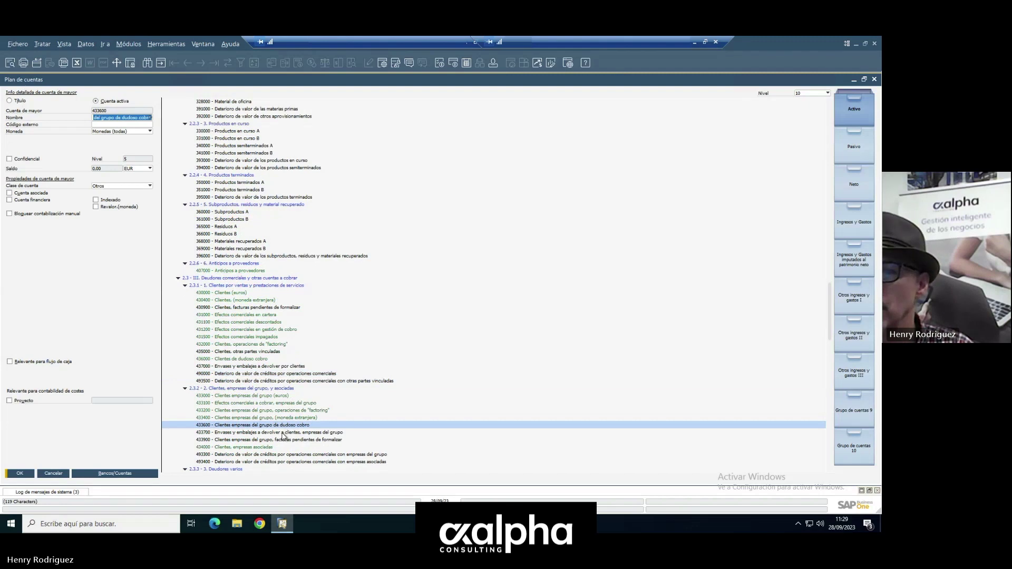
{"action": "scroll", "coordinate": [281, 452], "scroll_direction": "down", "scroll_amount": 2}
{"action": "scroll", "coordinate": [281, 453], "scroll_direction": "down", "scroll_amount": 2}
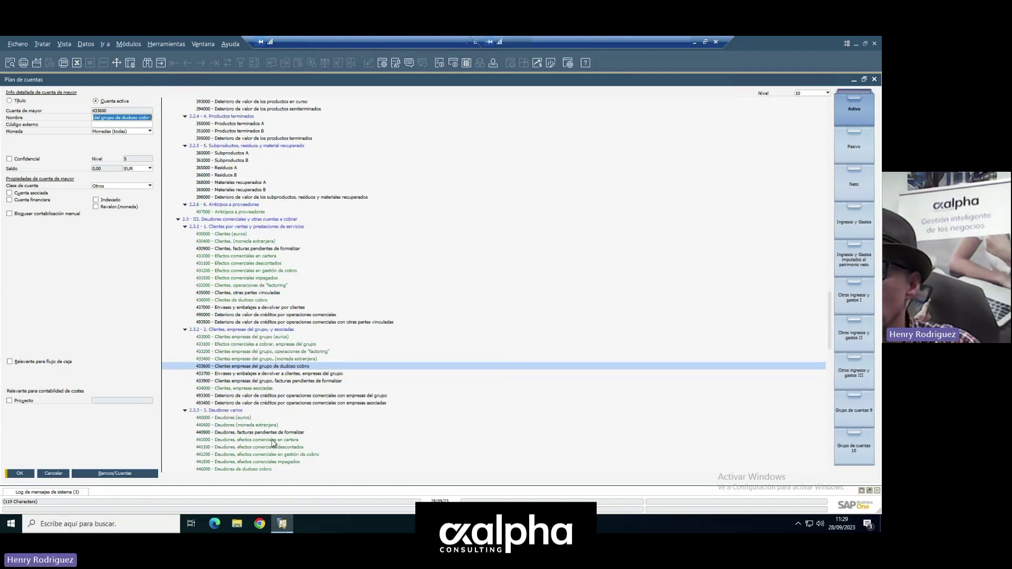
{"action": "left_click", "coordinate": [276, 433]}
{"action": "scroll", "coordinate": [278, 437], "scroll_direction": "down", "scroll_amount": 5}
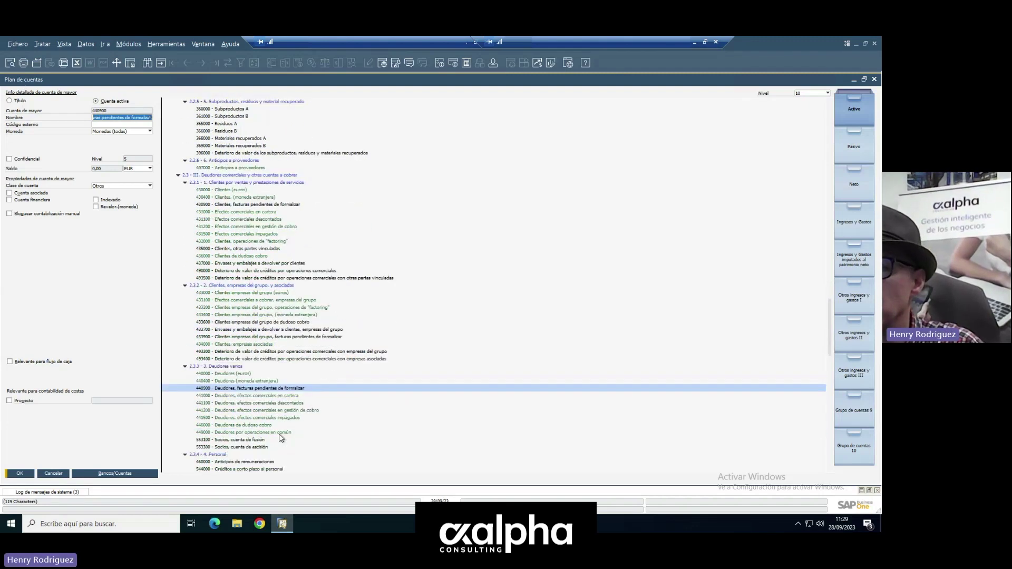
{"action": "left_click", "coordinate": [275, 433]}
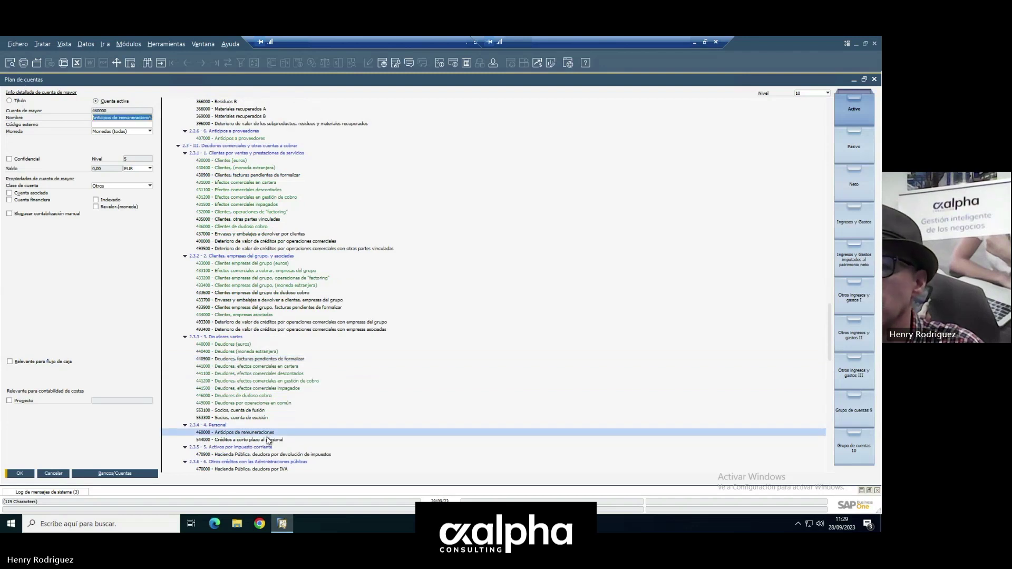
Show the Ingresos y Gastos accounts and view the details of 701000, 701001 and 605100 - Diferencias precio/Coste estándar
{"action": "left_click", "coordinate": [857, 225]}
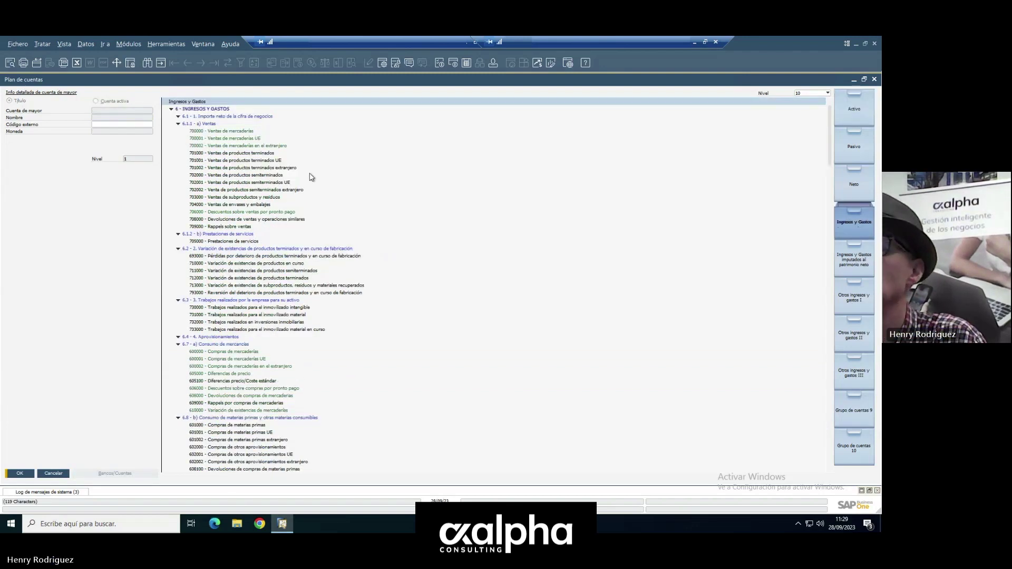
{"action": "left_click", "coordinate": [253, 154]}
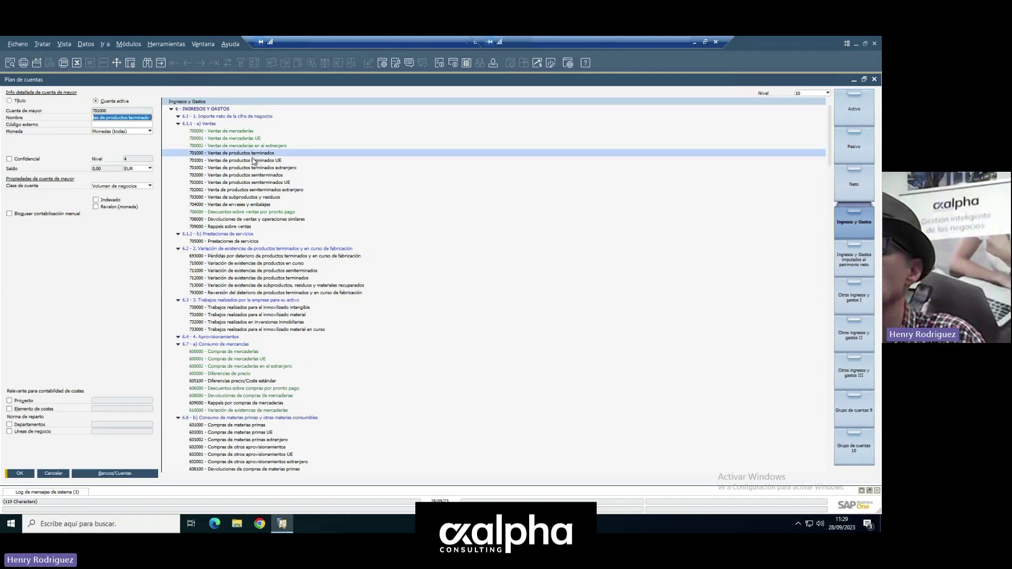
{"action": "left_click", "coordinate": [252, 162]}
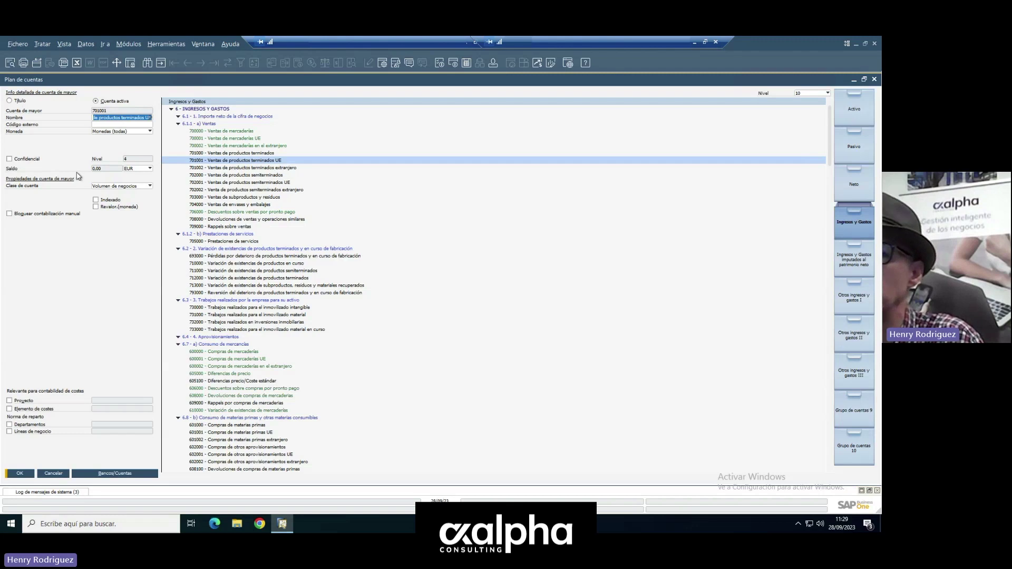
{"action": "left_click", "coordinate": [251, 381]}
{"action": "scroll", "coordinate": [483, 321], "scroll_direction": "down", "scroll_amount": 3}
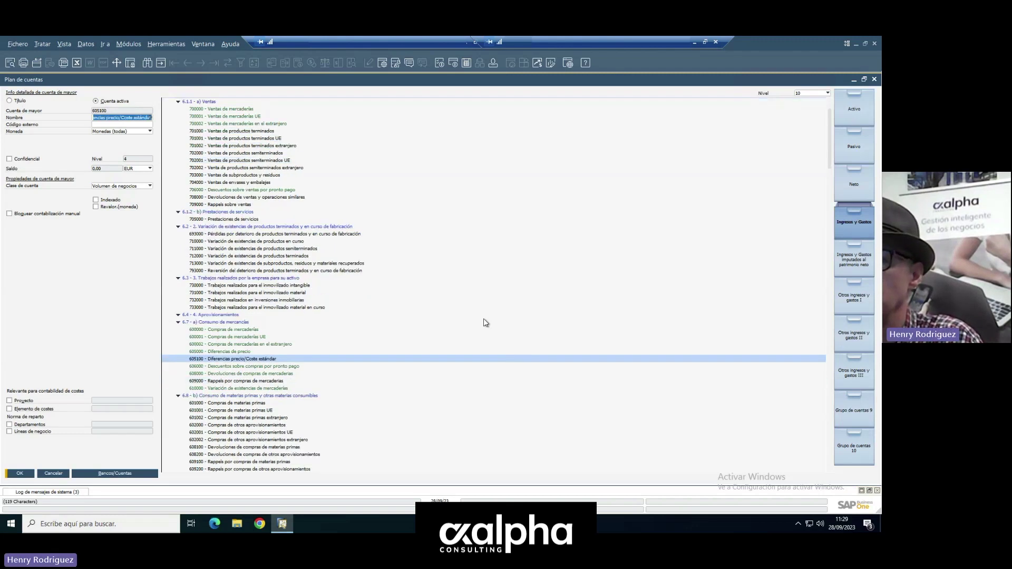
{"action": "scroll", "coordinate": [458, 330], "scroll_direction": "down", "scroll_amount": 2}
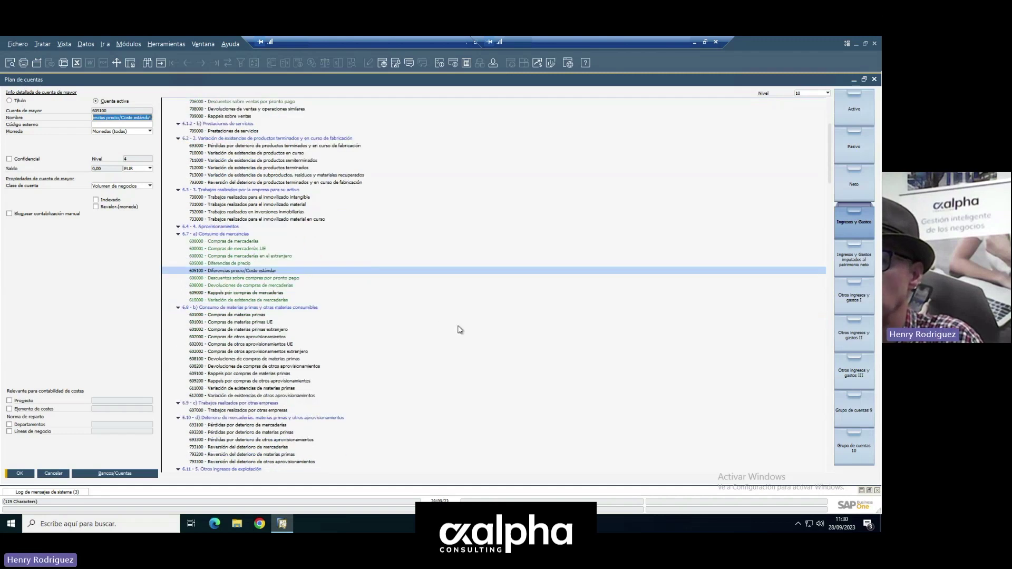
Compare the details of expense account 621000 - Arrendamientos y cánones with 623000 - Servicios de profesionales independientes, and return to 621000
{"action": "left_click_drag", "start_coordinate": [830, 171], "coordinate": [846, 222]}
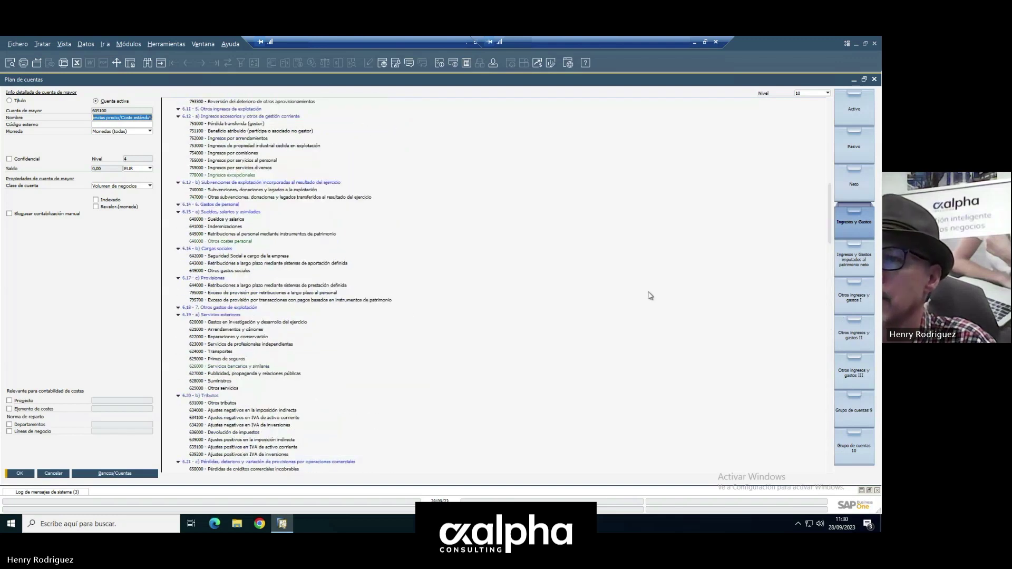
{"action": "left_click", "coordinate": [252, 330]}
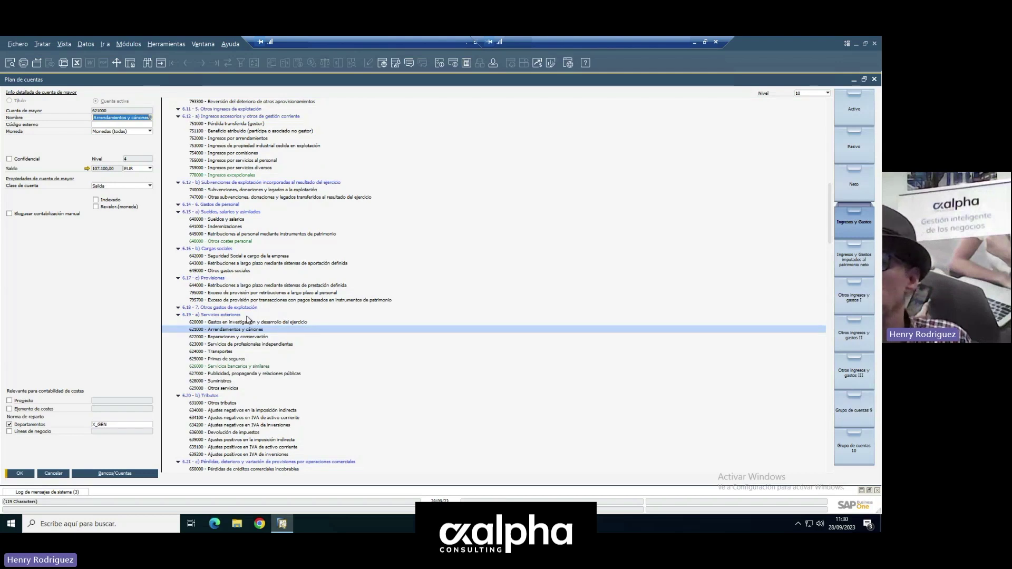
{"action": "left_click", "coordinate": [248, 344]}
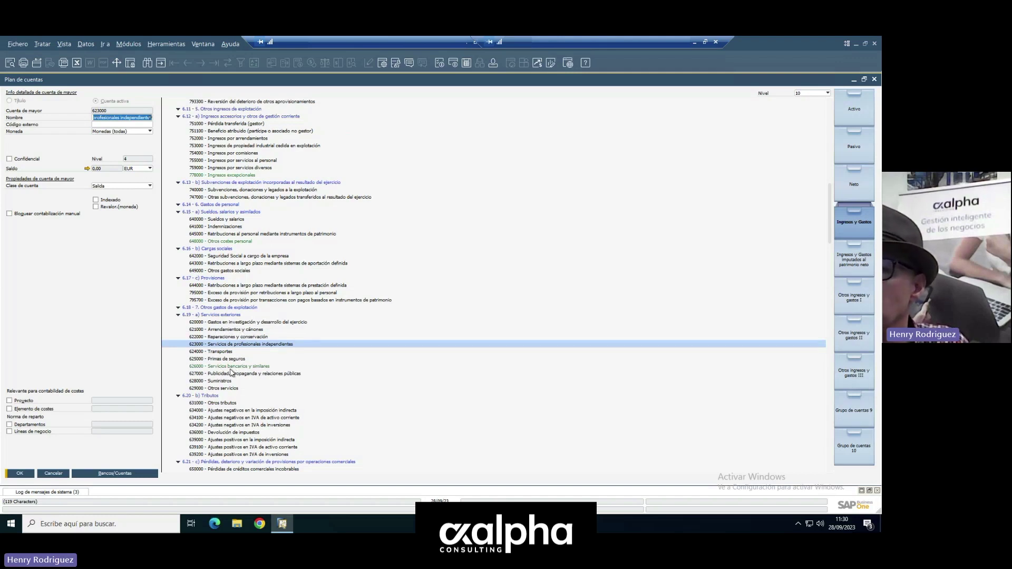
{"action": "left_click", "coordinate": [228, 330]}
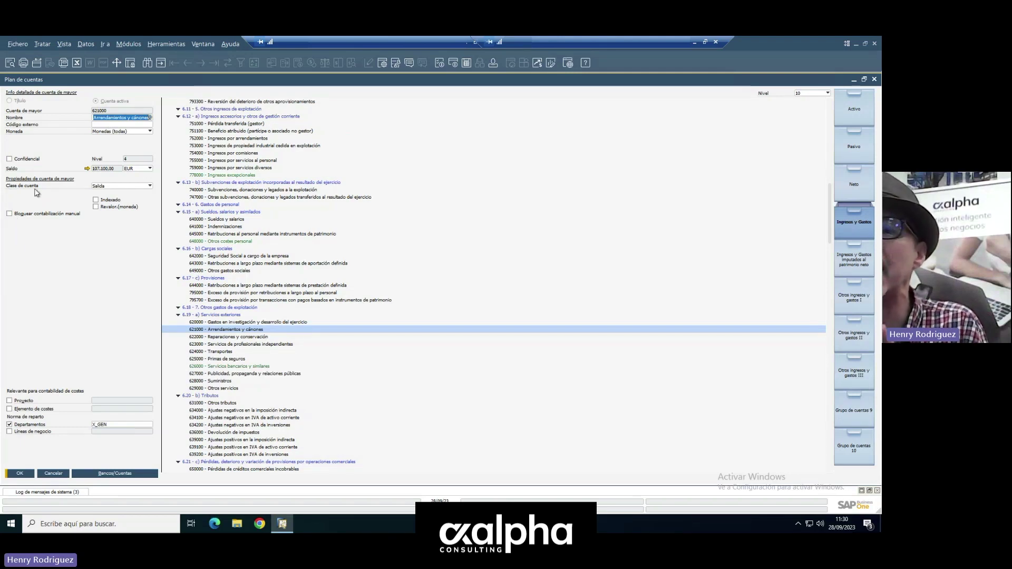
Review the Clase de cuenta options for account 621000 - Arrendamientos y cánones, and decline modifying the account type
{"action": "left_click", "coordinate": [150, 187]}
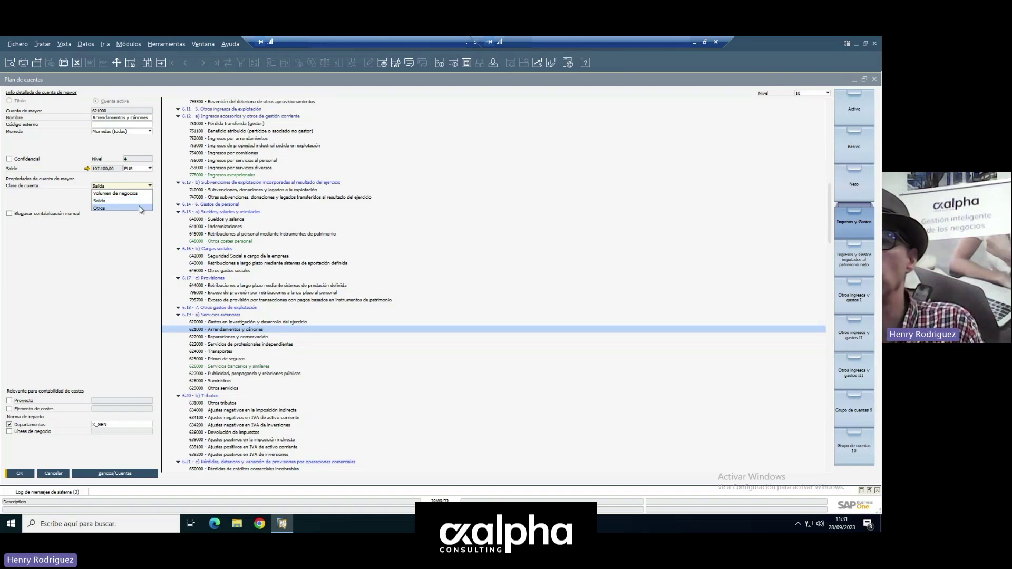
{"action": "left_click", "coordinate": [140, 205]}
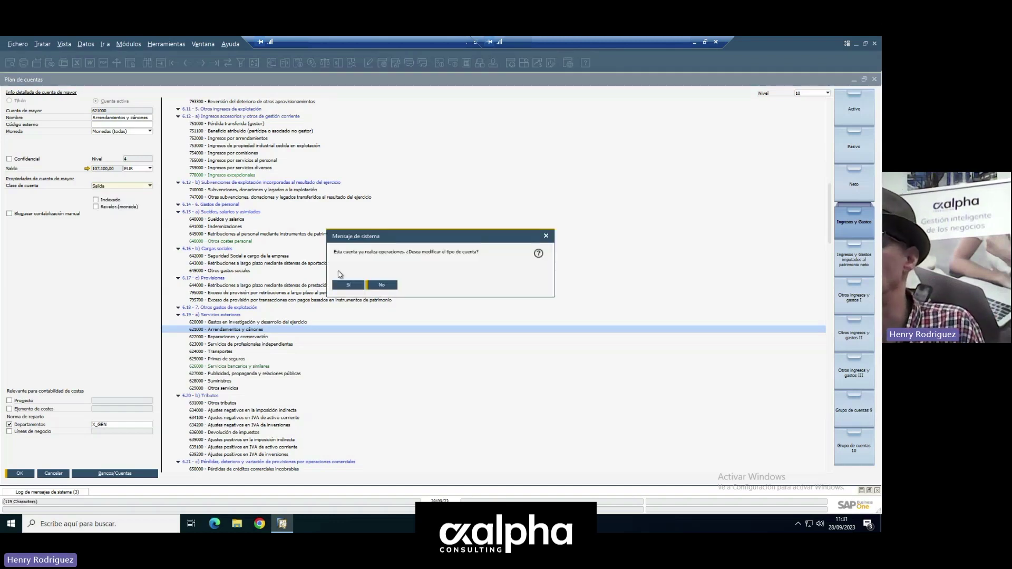
{"action": "left_click", "coordinate": [382, 286]}
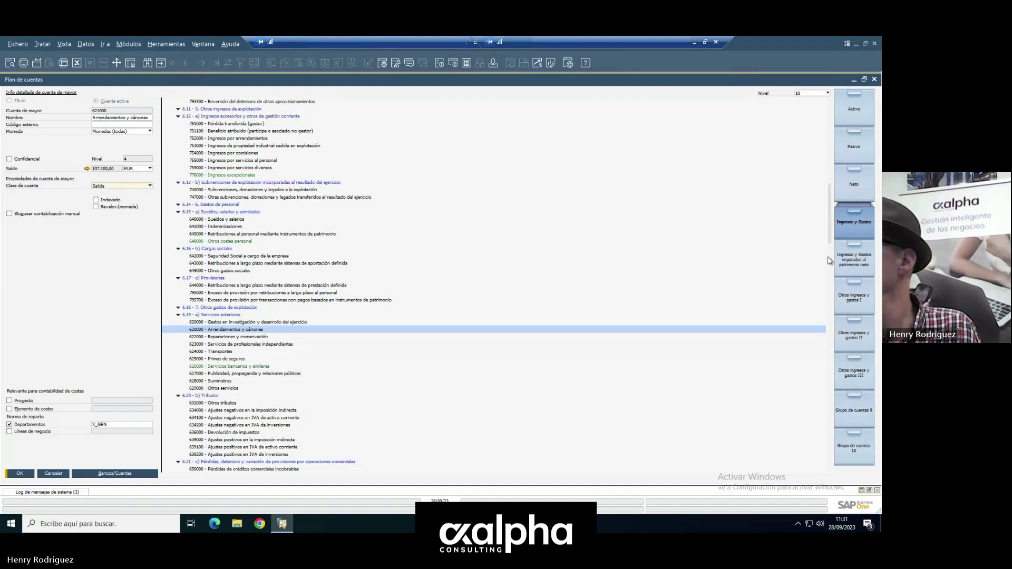
Show the details of sales account 700000 - Ventas de mercaderías under Ingresos y Gastos
{"action": "scroll", "coordinate": [373, 257], "scroll_direction": "up", "scroll_amount": 1}
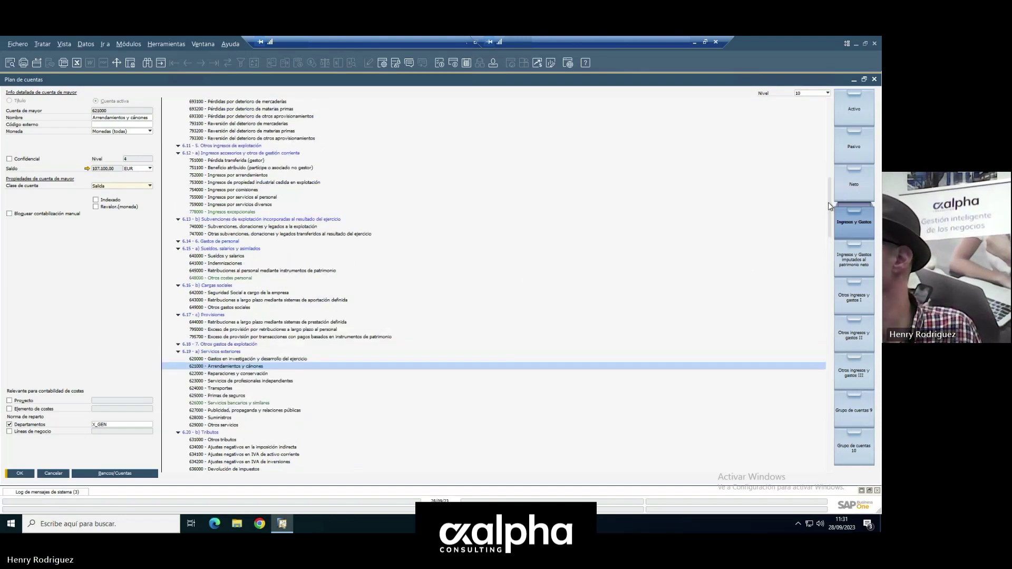
{"action": "scroll", "coordinate": [828, 202], "scroll_direction": "up", "scroll_amount": 5}
{"action": "scroll", "coordinate": [831, 153], "scroll_direction": "up", "scroll_amount": 7}
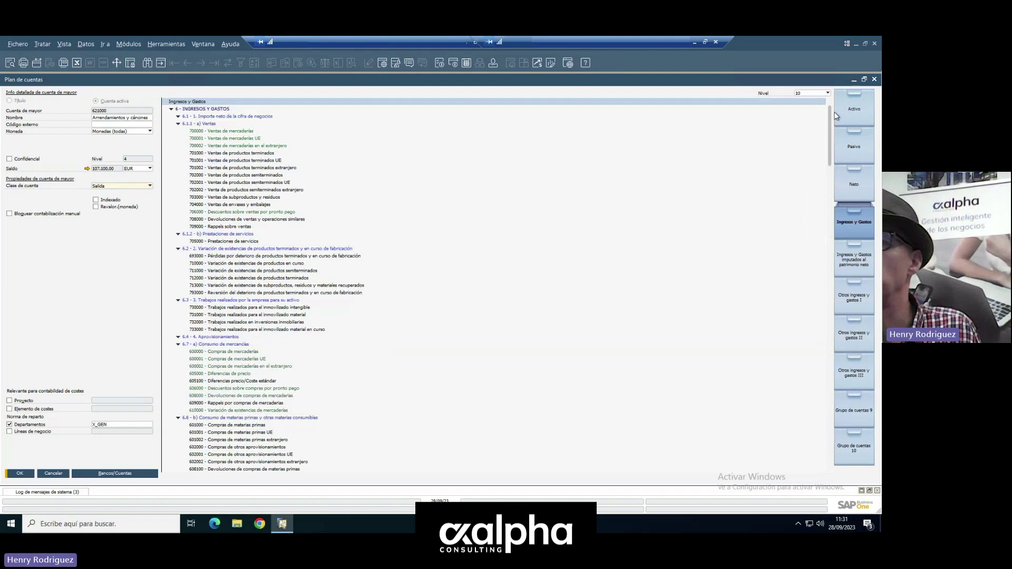
{"action": "left_click", "coordinate": [205, 132]}
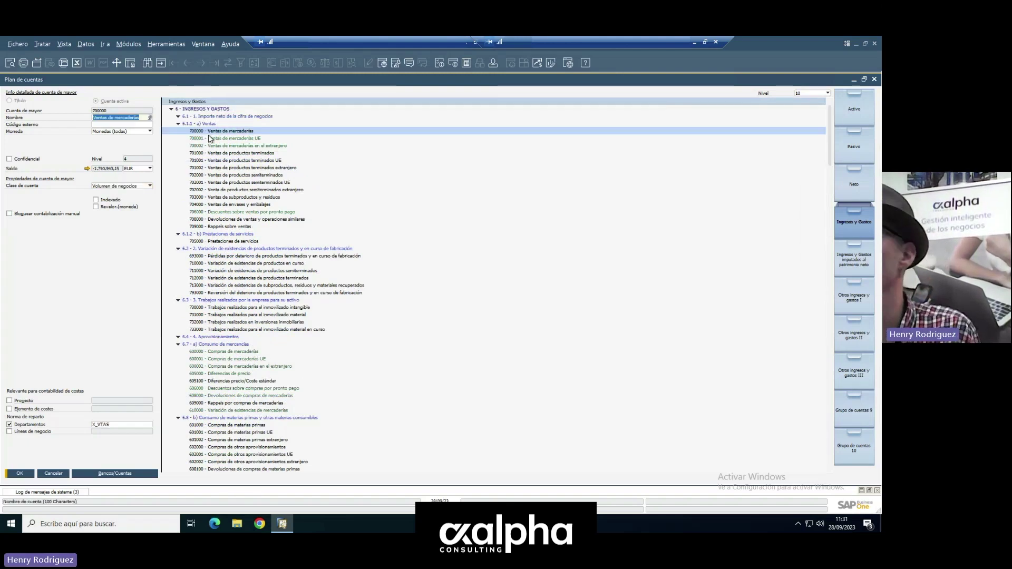
Return to Activo account 430000 - Clientes (euros), review its additional detailed account information, and close that window
{"action": "left_click", "coordinate": [859, 111]}
{"action": "left_click_drag", "start_coordinate": [829, 138], "coordinate": [838, 296]}
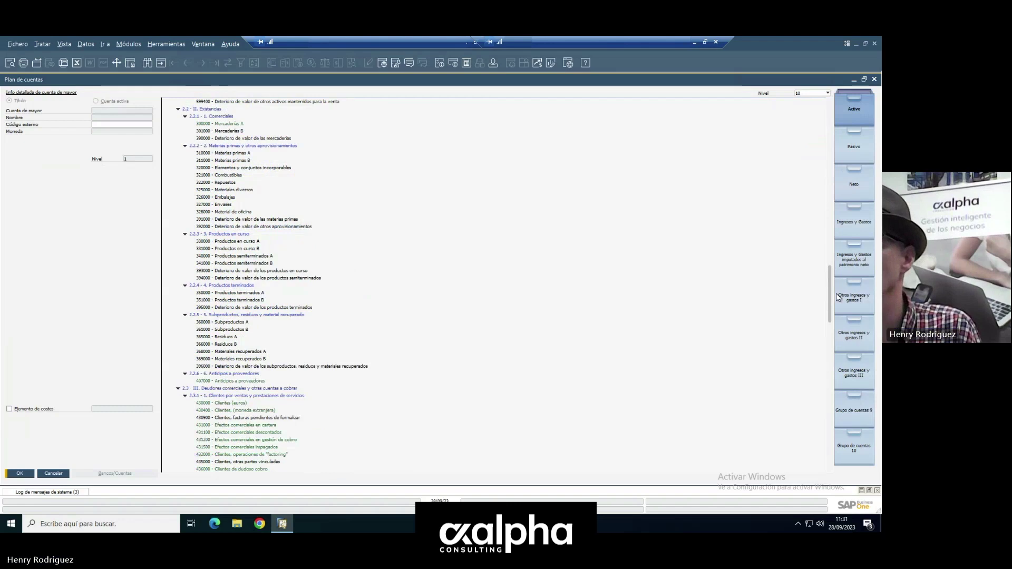
{"action": "scroll", "coordinate": [594, 324], "scroll_direction": "down", "scroll_amount": 3}
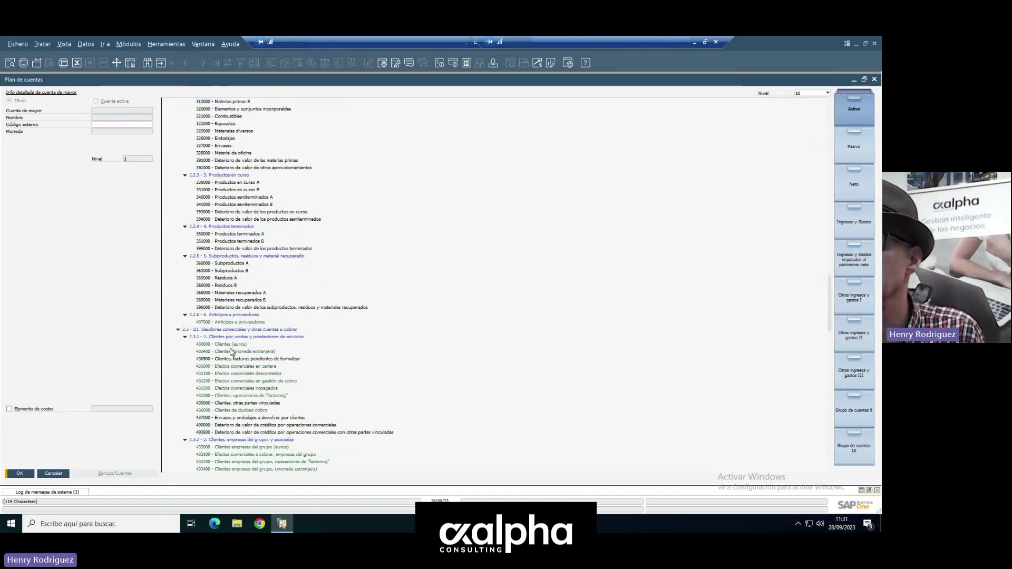
{"action": "left_click", "coordinate": [231, 345]}
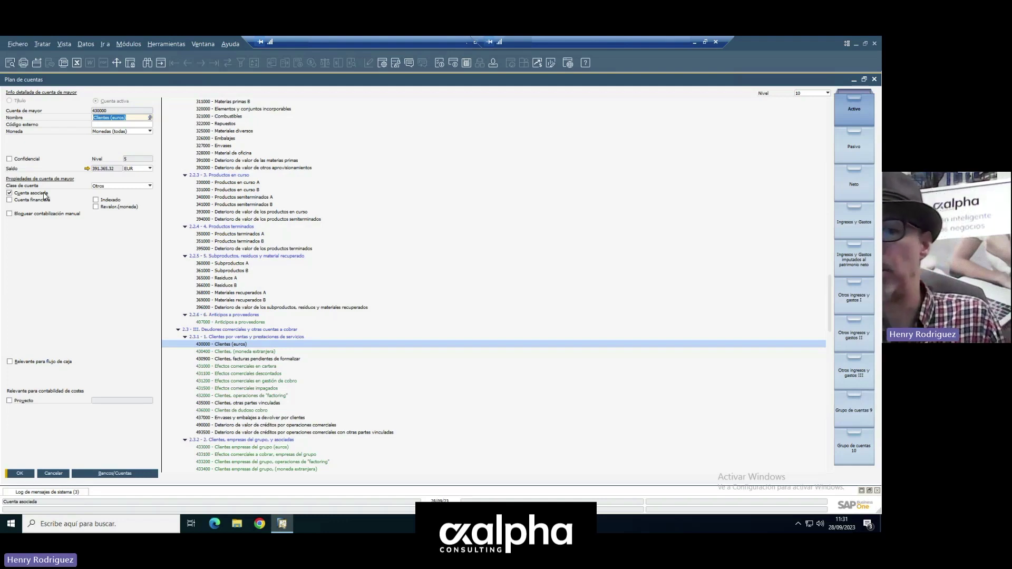
{"action": "left_click", "coordinate": [127, 474]}
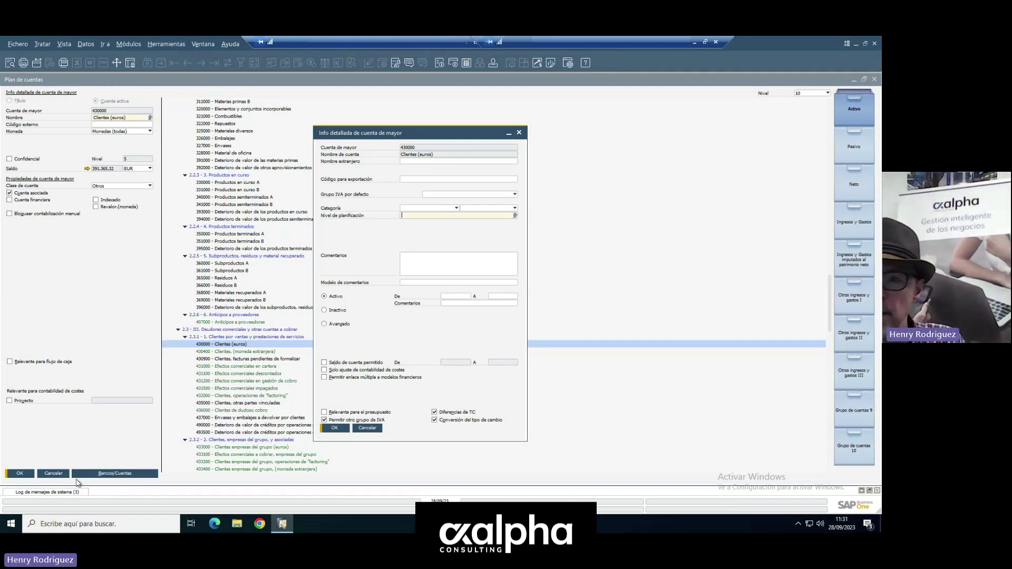
{"action": "left_click", "coordinate": [519, 133]}
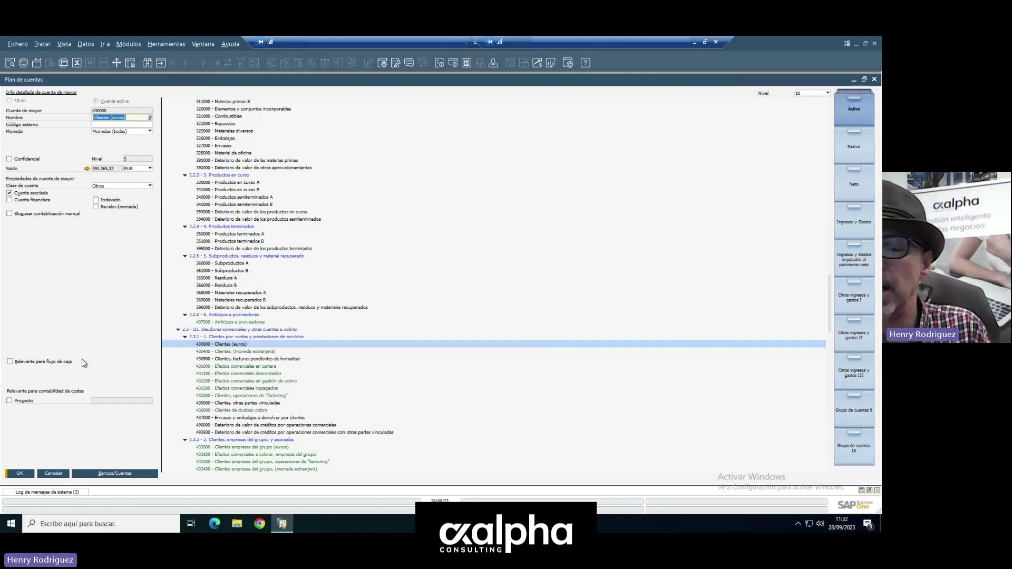
Mark account 430000 as relevant for Proyecto in cost accounting, view the project list, and close it without choosing a project
{"action": "left_click", "coordinate": [9, 401]}
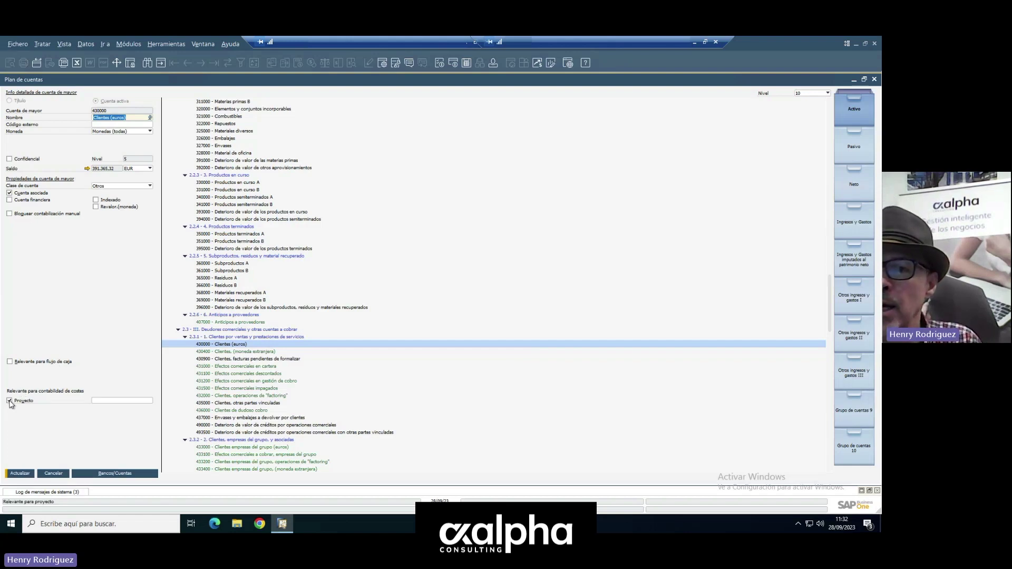
{"action": "left_click", "coordinate": [112, 401]}
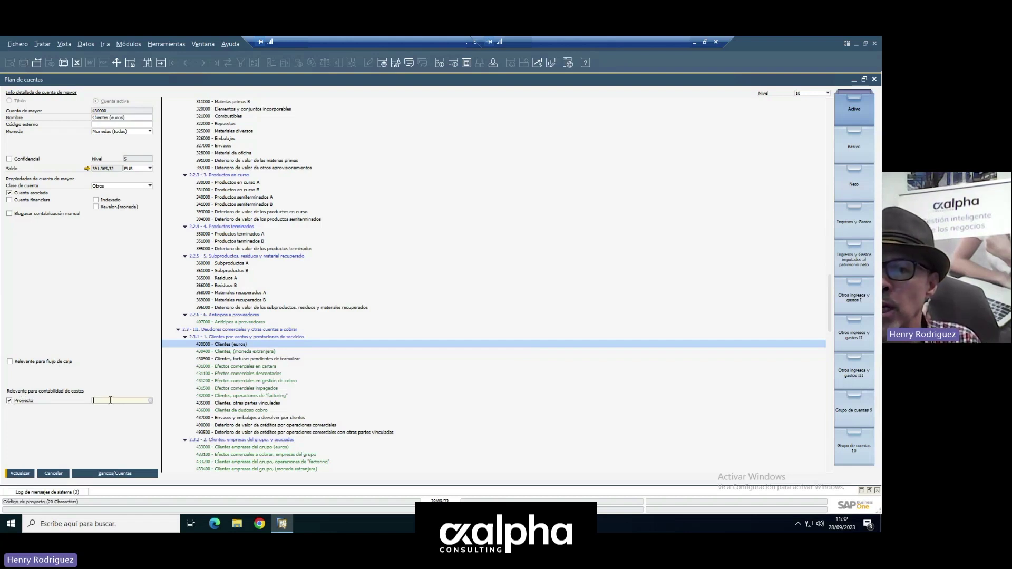
{"action": "left_click", "coordinate": [151, 401]}
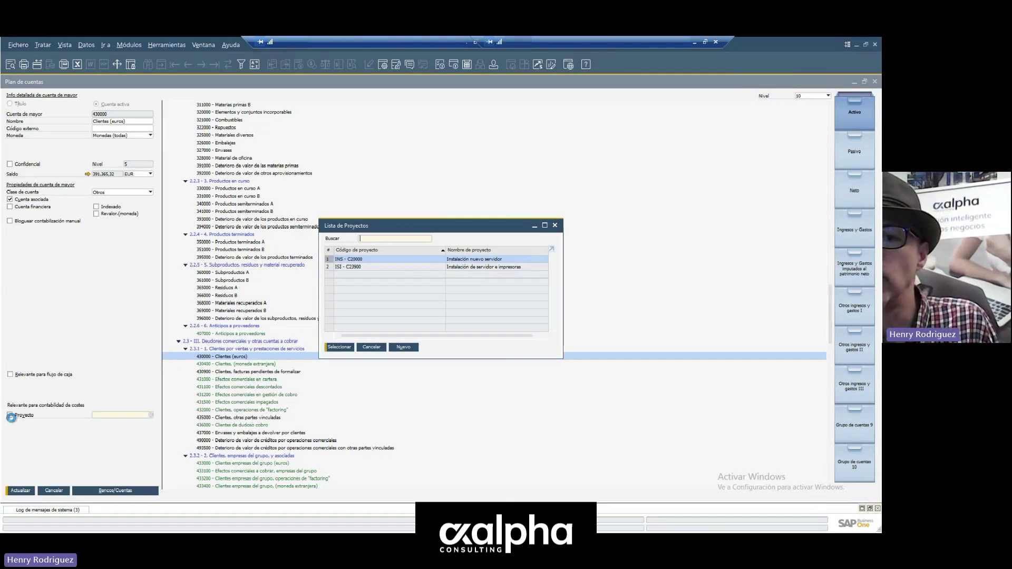
{"action": "left_click", "coordinate": [10, 415]}
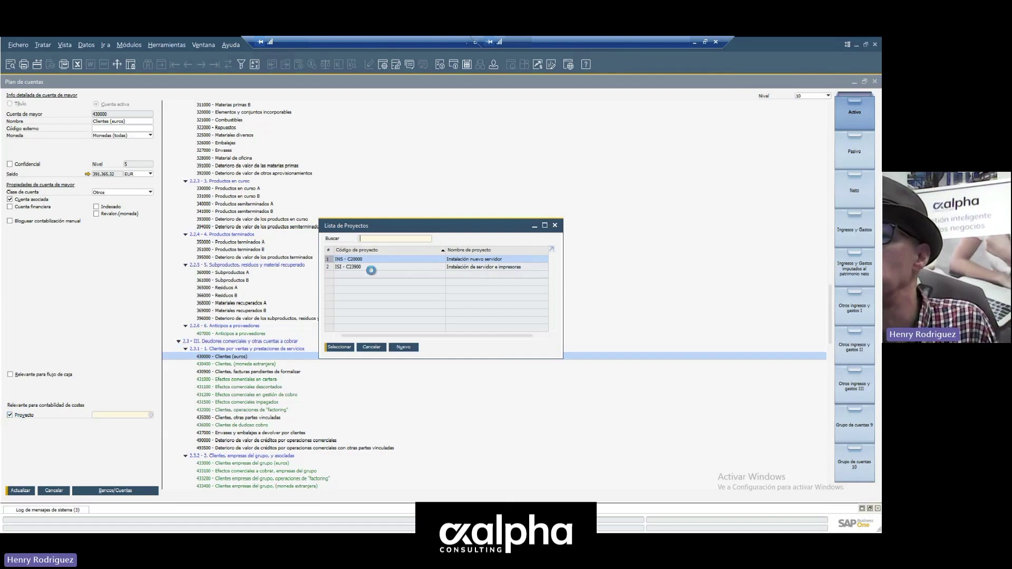
{"action": "key", "text": "Escape"}
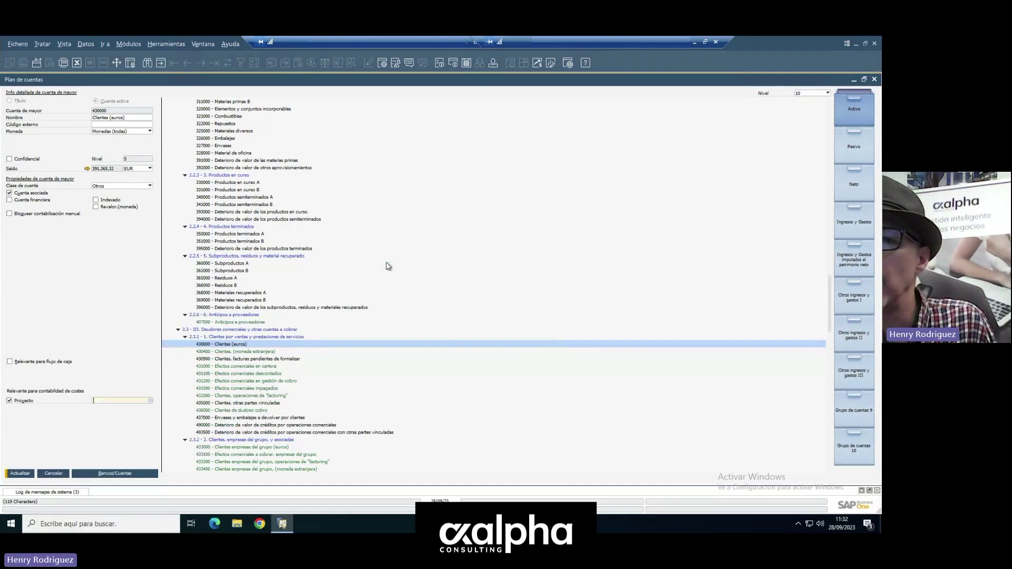
Clear the Proyecto cost accounting relevance for account 430000 and open its detailed account information at the Comentarios field
{"action": "left_click", "coordinate": [10, 401]}
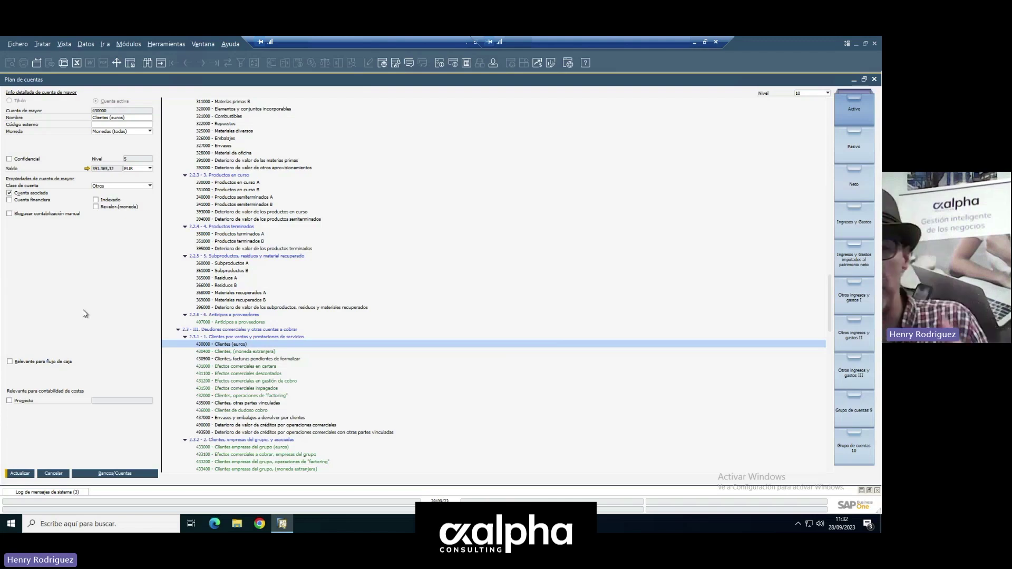
{"action": "left_click", "coordinate": [126, 475]}
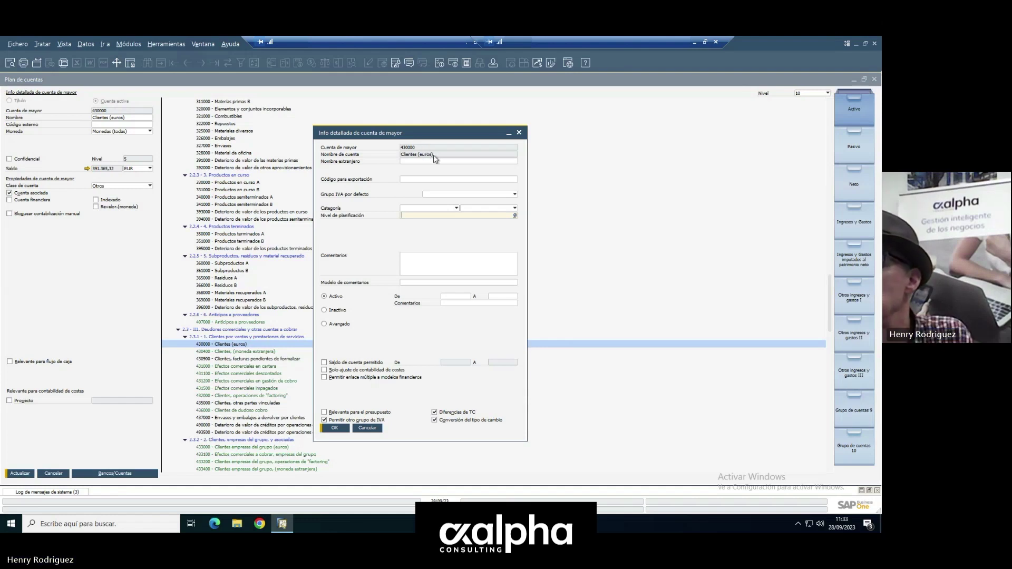
{"action": "left_click", "coordinate": [419, 261]}
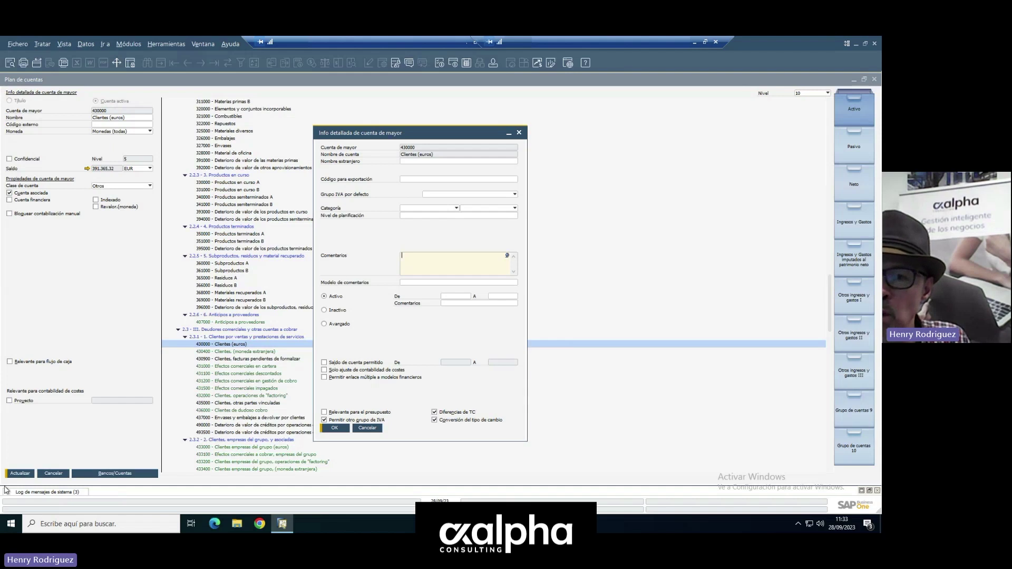
Turn on the display of Información sistema for the fields in the detailed account information window
{"action": "left_click", "coordinate": [63, 45]}
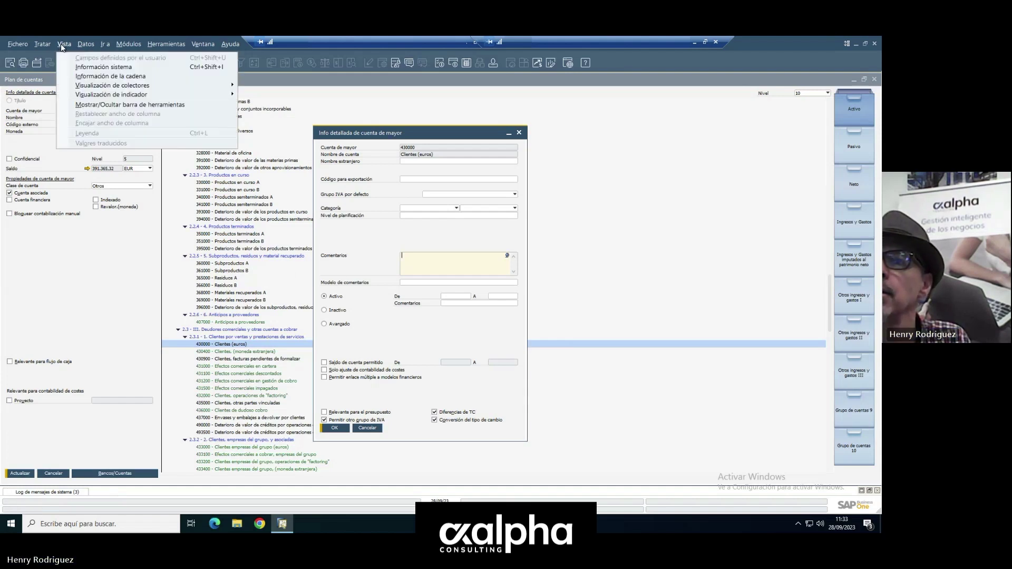
{"action": "left_click", "coordinate": [94, 68]}
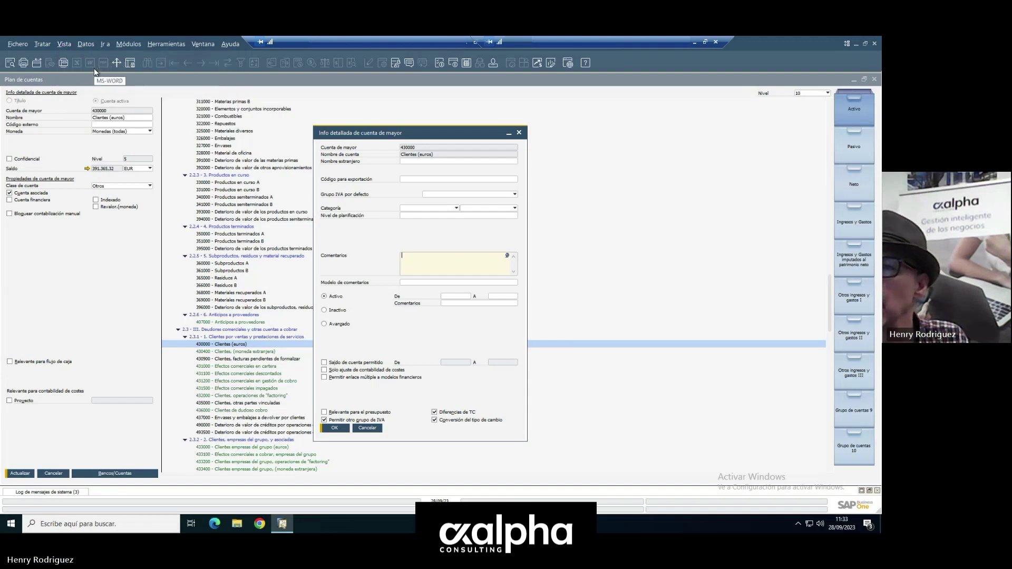
{"action": "mouse_move", "coordinate": [419, 269]}
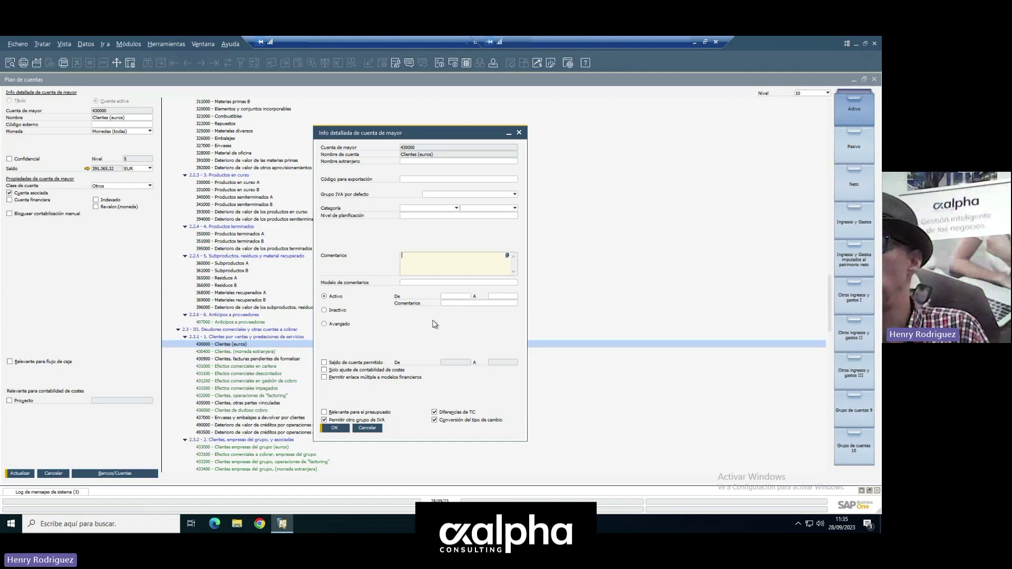
Mark account 430000 as Inactivo from 28/09/23 to 30/09/23
{"action": "left_click", "coordinate": [324, 311]}
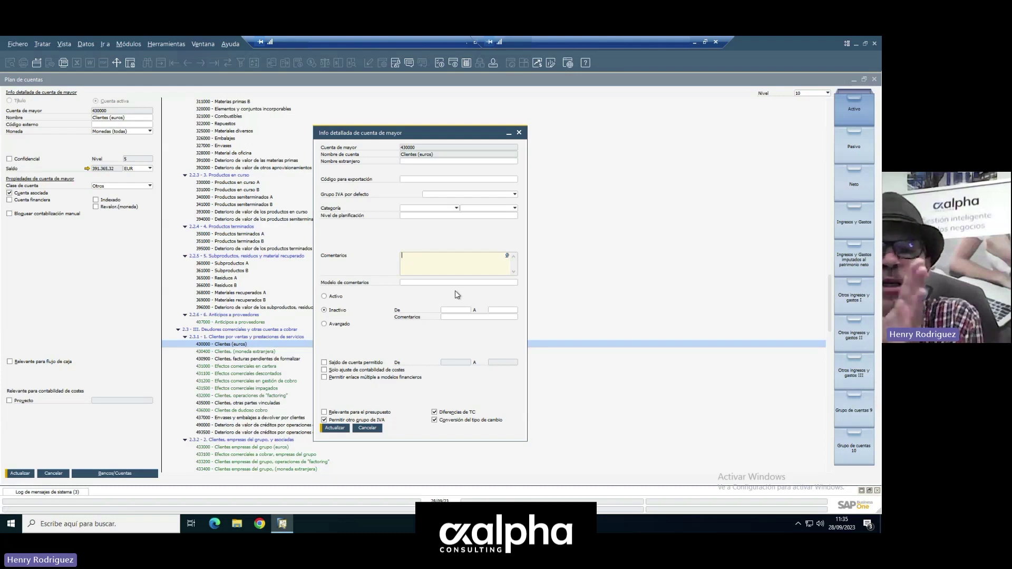
{"action": "left_click", "coordinate": [445, 310]}
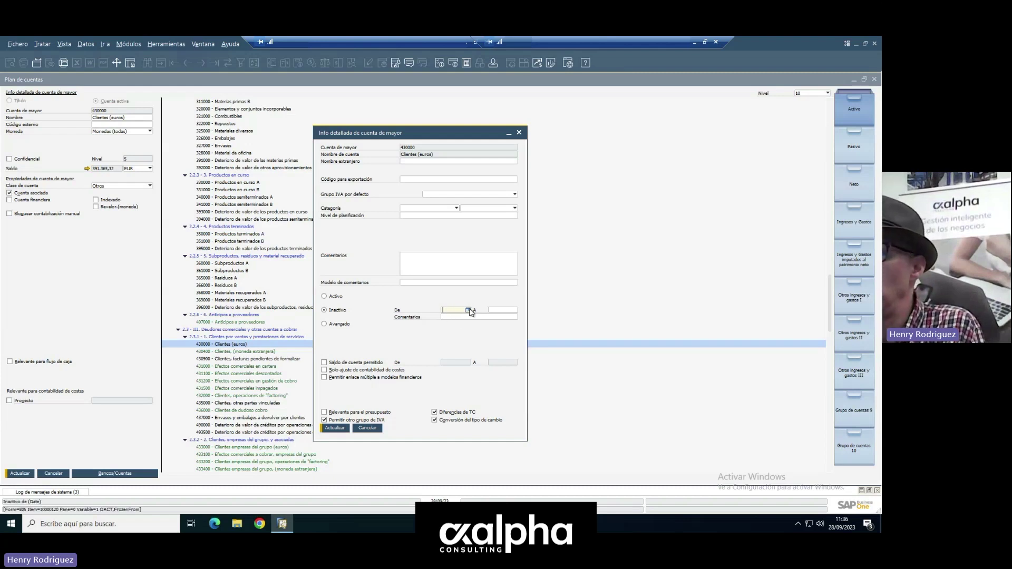
{"action": "left_click", "coordinate": [468, 310]}
{"action": "left_click", "coordinate": [487, 377]}
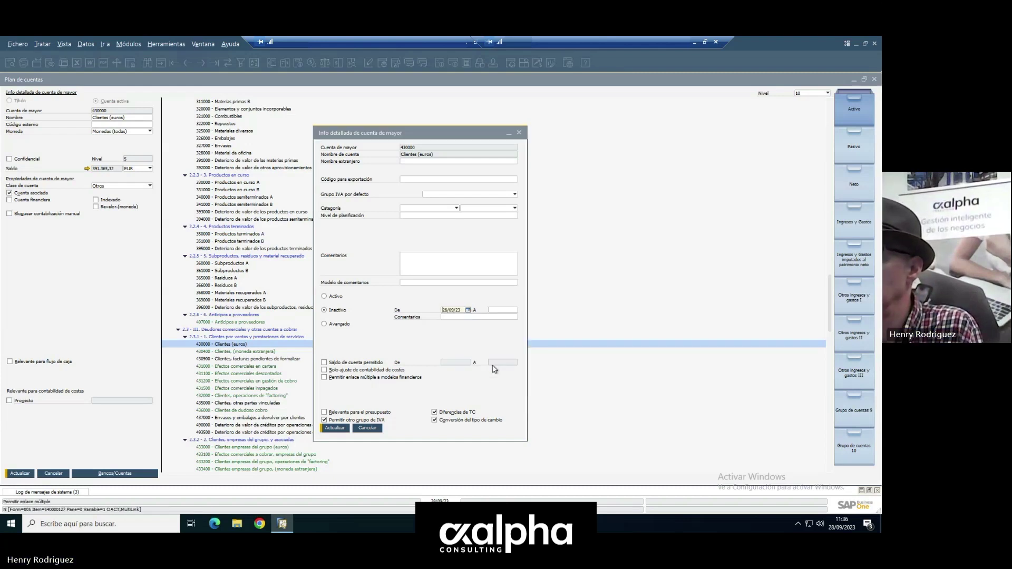
{"action": "left_click", "coordinate": [509, 310]}
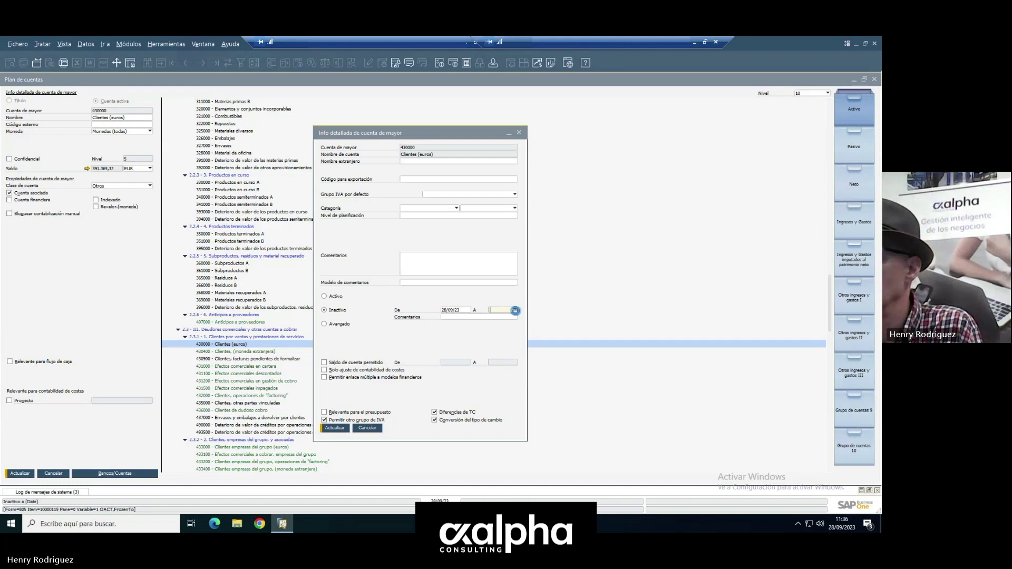
{"action": "left_click", "coordinate": [515, 310]}
{"action": "left_click", "coordinate": [556, 377]}
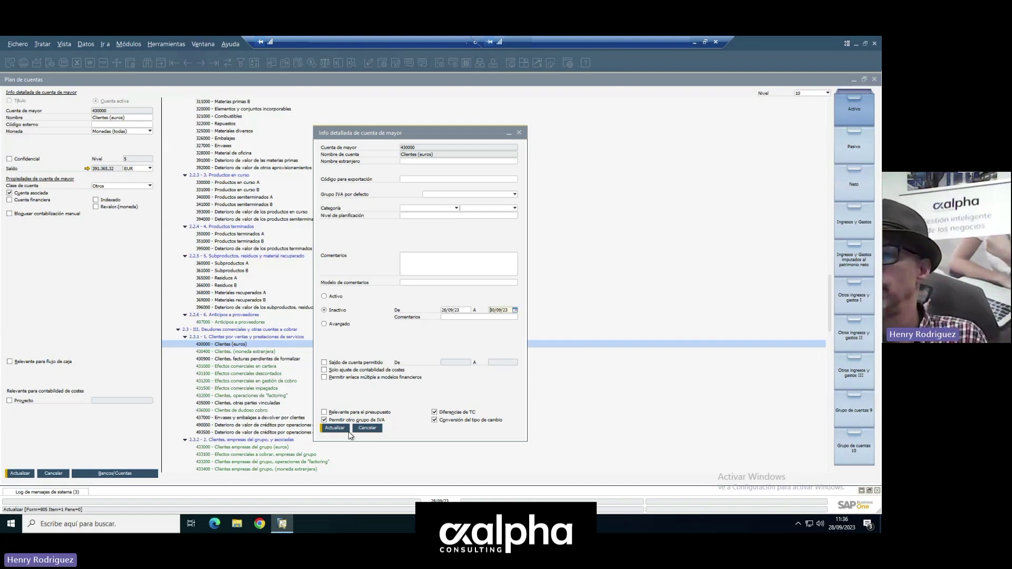
Switch account 430000 to Avanzado to view its active and inactive ranges, and leave the chart of accounts without saving
{"action": "left_click", "coordinate": [325, 325]}
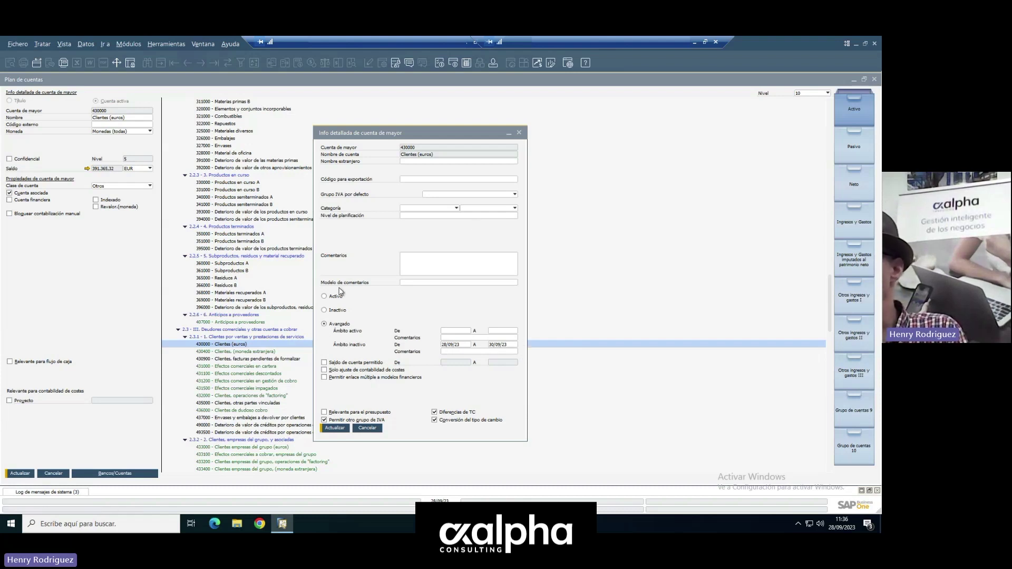
{"action": "left_click", "coordinate": [367, 429]}
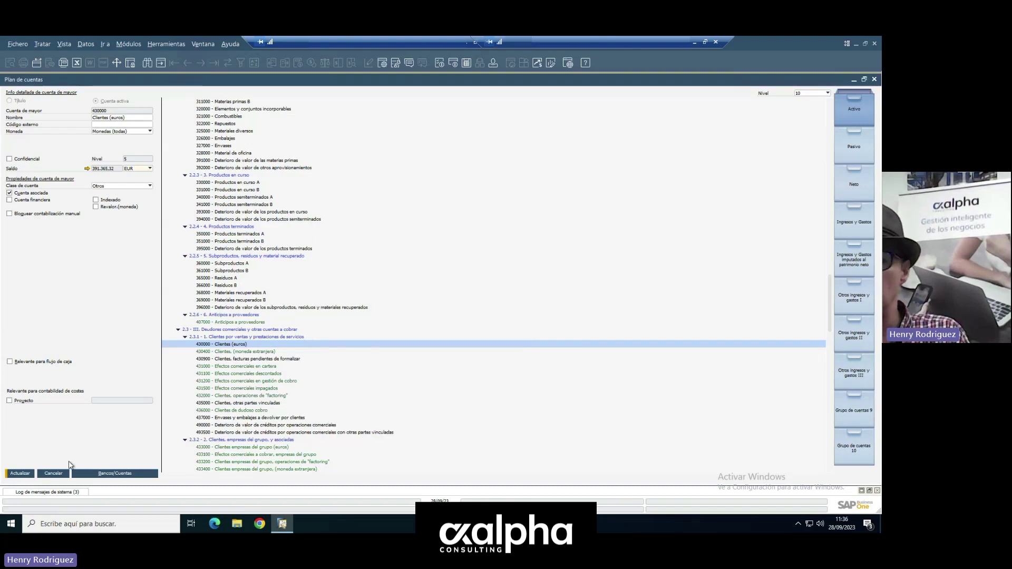
{"action": "left_click", "coordinate": [57, 477]}
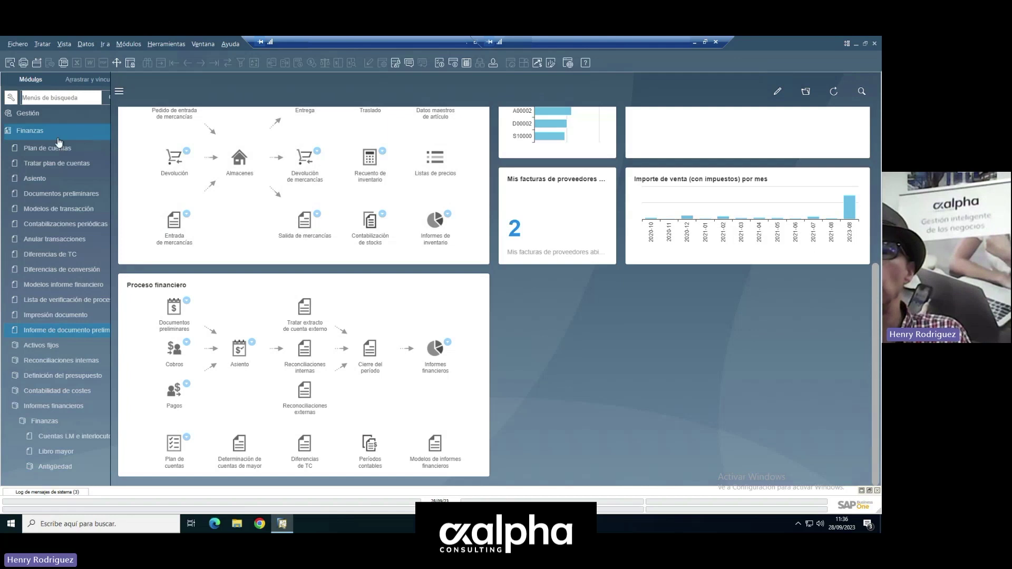
Open Tratar plan de cuentas for the Activo accounts and widen its window to show the full account names
{"action": "left_click", "coordinate": [49, 165]}
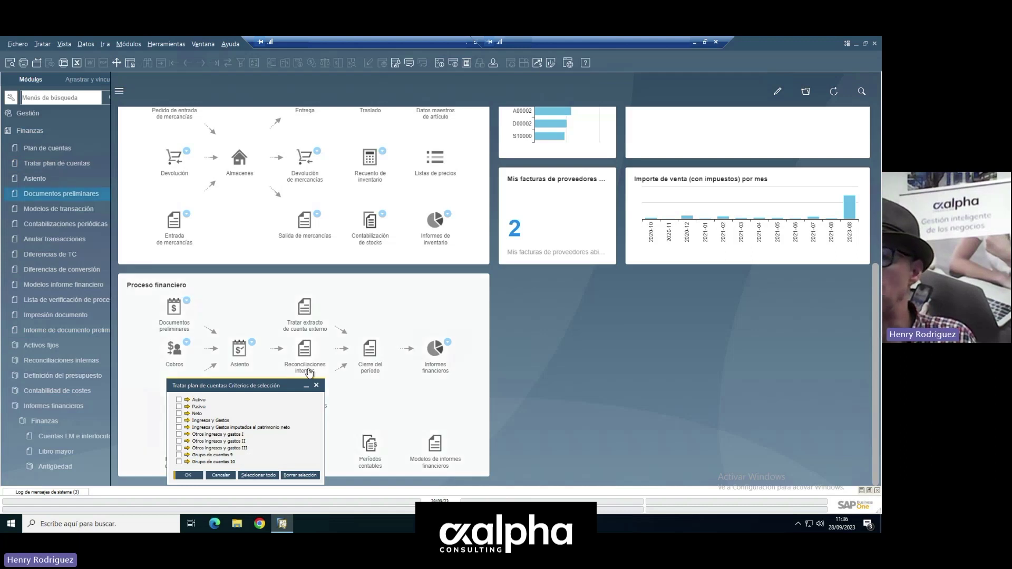
{"action": "left_click_drag", "start_coordinate": [282, 386], "coordinate": [254, 161]}
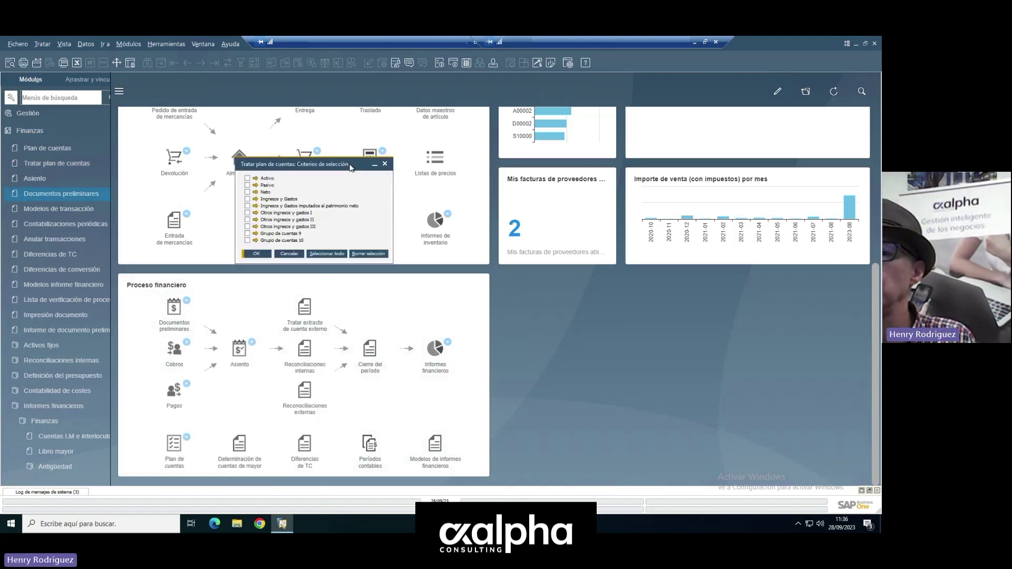
{"action": "left_click_drag", "start_coordinate": [324, 165], "coordinate": [222, 130]}
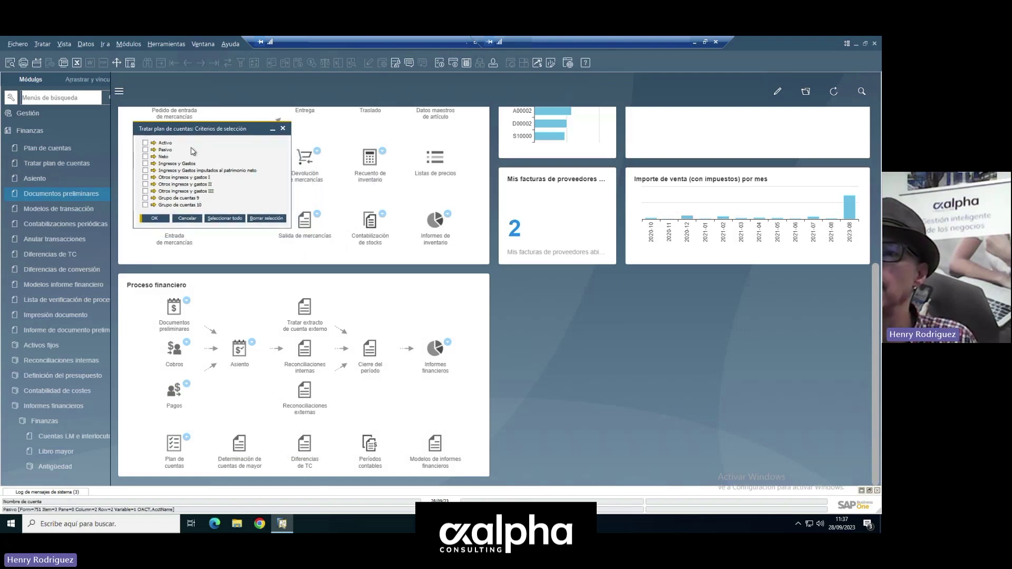
{"action": "left_click", "coordinate": [145, 143]}
{"action": "left_click", "coordinate": [155, 219]}
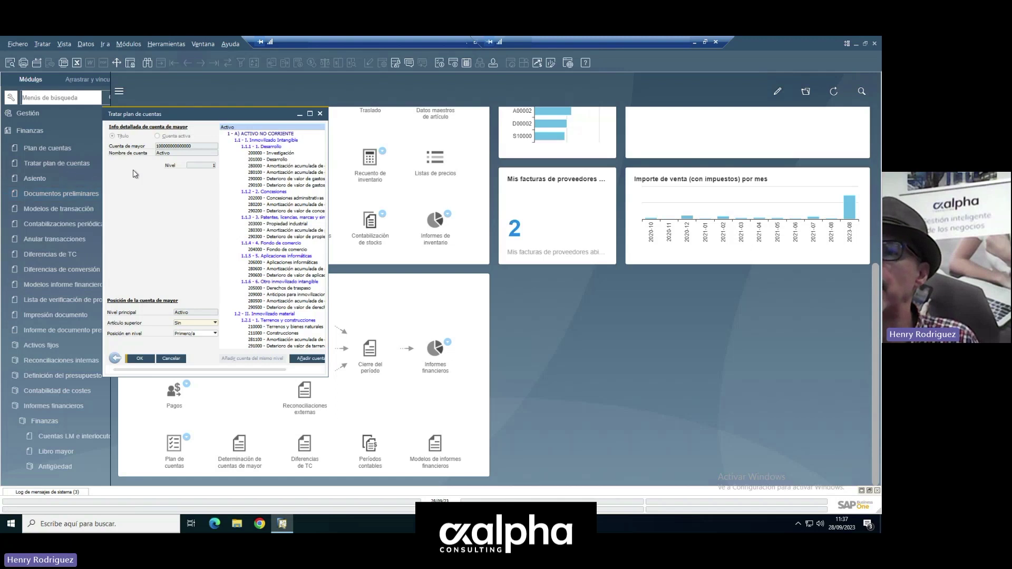
{"action": "left_click_drag", "start_coordinate": [327, 252], "coordinate": [457, 210]}
Move account 291800 - Deterioro de valor de elementos de transporte under Artículo superior 1.2.3
{"action": "left_click_drag", "start_coordinate": [446, 148], "coordinate": [450, 172]}
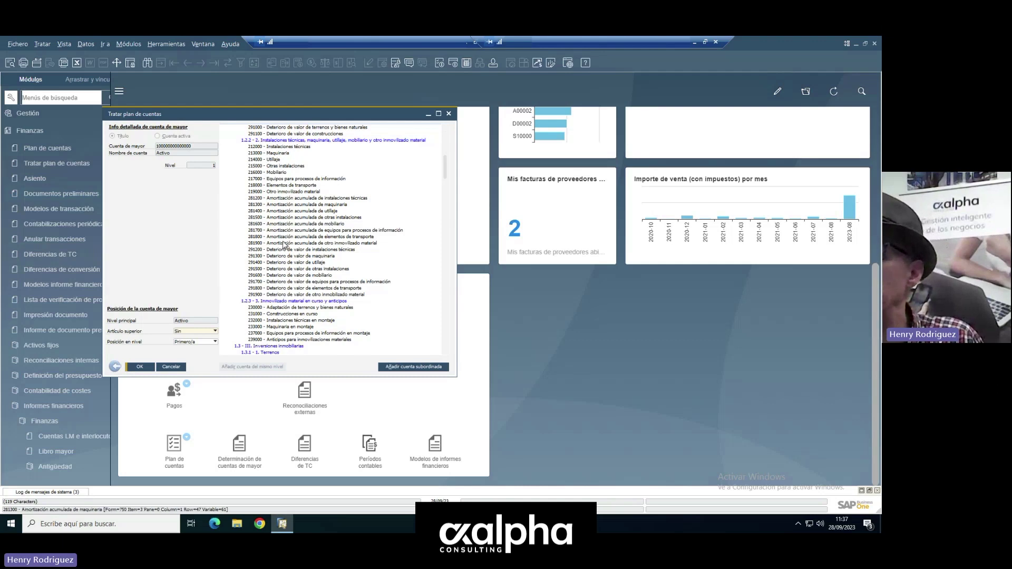
{"action": "left_click", "coordinate": [298, 289]}
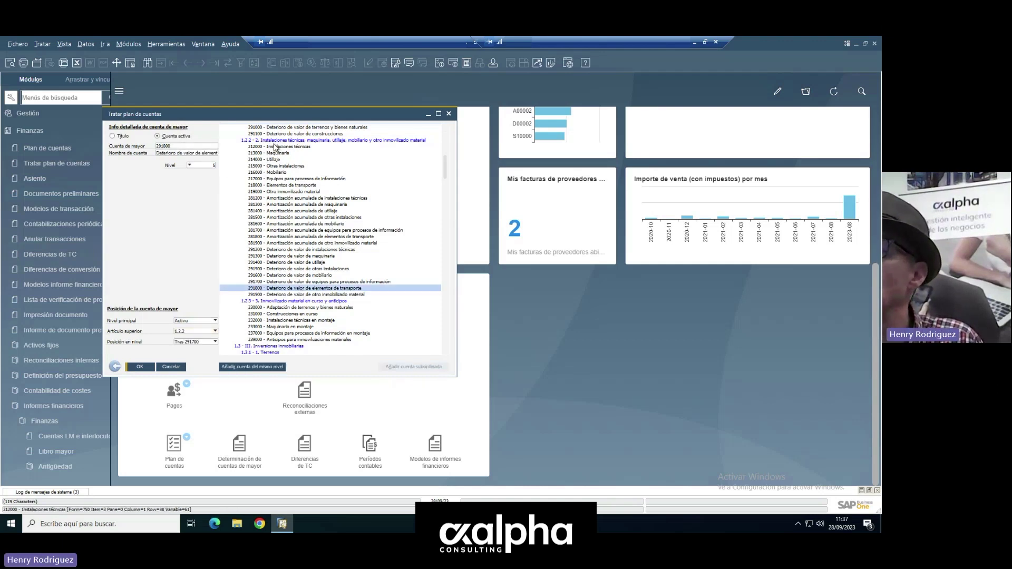
{"action": "left_click", "coordinate": [215, 332]}
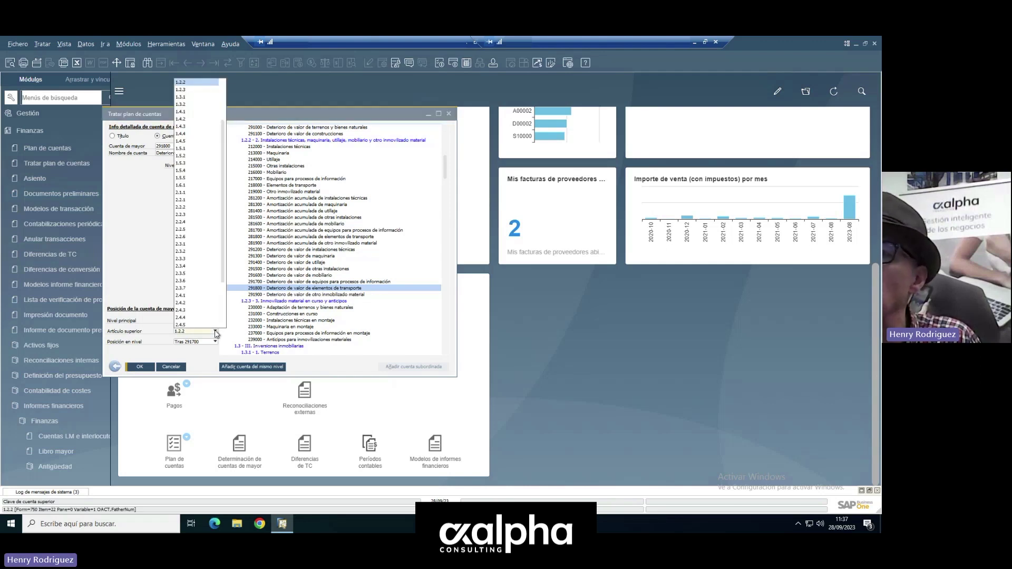
{"action": "left_click", "coordinate": [190, 91]}
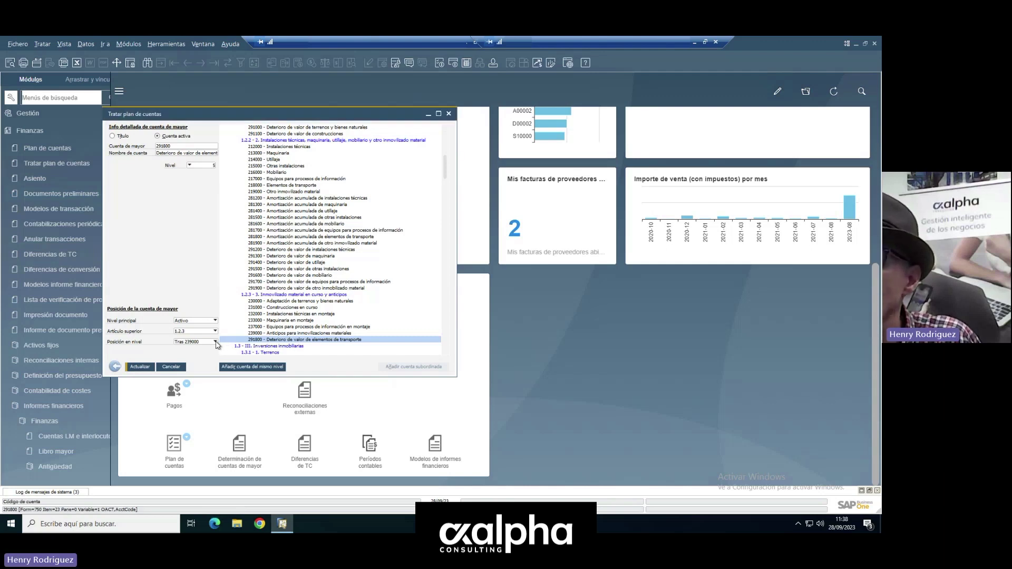
Try account 291800 in the positions Primero/a and Último/a within 1.2.3, and place it Tras 231000
{"action": "left_click", "coordinate": [215, 343]}
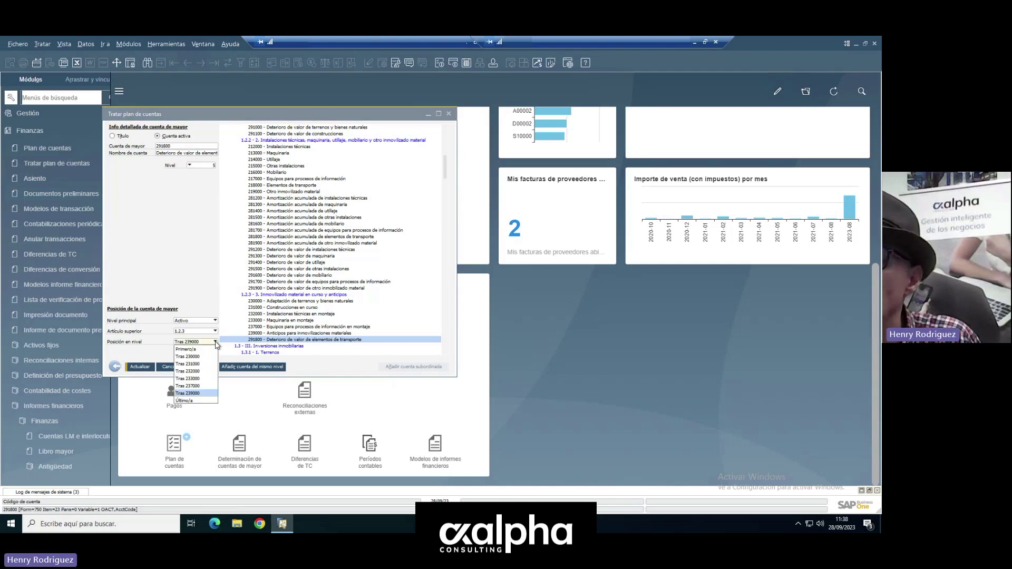
{"action": "left_click", "coordinate": [196, 350]}
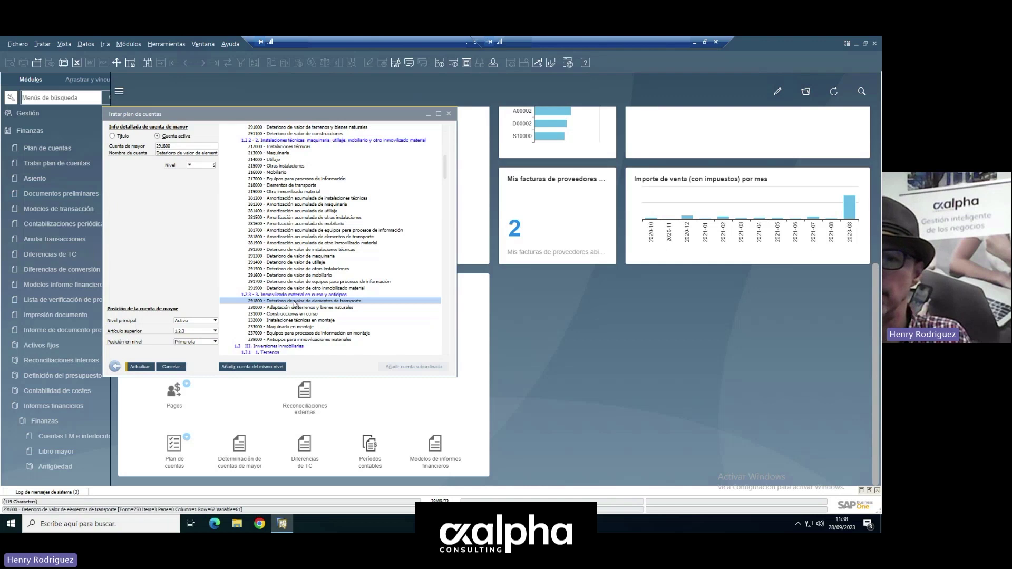
{"action": "left_click", "coordinate": [215, 343]}
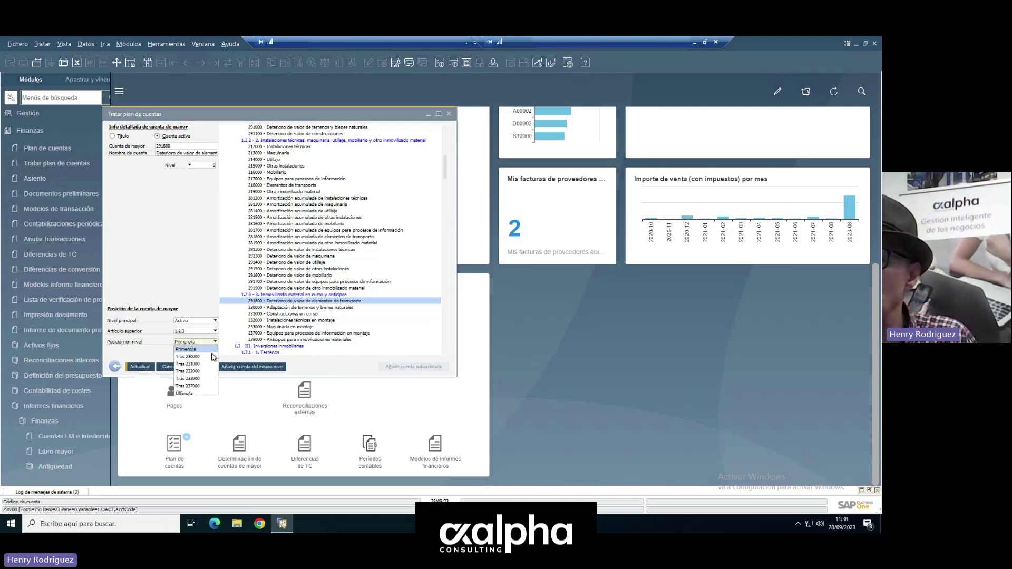
{"action": "left_click", "coordinate": [189, 394]}
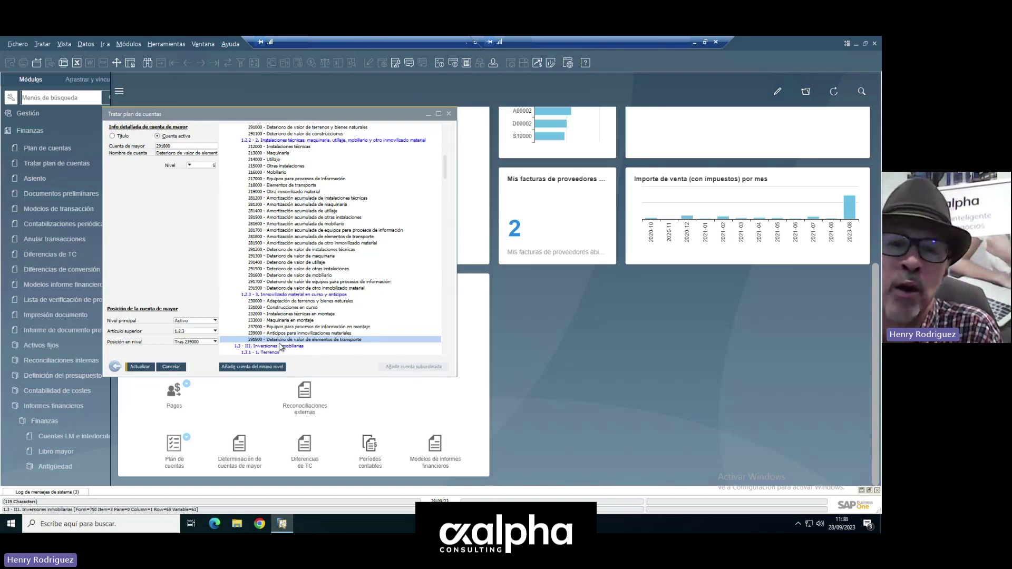
{"action": "left_click", "coordinate": [216, 343]}
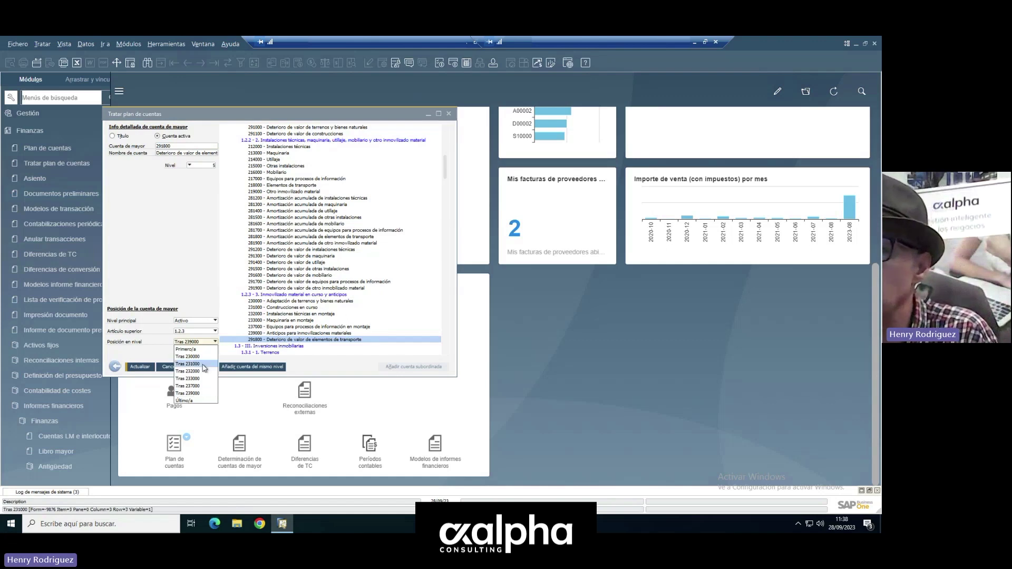
{"action": "left_click", "coordinate": [200, 365]}
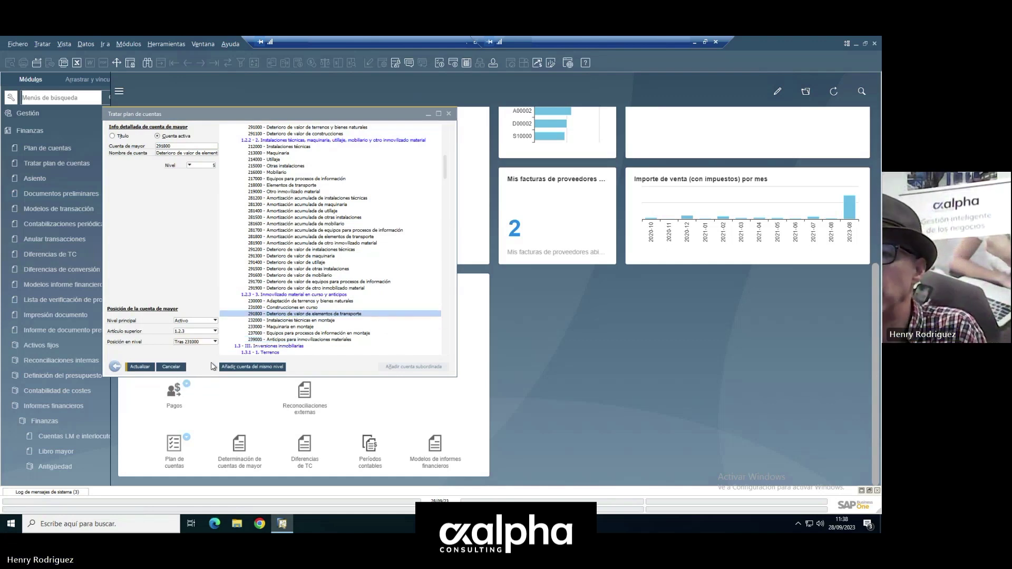
Move account 291800 back under Artículo superior 1.2.2 with position Último/a, and cancel the chart of accounts changes
{"action": "left_click", "coordinate": [215, 332]}
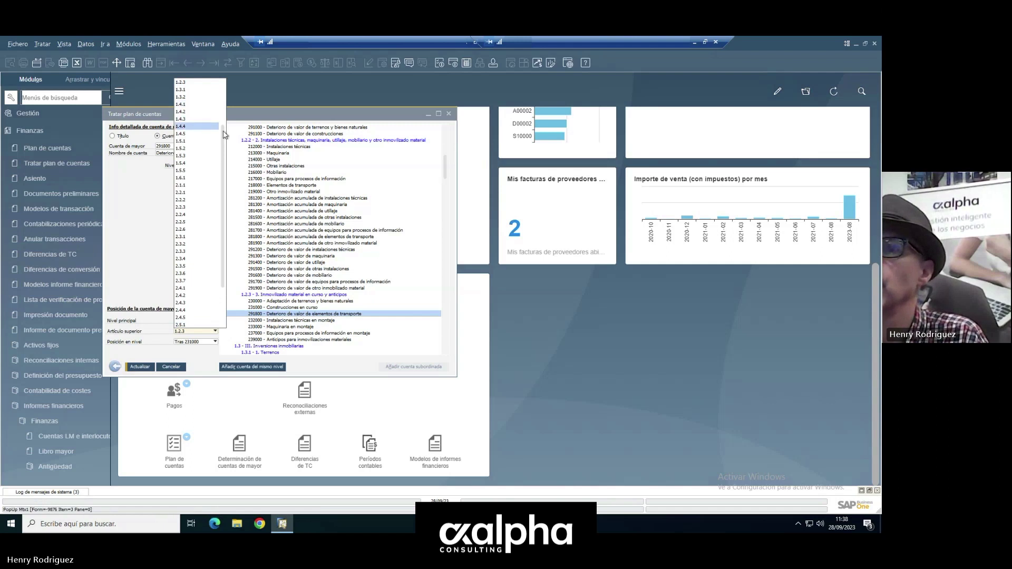
{"action": "scroll", "coordinate": [203, 113], "scroll_direction": "up", "scroll_amount": 1}
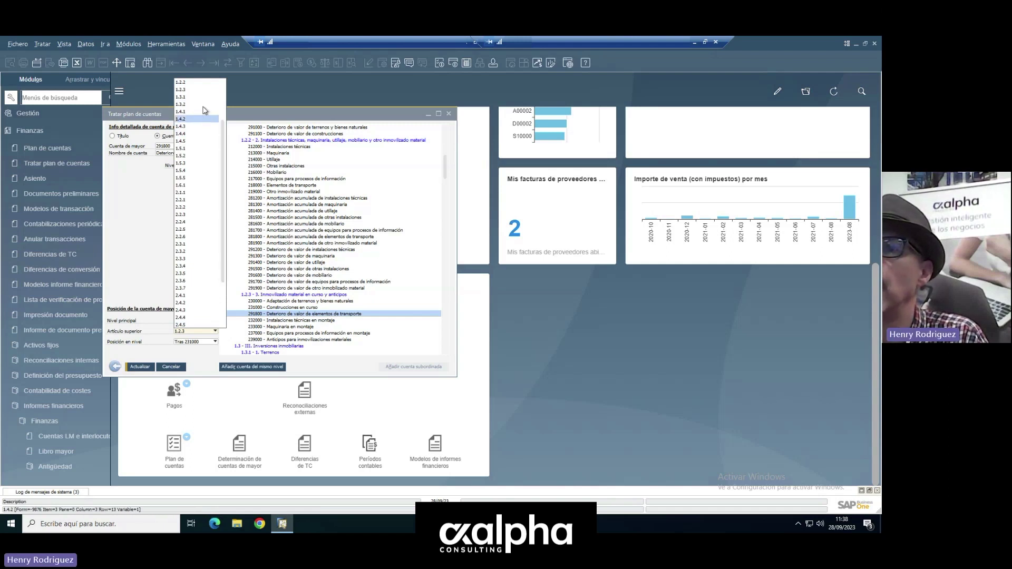
{"action": "left_click", "coordinate": [186, 83]}
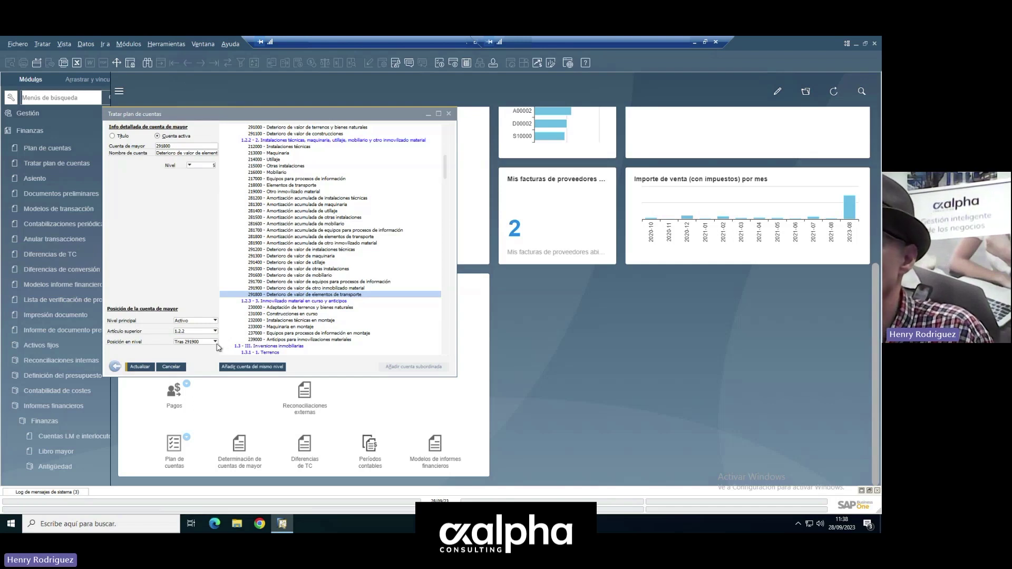
{"action": "left_click", "coordinate": [215, 347]}
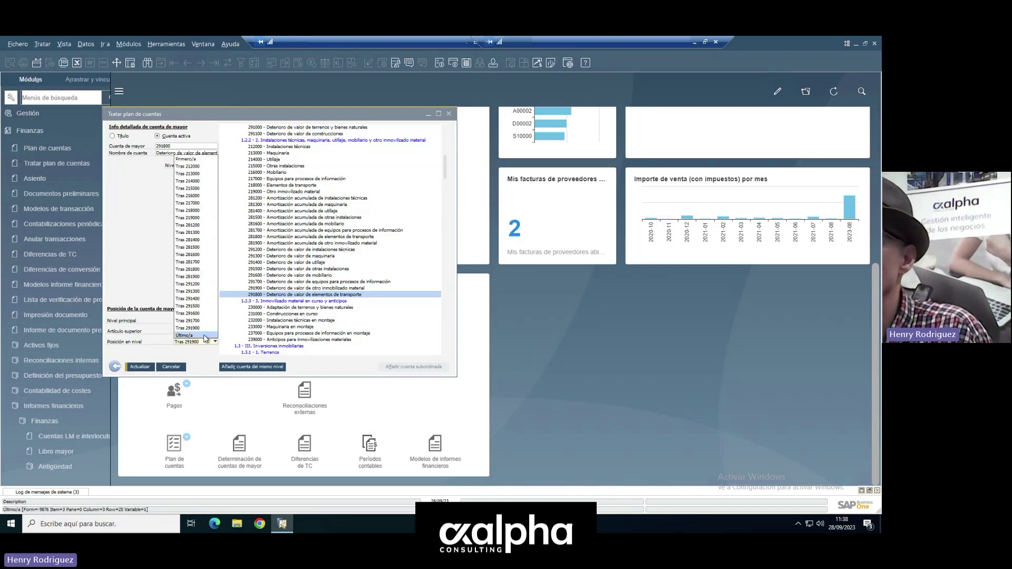
{"action": "left_click", "coordinate": [205, 339]}
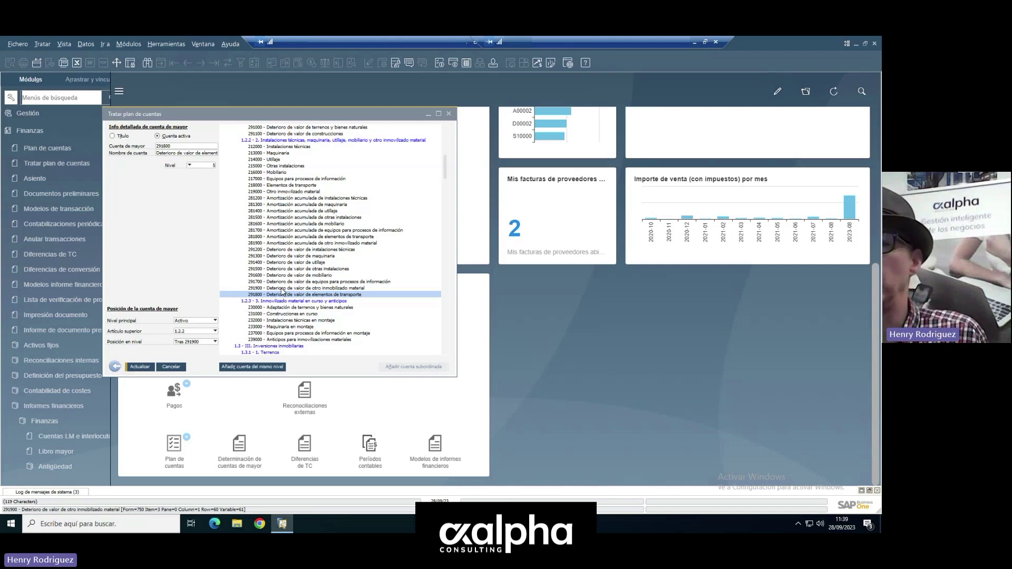
{"action": "left_click", "coordinate": [180, 372]}
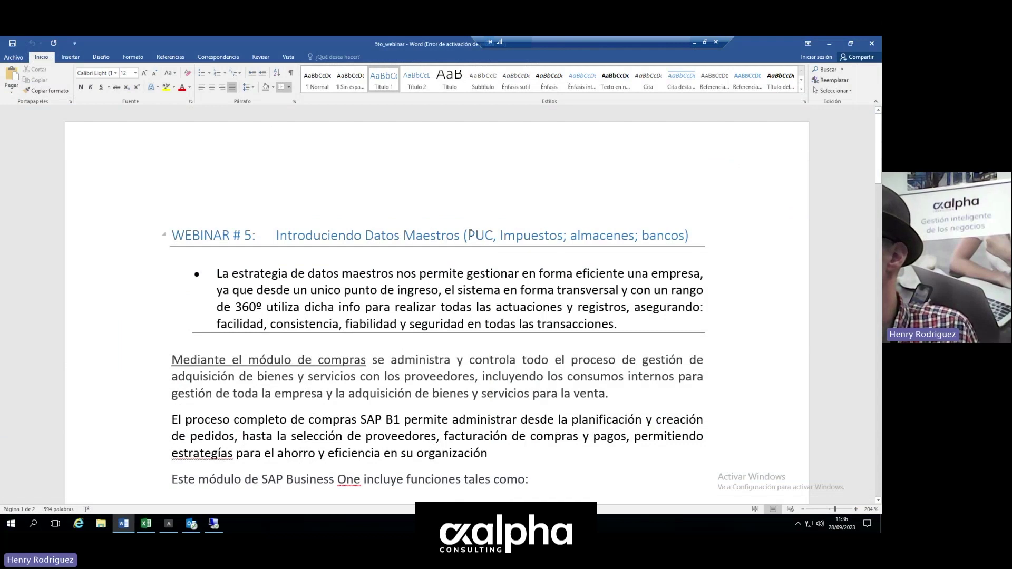
Highlight the topics "PUC, Impuestos; almacenes; bancos" in the title of the Word webinar document
{"action": "left_click_drag", "start_coordinate": [468, 235], "coordinate": [685, 236]}
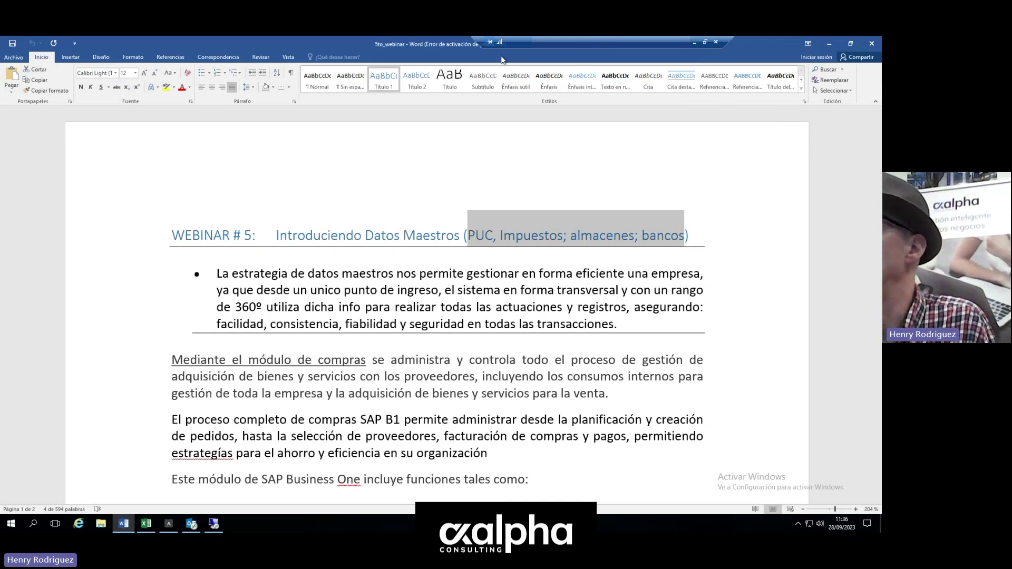
Switch from the Word document to the Plan_Webinarios_v001 workbook in the WEBINARS folder, keeping the already open copy
{"action": "left_click", "coordinate": [831, 44]}
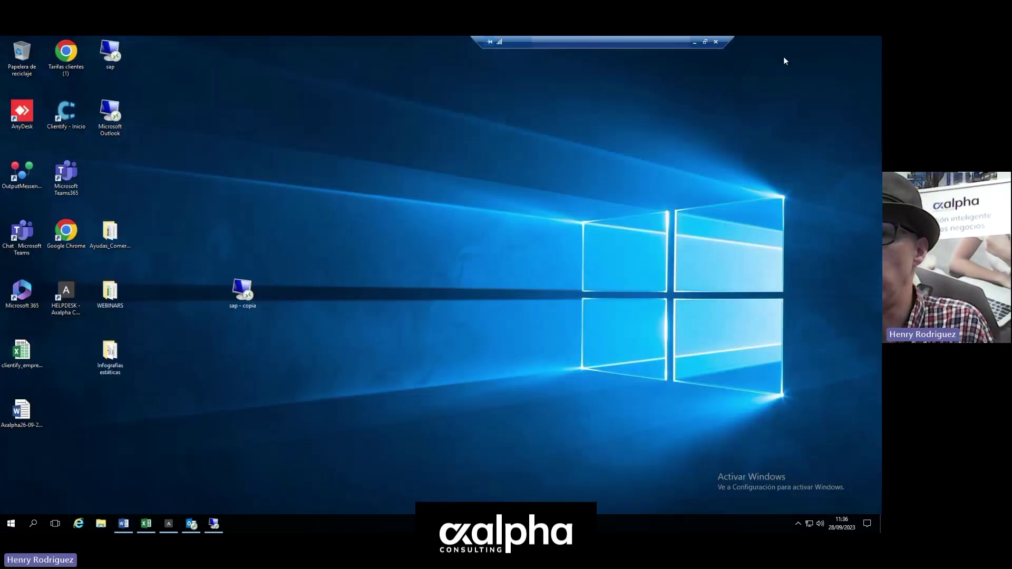
{"action": "double_click", "coordinate": [111, 295]}
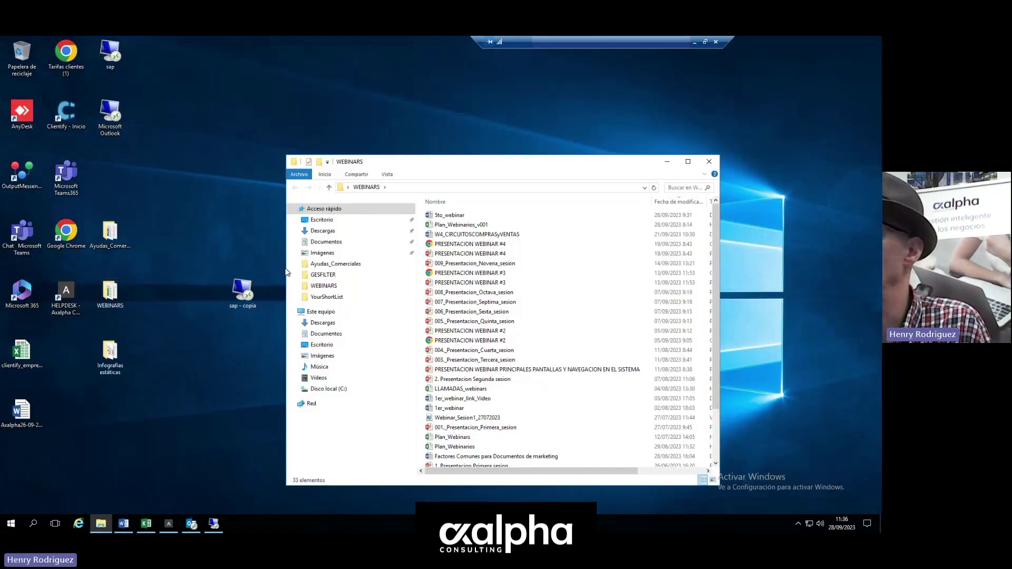
{"action": "double_click", "coordinate": [476, 226]}
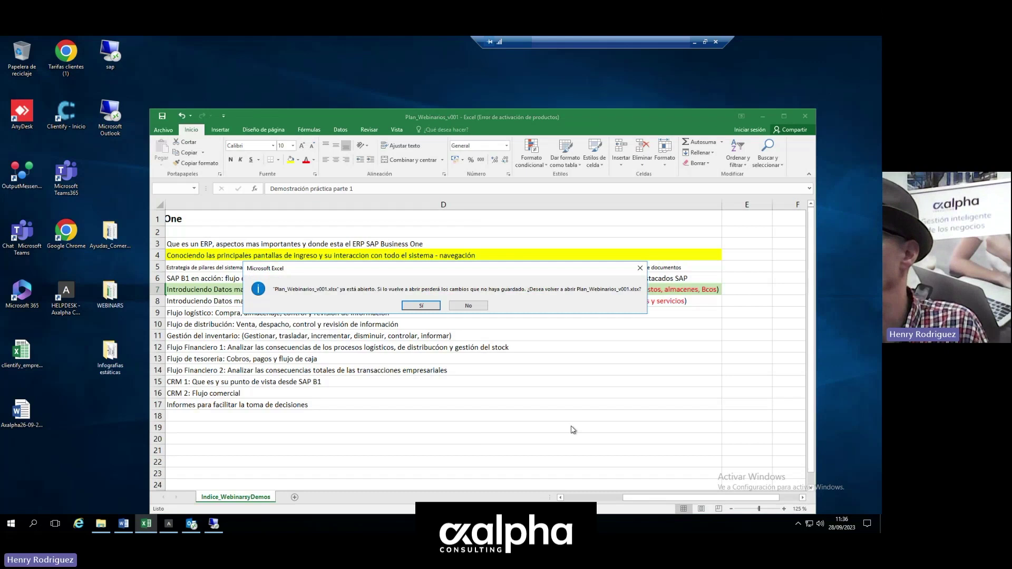
{"action": "left_click", "coordinate": [468, 306]}
Examine the dates and master data topics planned for Demostración práctica parte 1 and parte 2 in the webinar schedule
{"action": "left_click_drag", "start_coordinate": [635, 498], "coordinate": [531, 492]}
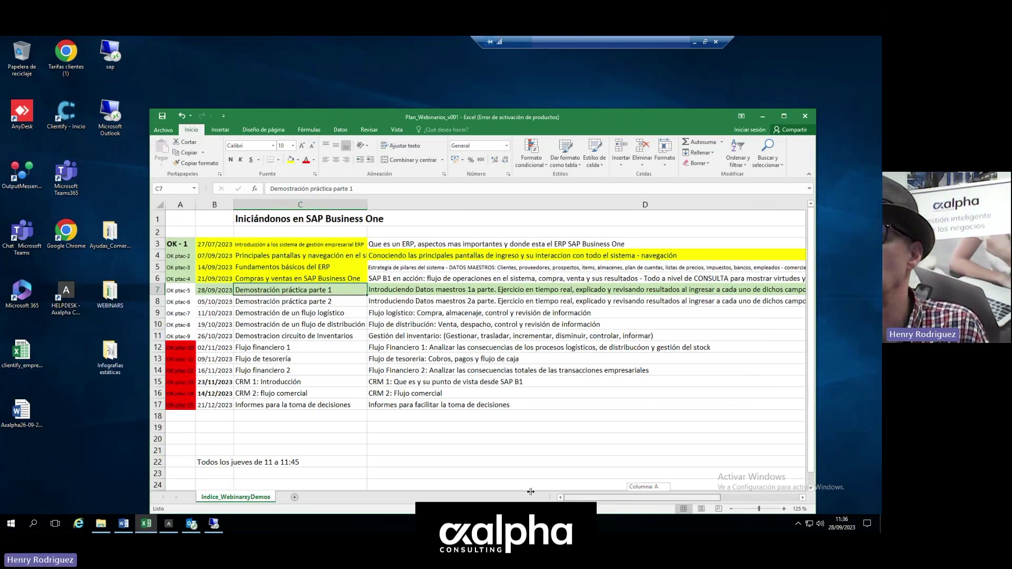
{"action": "left_click", "coordinate": [180, 290]}
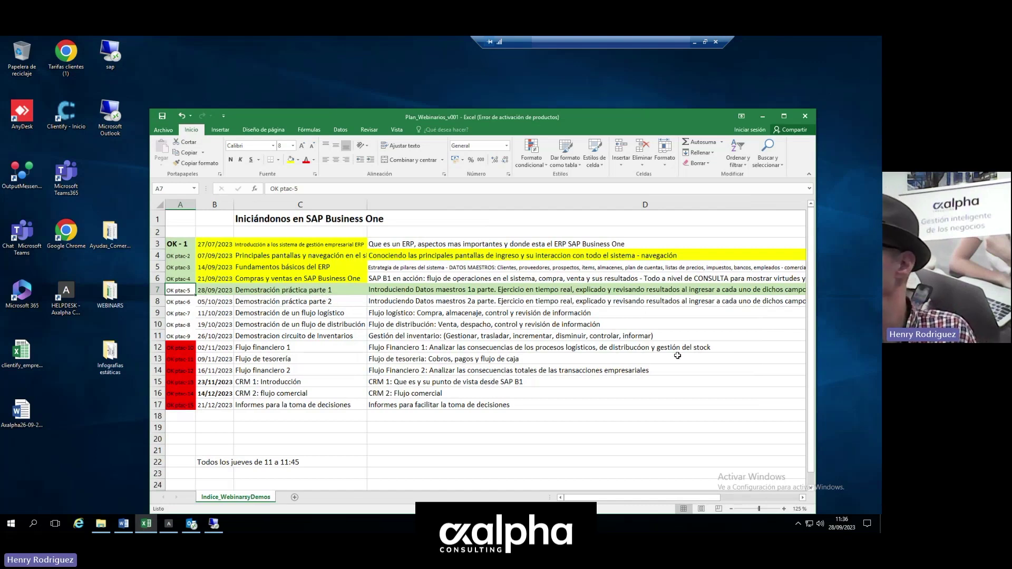
{"action": "left_click_drag", "start_coordinate": [709, 499], "coordinate": [767, 503]}
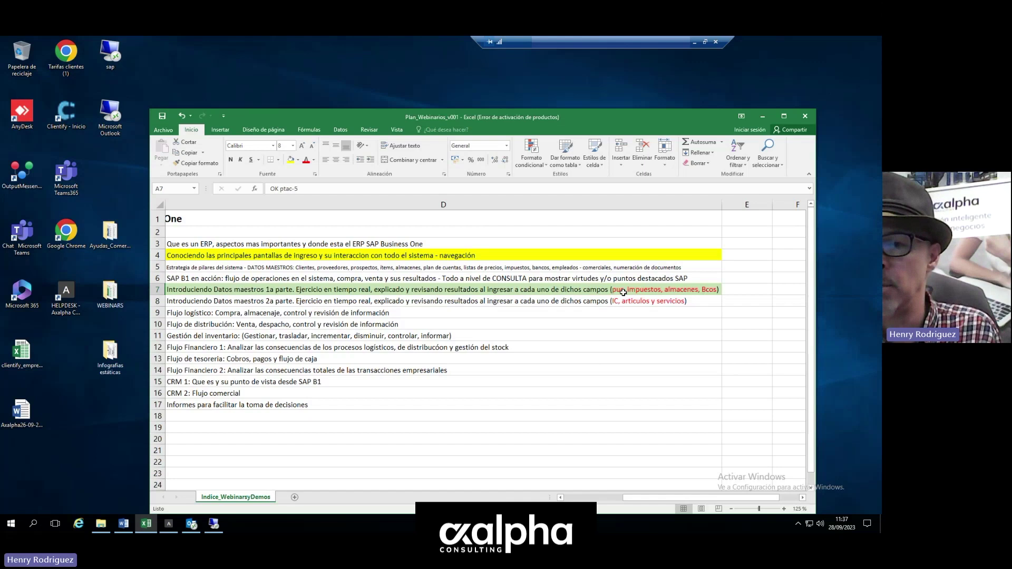
{"action": "left_click_drag", "start_coordinate": [670, 498], "coordinate": [608, 511]}
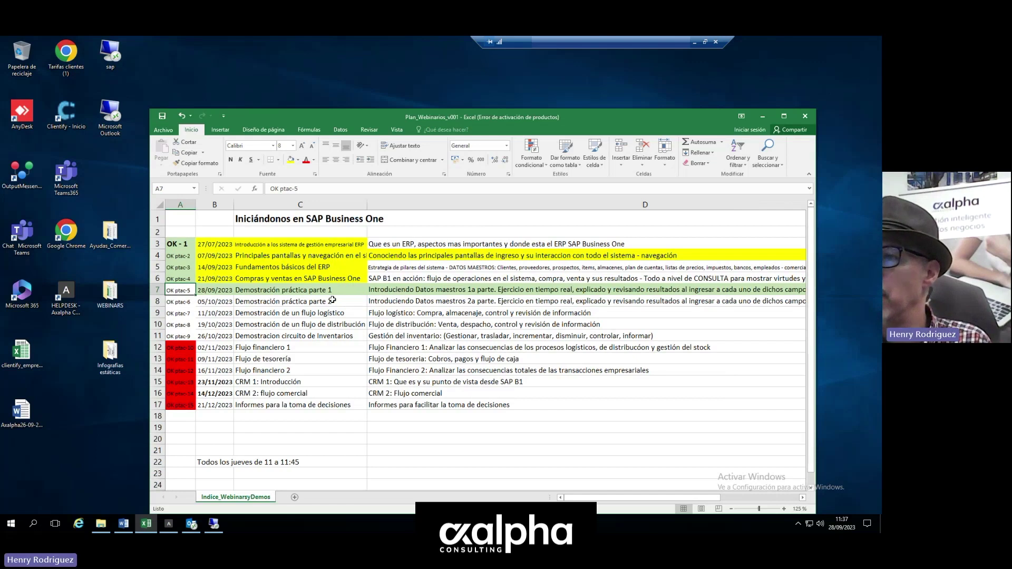
{"action": "left_click", "coordinate": [425, 301]}
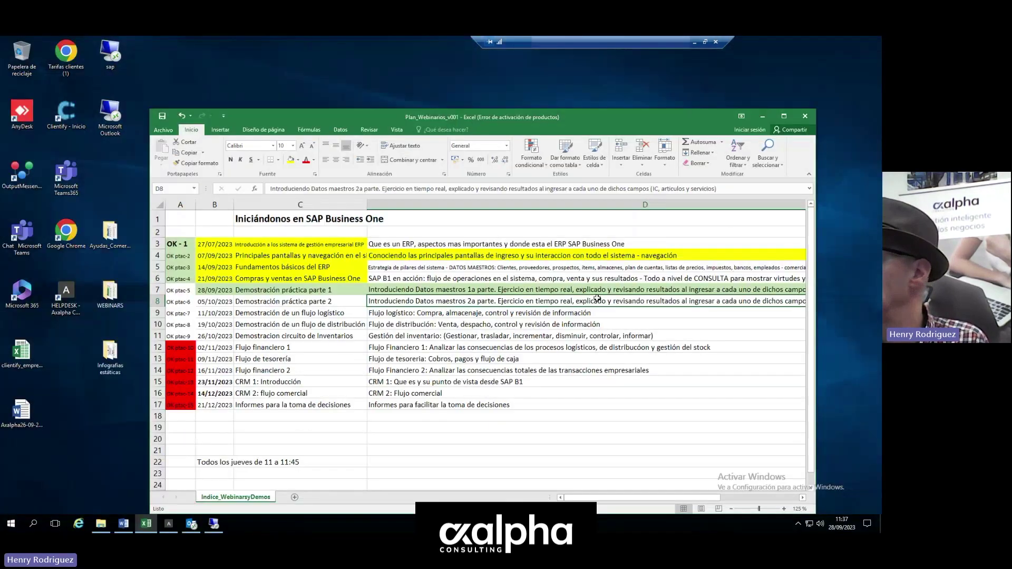
{"action": "left_click_drag", "start_coordinate": [718, 497], "coordinate": [759, 497]}
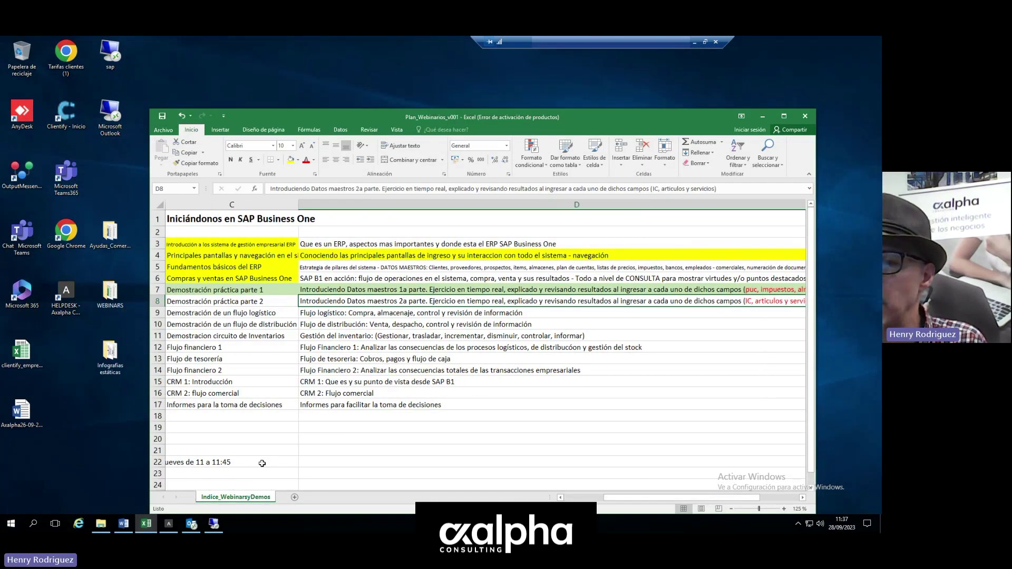
Switch to SAP Business One and open the Grupos impositivos definition from the Finanzas tax settings, maximizing its window
{"action": "left_click", "coordinate": [208, 526]}
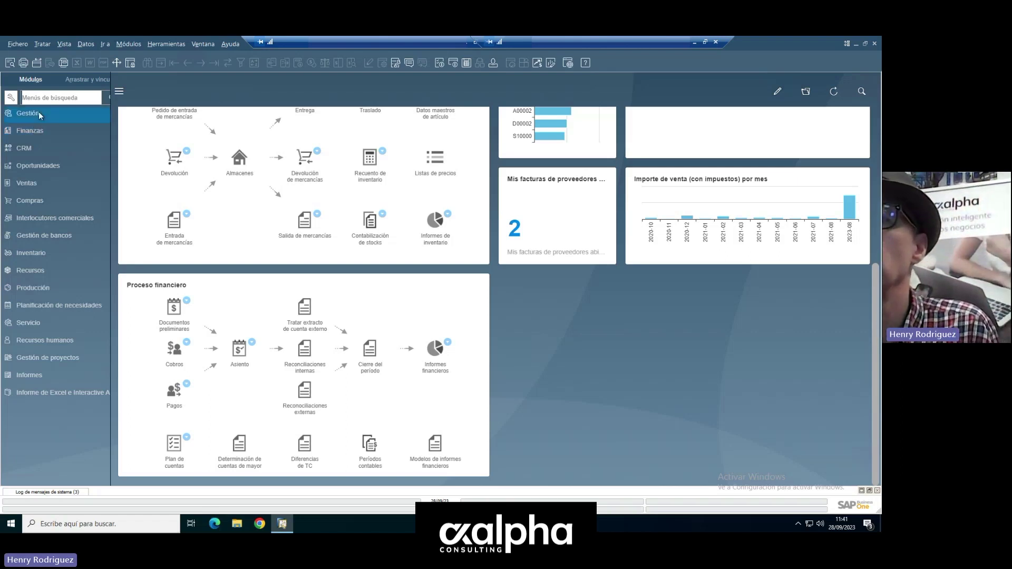
{"action": "left_click", "coordinate": [39, 112]}
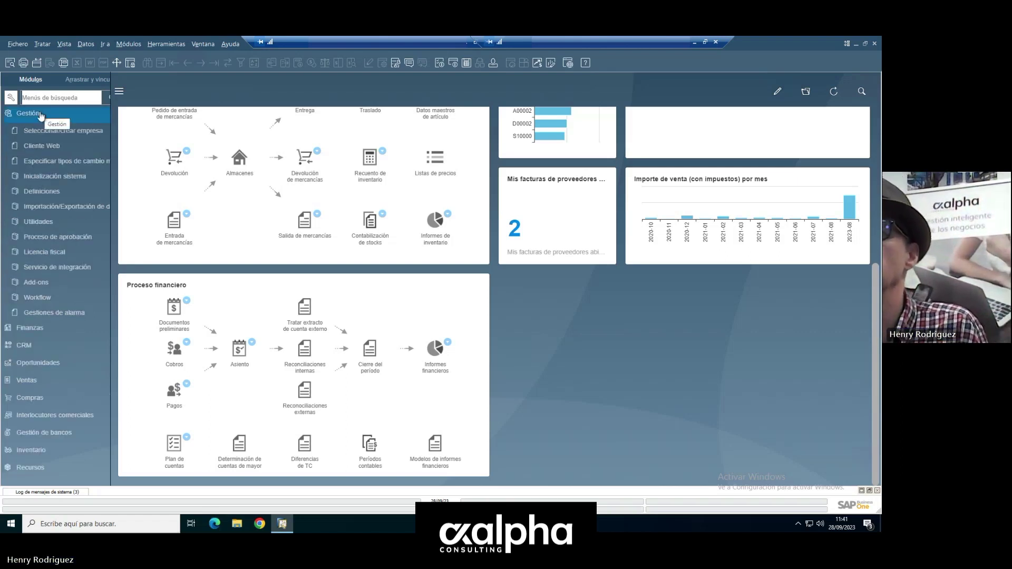
{"action": "left_click", "coordinate": [50, 191]}
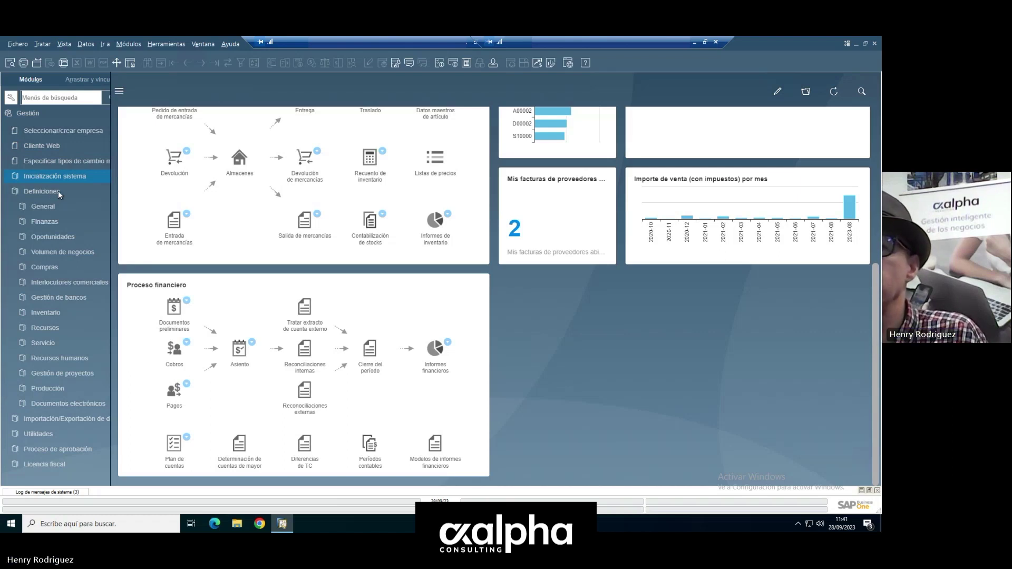
{"action": "left_click", "coordinate": [51, 223]}
{"action": "left_click", "coordinate": [51, 223]}
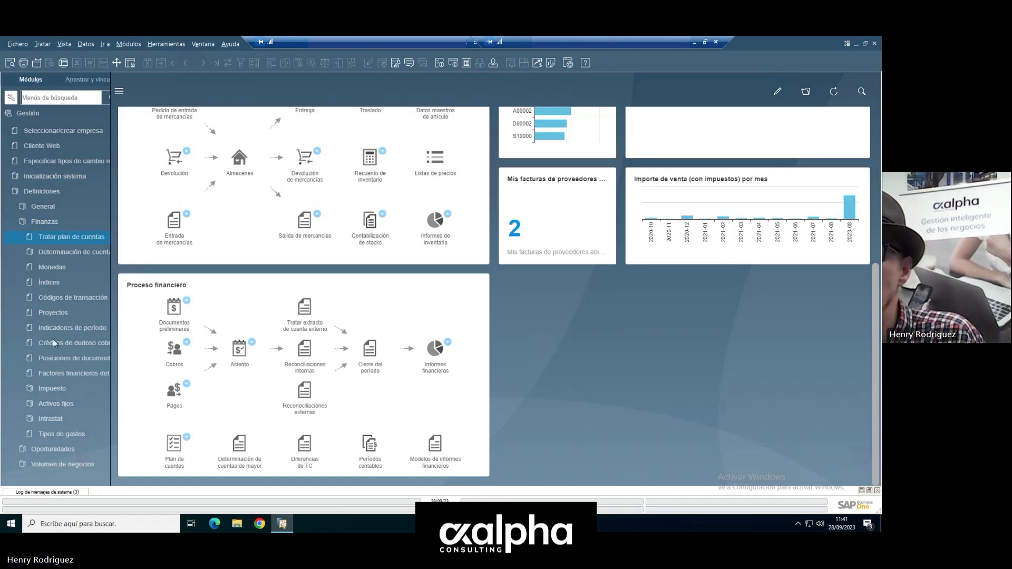
{"action": "left_click", "coordinate": [52, 389]}
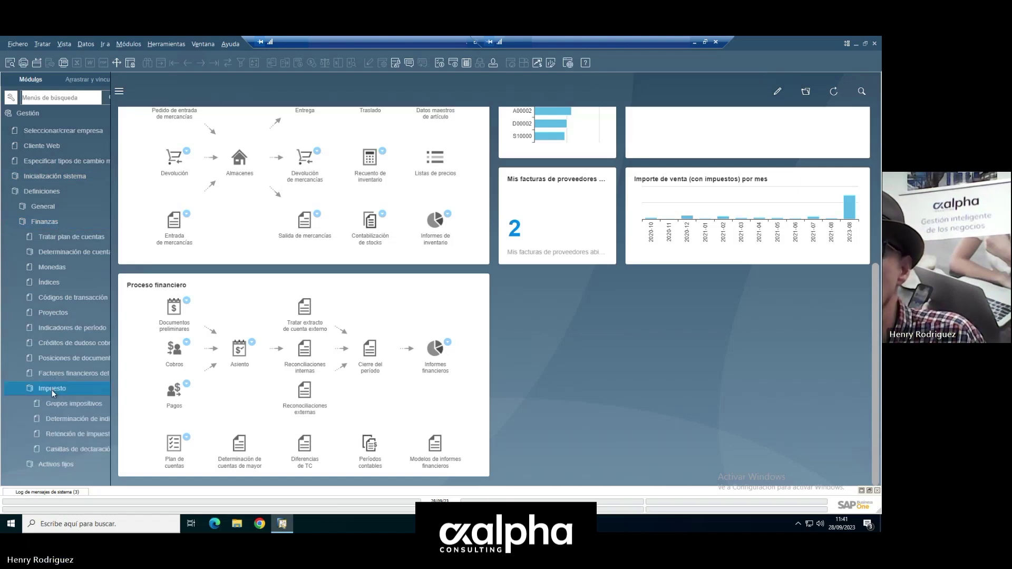
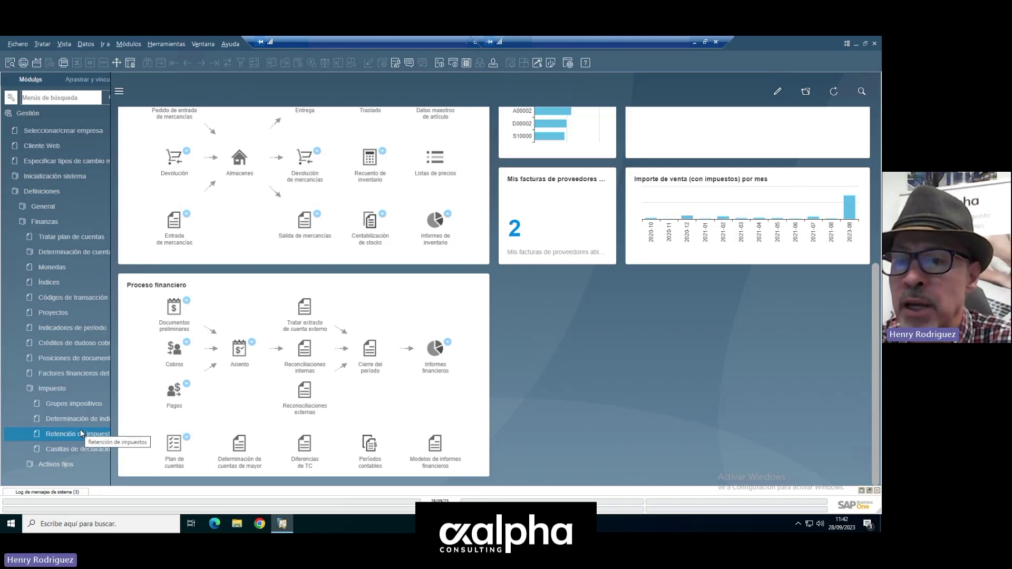
{"action": "left_click", "coordinate": [92, 403]}
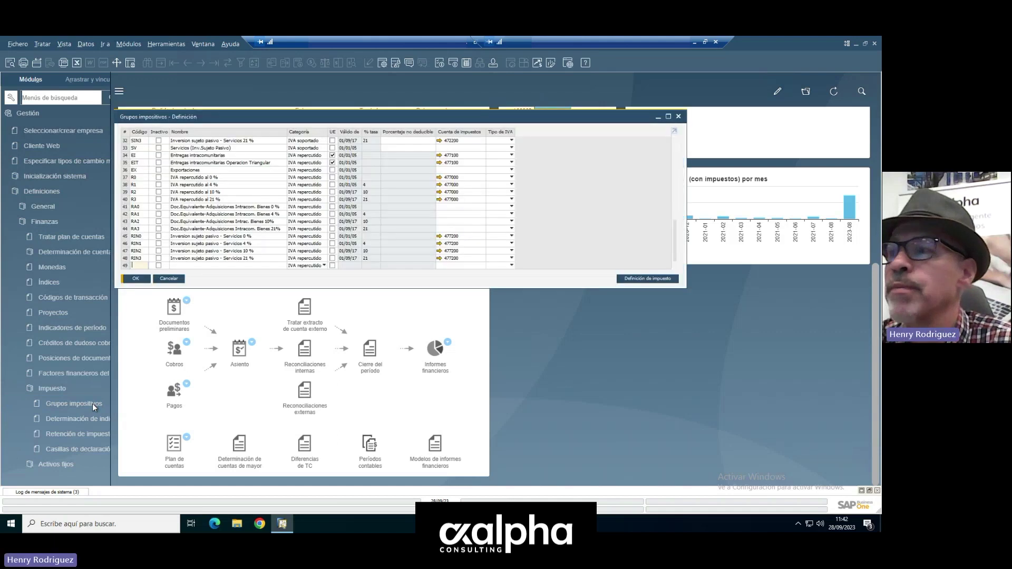
{"action": "left_click", "coordinate": [669, 117]}
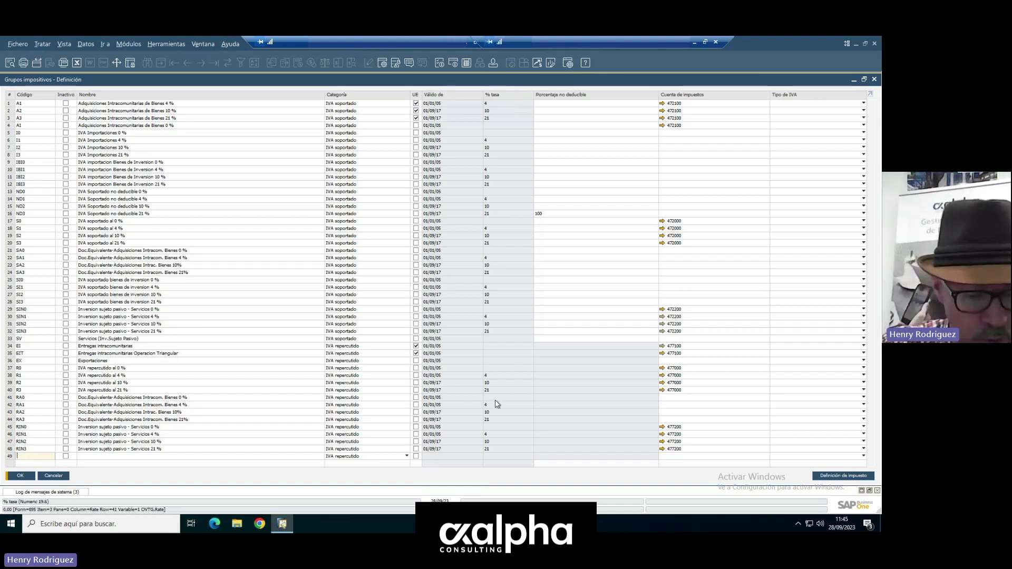
Enter a new tax group in the empty row with code RIN4, name "ejemplo" and category IVA repercutido
{"action": "type", "text": "RI"}
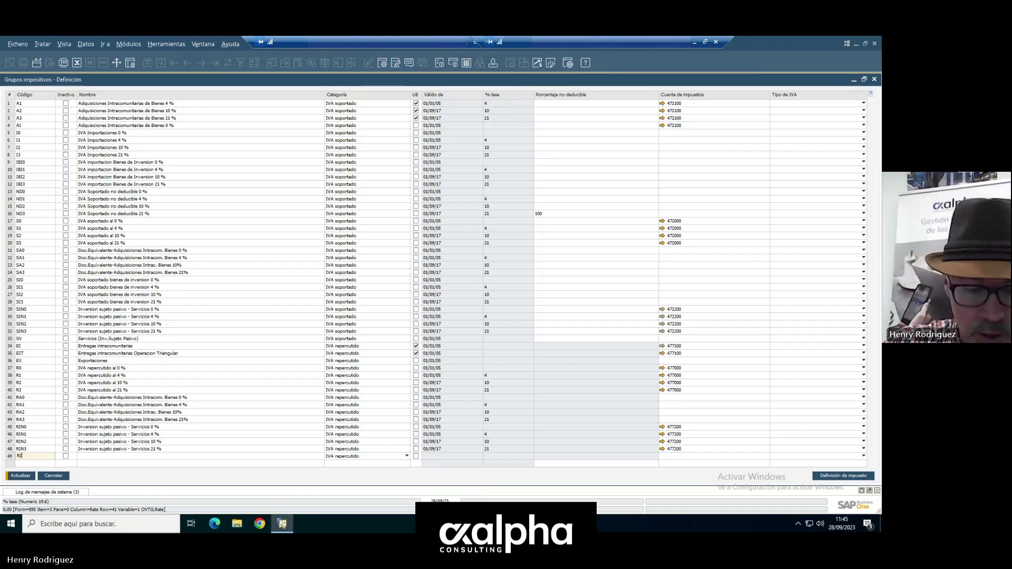
{"action": "type", "text": "N4"}
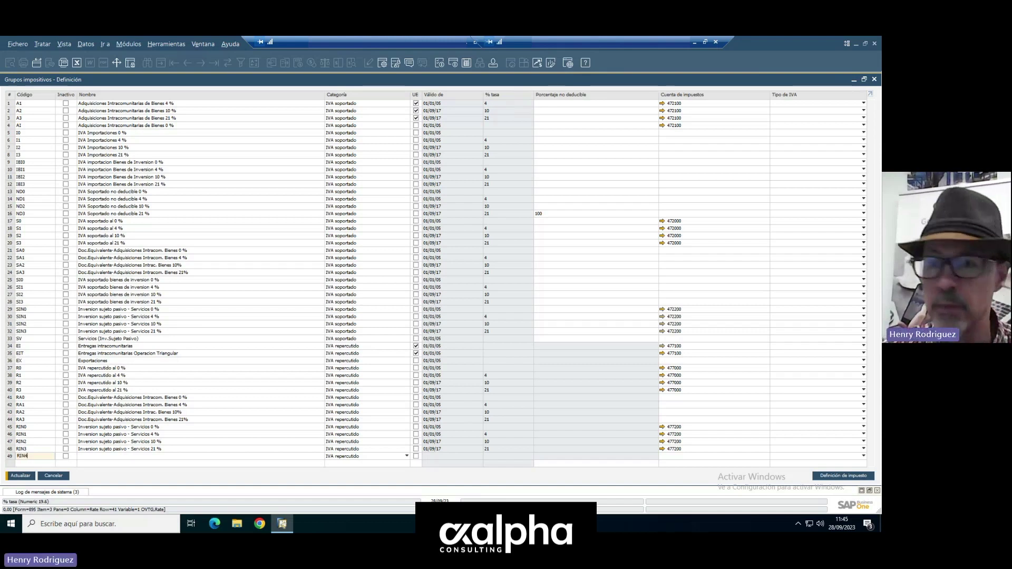
{"action": "key", "text": "Tab"}
{"action": "key", "text": "Tab"}
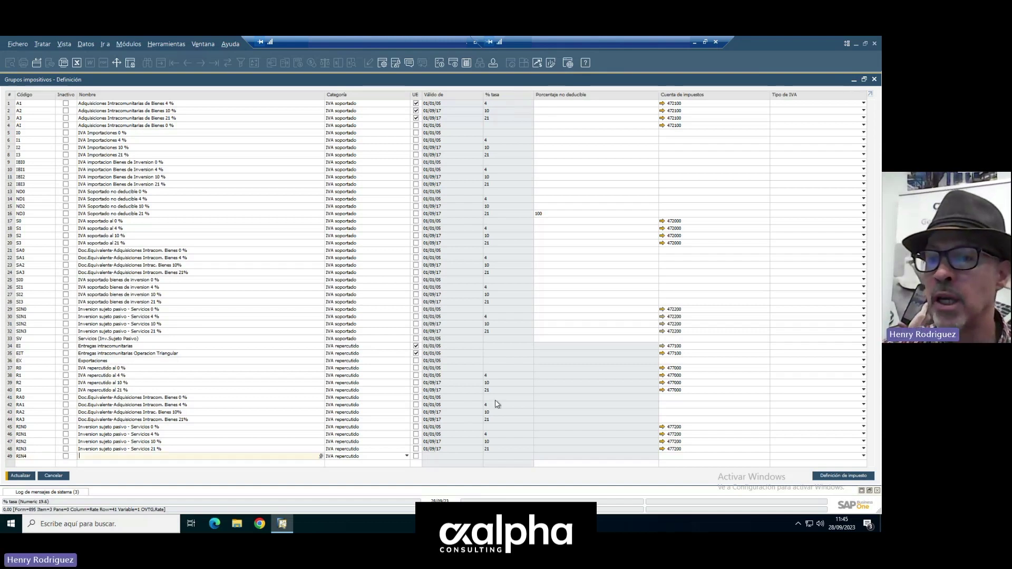
{"action": "type", "text": "eje"}
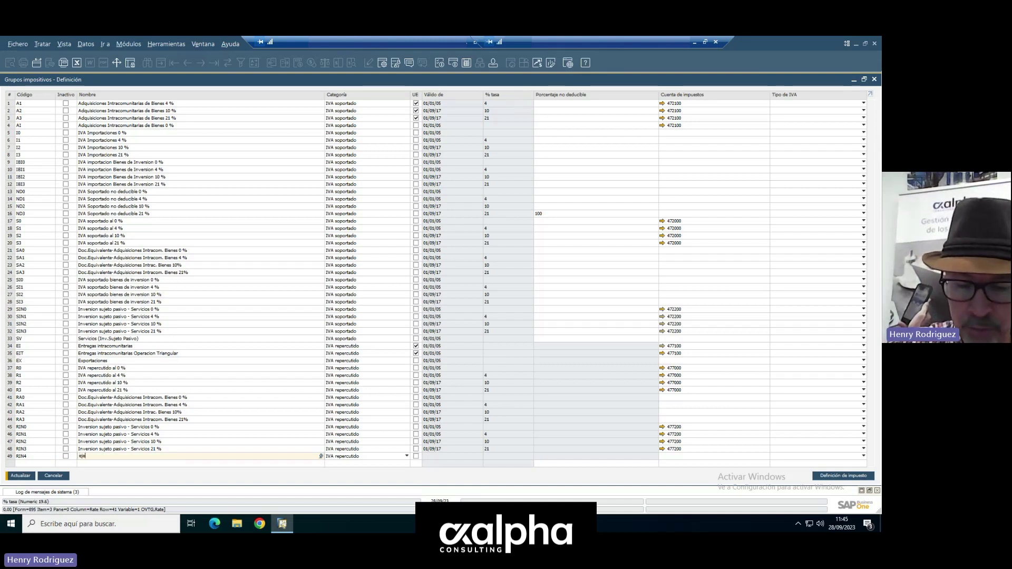
{"action": "type", "text": "mplo"}
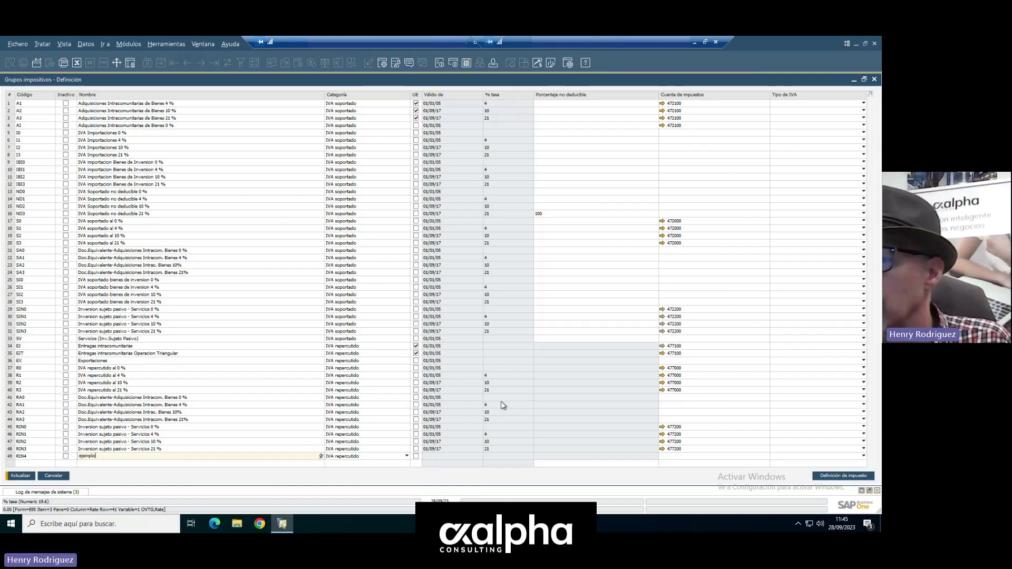
{"action": "left_click", "coordinate": [406, 457]}
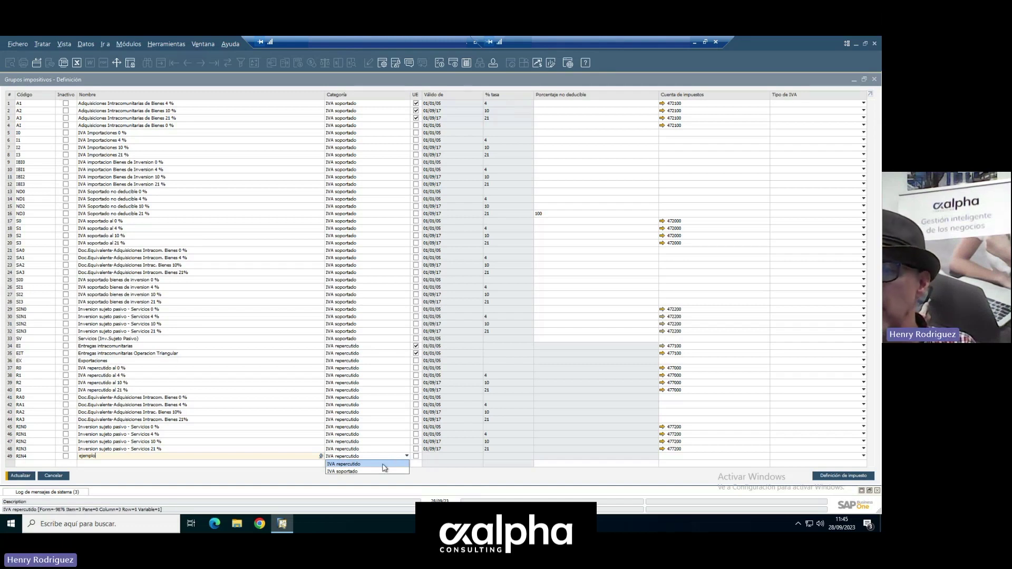
{"action": "left_click", "coordinate": [384, 465]}
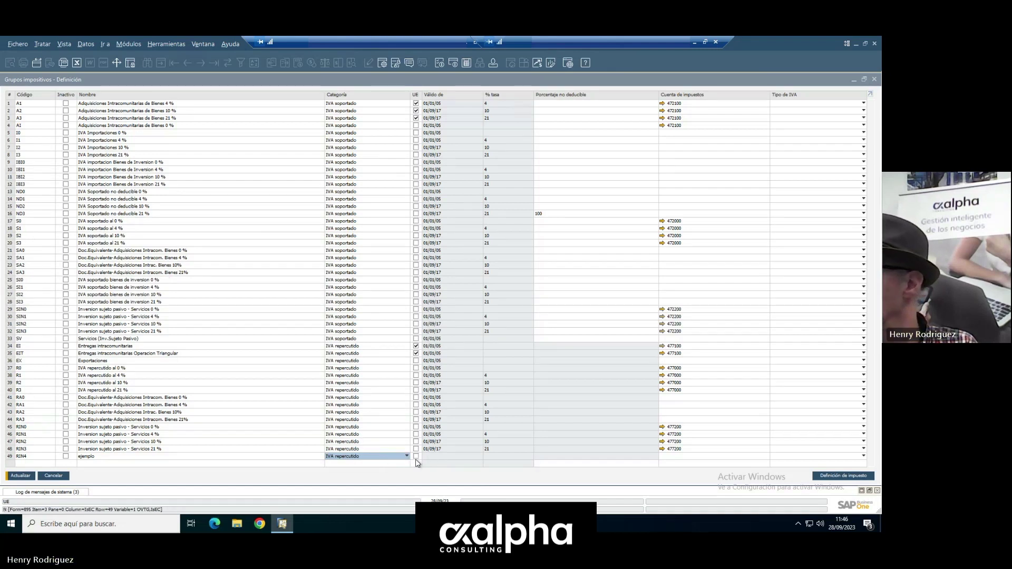
Set the start of validity in the tax definition of group RIN4 to 28/09/23
{"action": "left_click", "coordinate": [864, 481]}
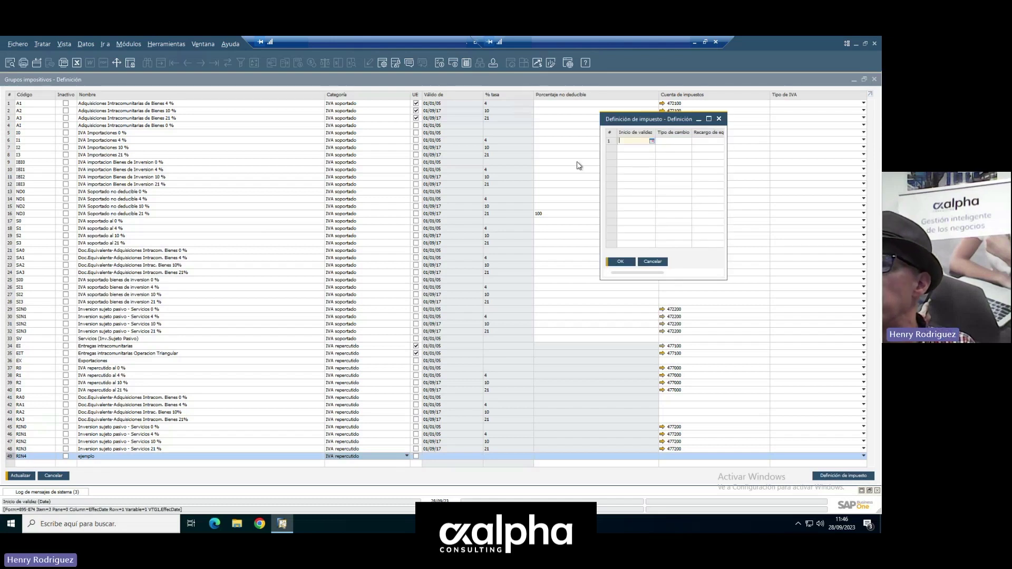
{"action": "left_click", "coordinate": [653, 141]}
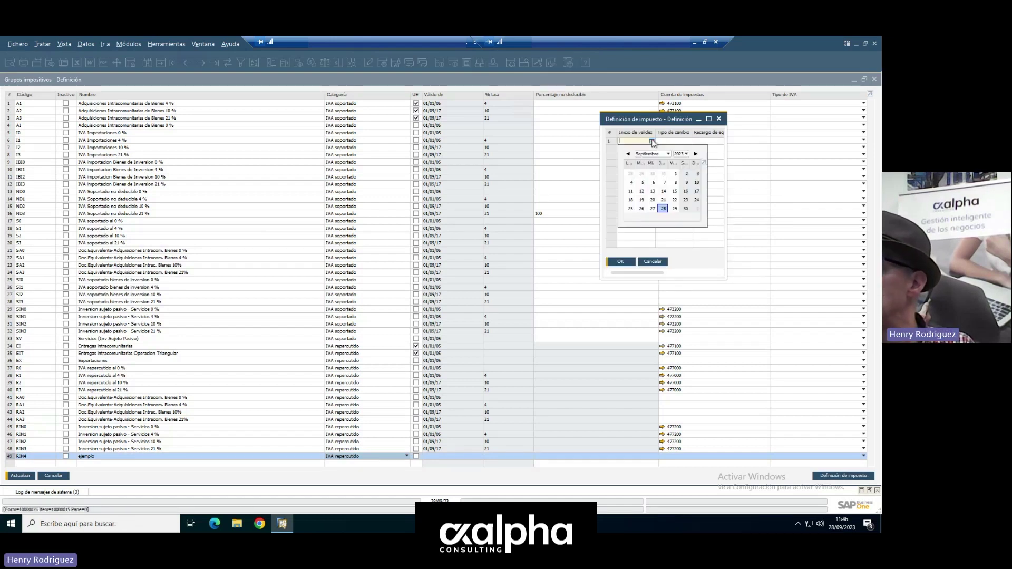
{"action": "left_click", "coordinate": [664, 209]}
{"action": "left_click", "coordinate": [624, 263]}
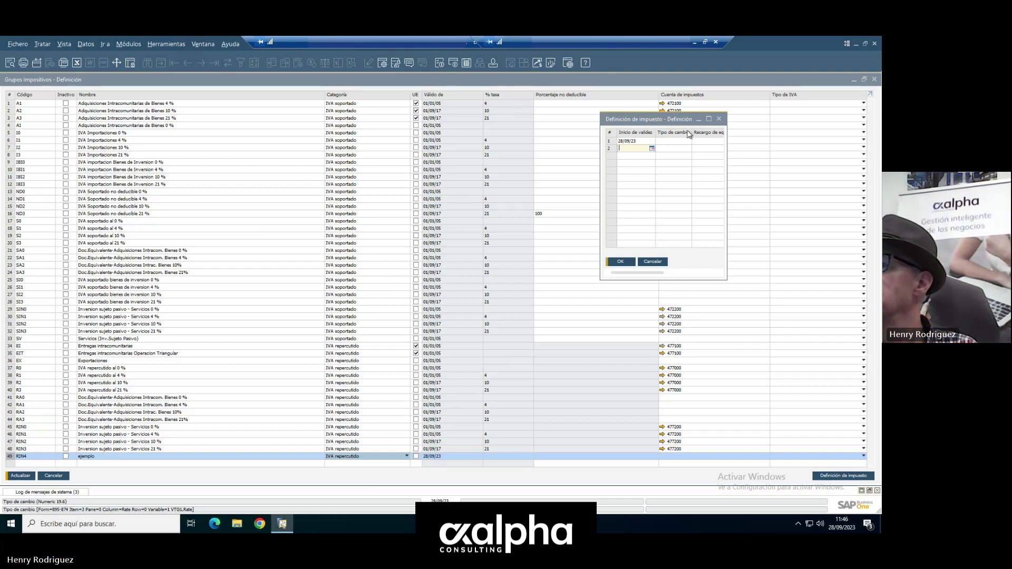
{"action": "left_click", "coordinate": [620, 263]}
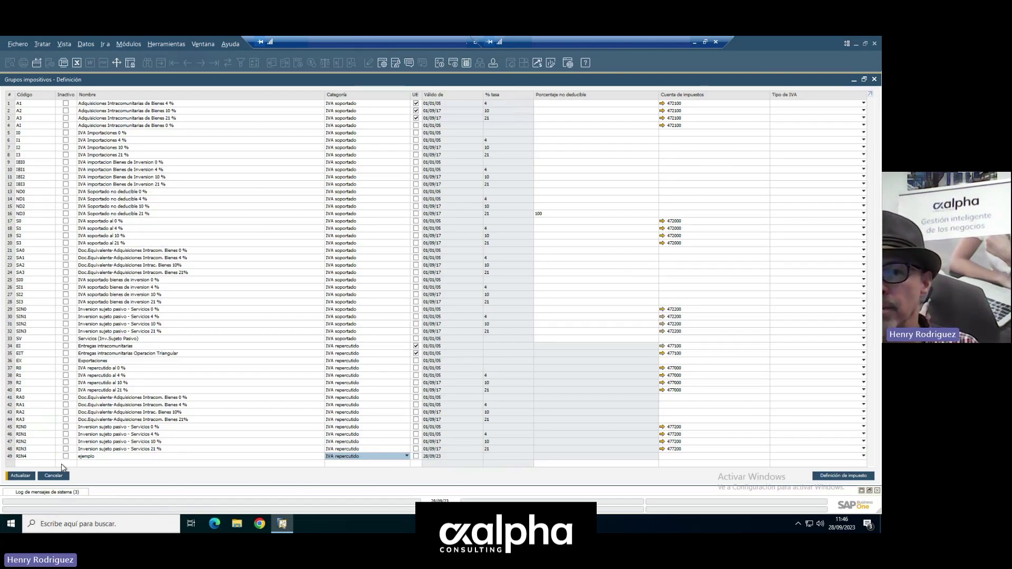
Set the Tipo de cambio to 5 in RIN4's tax definition, update it, and widen the window to show all columns
{"action": "double_click", "coordinate": [10, 458]}
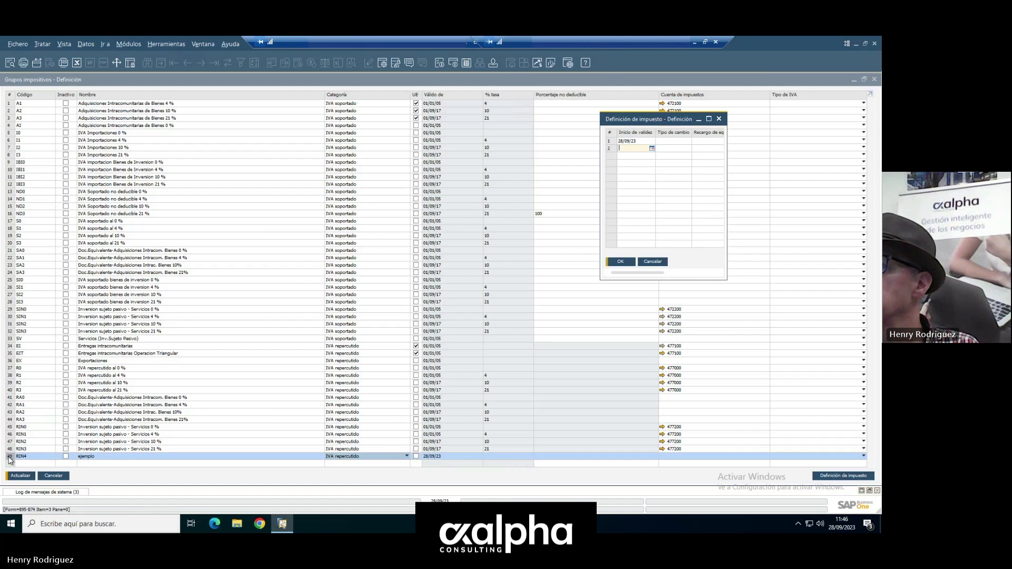
{"action": "mouse_move", "coordinate": [652, 274]}
{"action": "left_mouse_down"}
{"action": "mouse_move", "coordinate": [711, 274]}
{"action": "mouse_move", "coordinate": [654, 278]}
{"action": "left_mouse_up"}
{"action": "left_click", "coordinate": [675, 140]}
{"action": "type", "text": "5"}
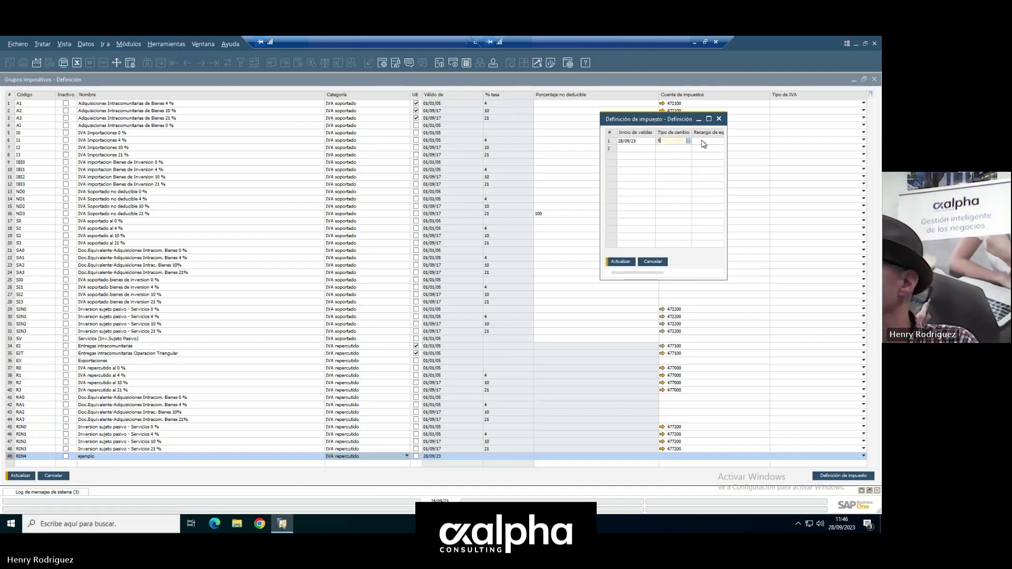
{"action": "left_click", "coordinate": [619, 262]}
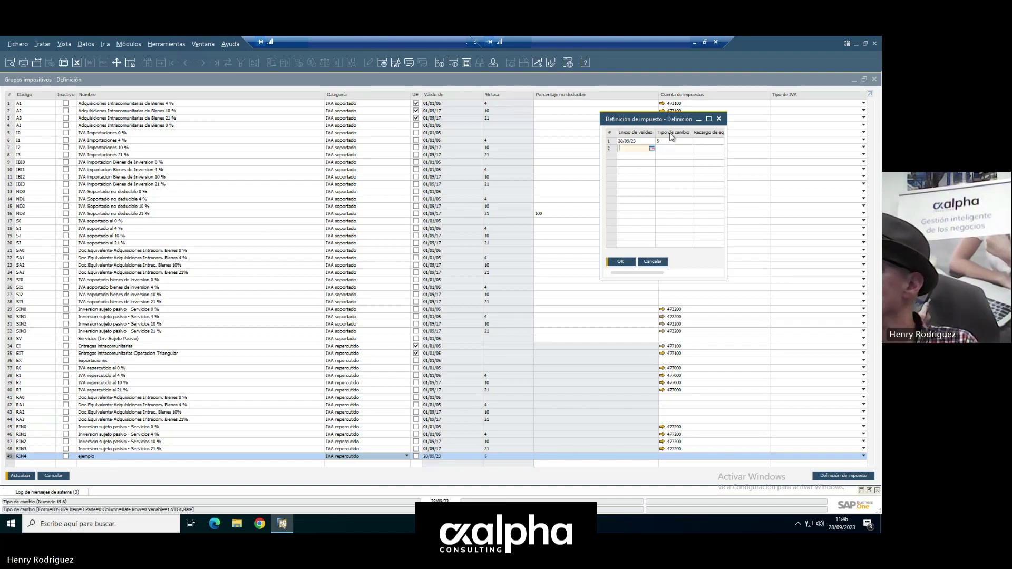
{"action": "left_click_drag", "start_coordinate": [729, 134], "coordinate": [781, 136]}
{"action": "left_click_drag", "start_coordinate": [601, 180], "coordinate": [538, 184]}
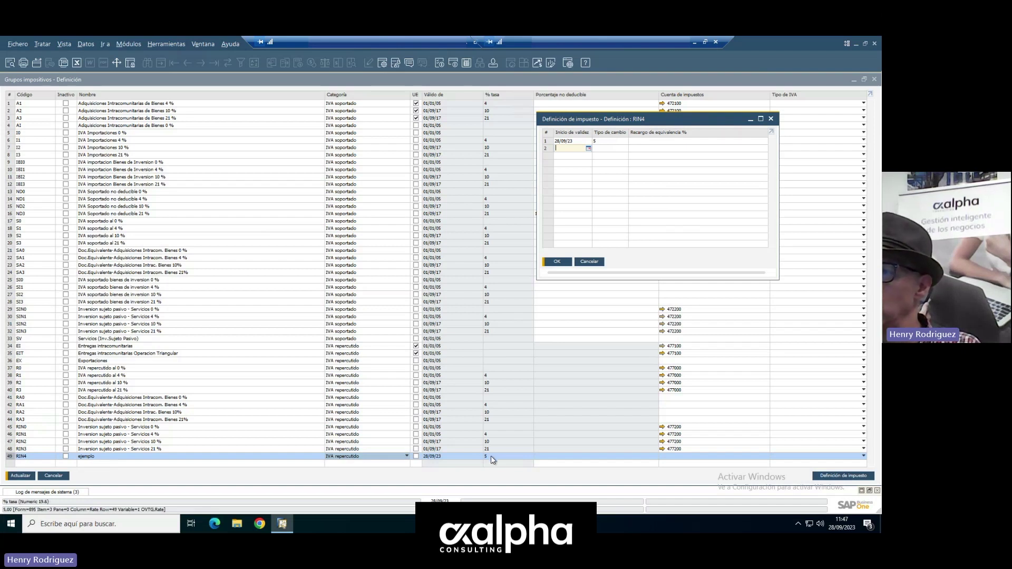
Change the start of validity in RIN4's tax definition to 02/10/23 and update the definition
{"action": "left_click", "coordinate": [575, 141]}
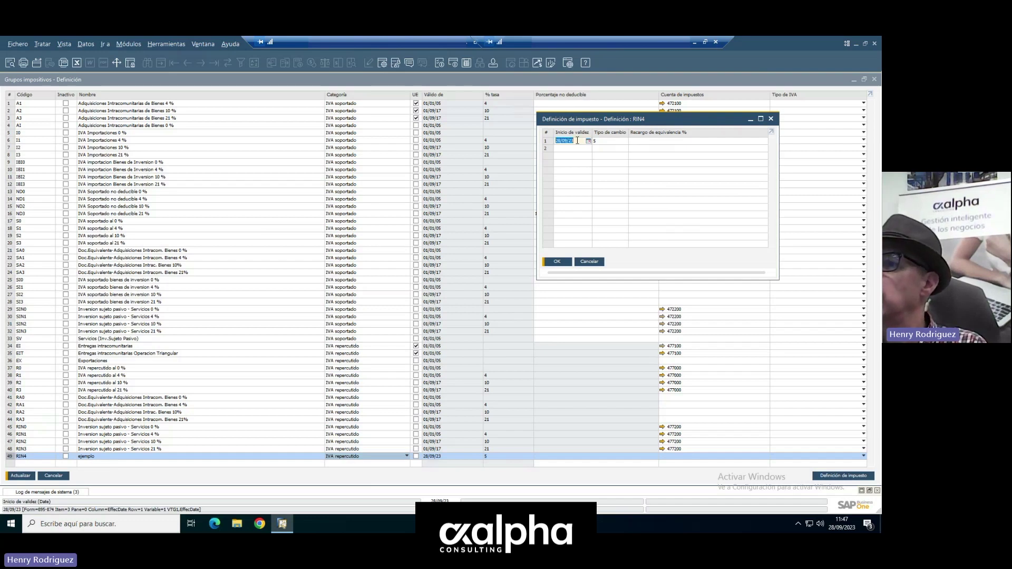
{"action": "left_click", "coordinate": [589, 141]}
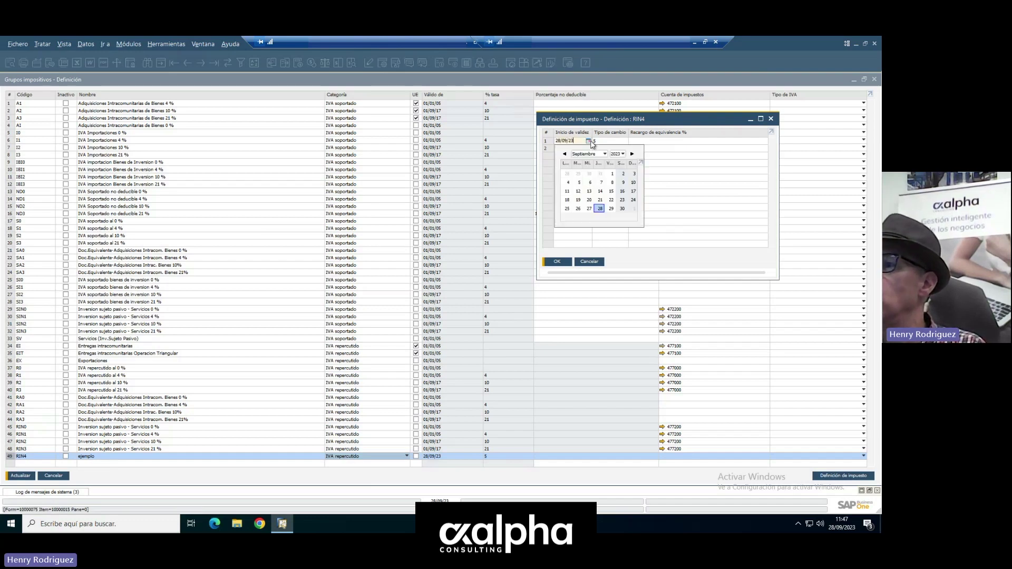
{"action": "left_click", "coordinate": [633, 155]}
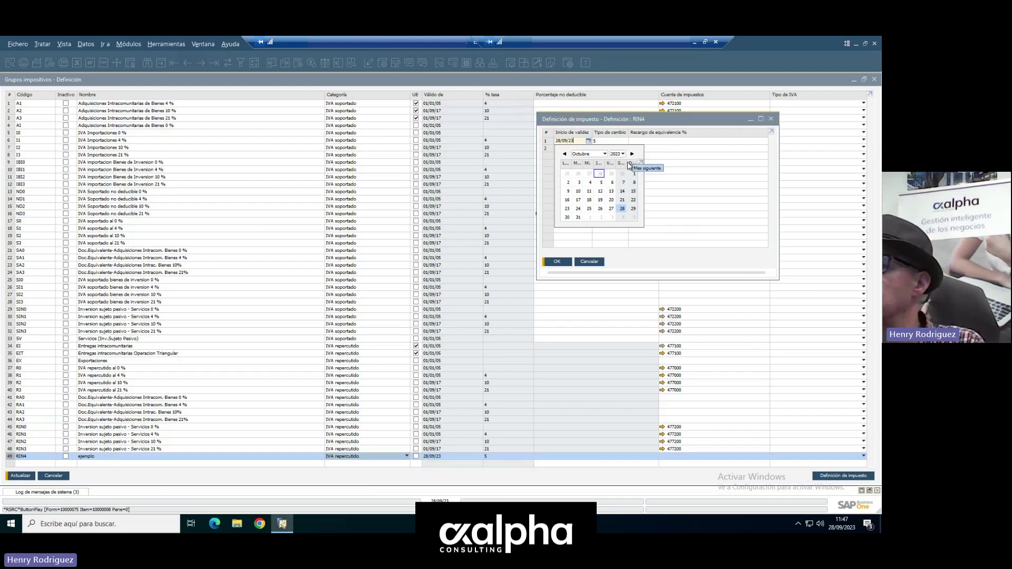
{"action": "left_click", "coordinate": [569, 183]}
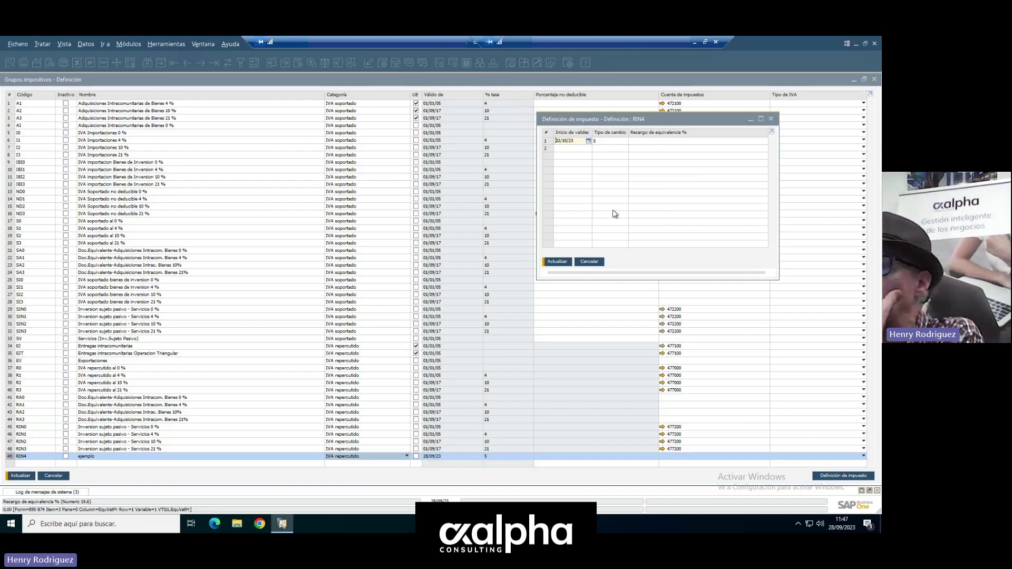
{"action": "left_click", "coordinate": [561, 262]}
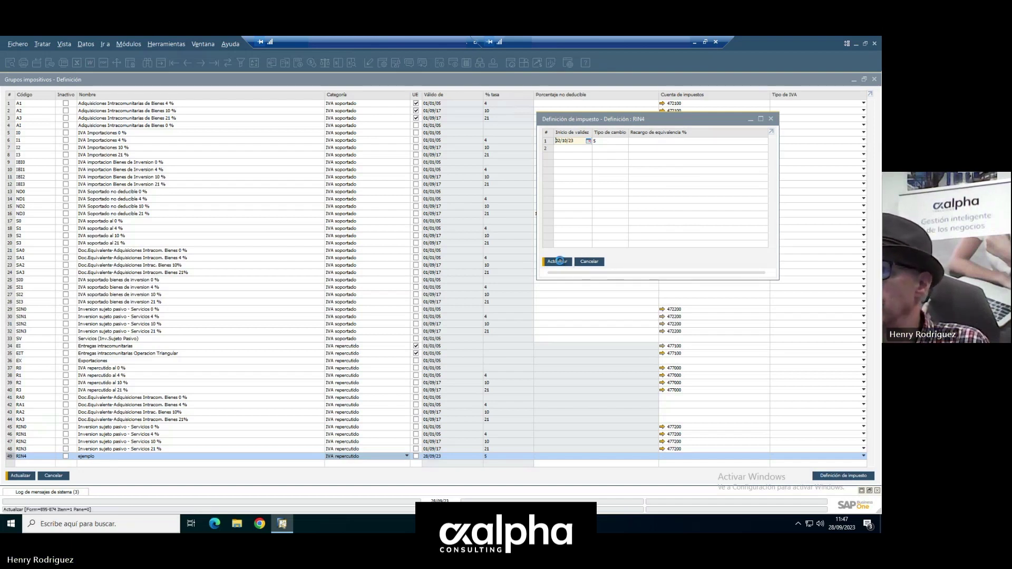
{"action": "left_click", "coordinate": [561, 263]}
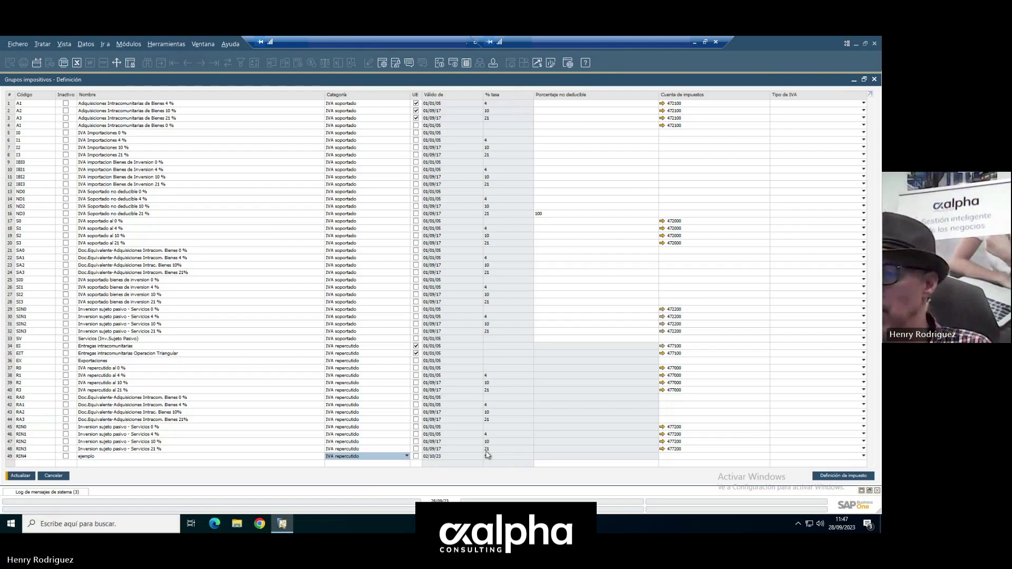
Assign ledger account 477000 (Hacienda Pública, IVA repercutido) as RIN4's tax account, save the group, and close the tax groups definition
{"action": "left_click", "coordinate": [682, 456]}
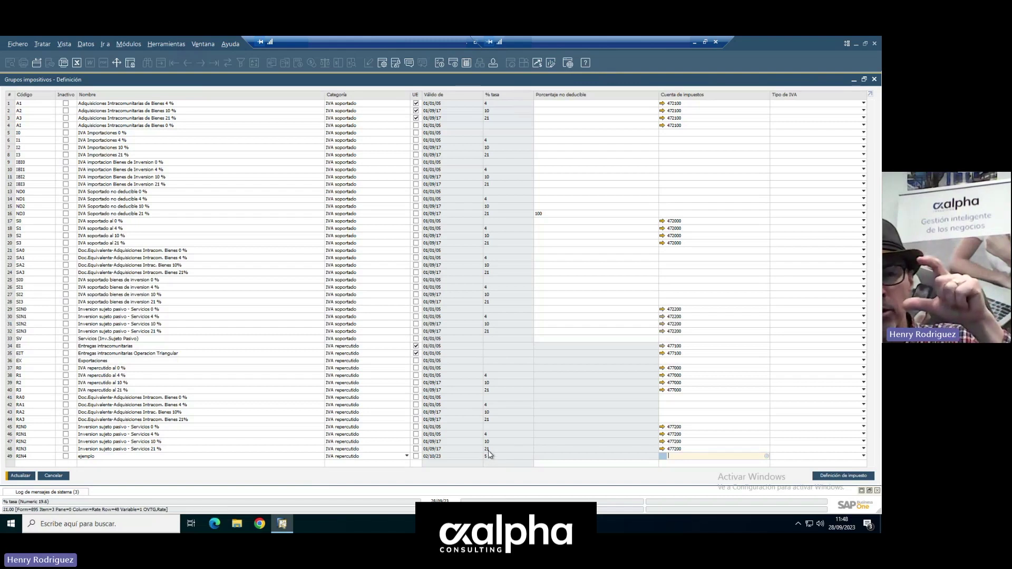
{"action": "left_click", "coordinate": [767, 457]}
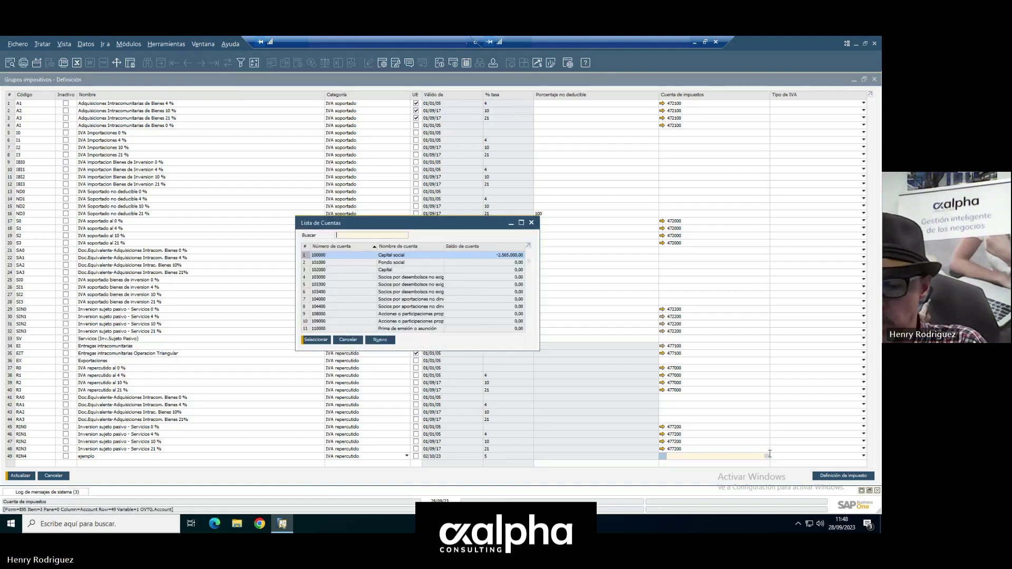
{"action": "type", "text": "477"}
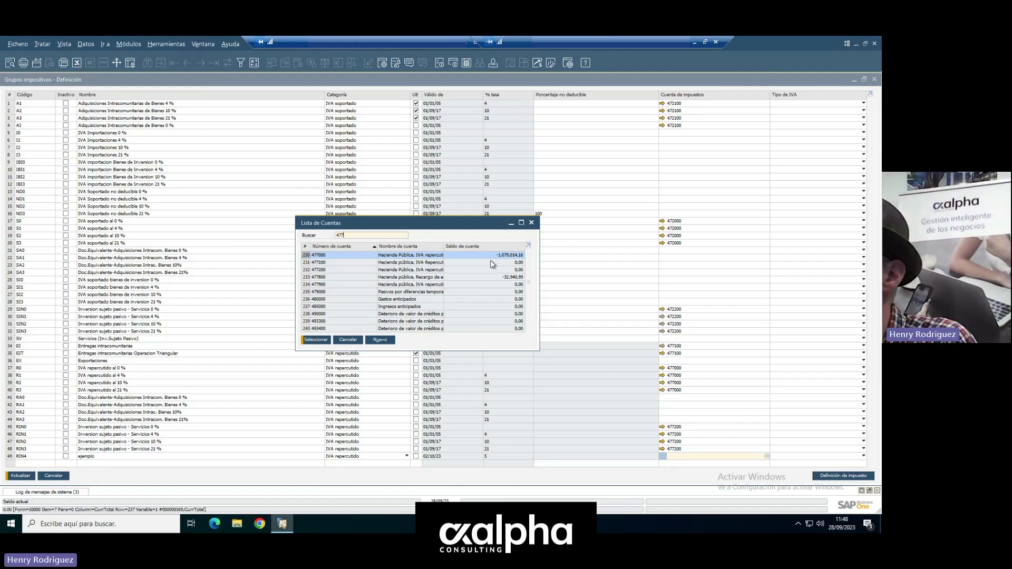
{"action": "left_click", "coordinate": [522, 224]}
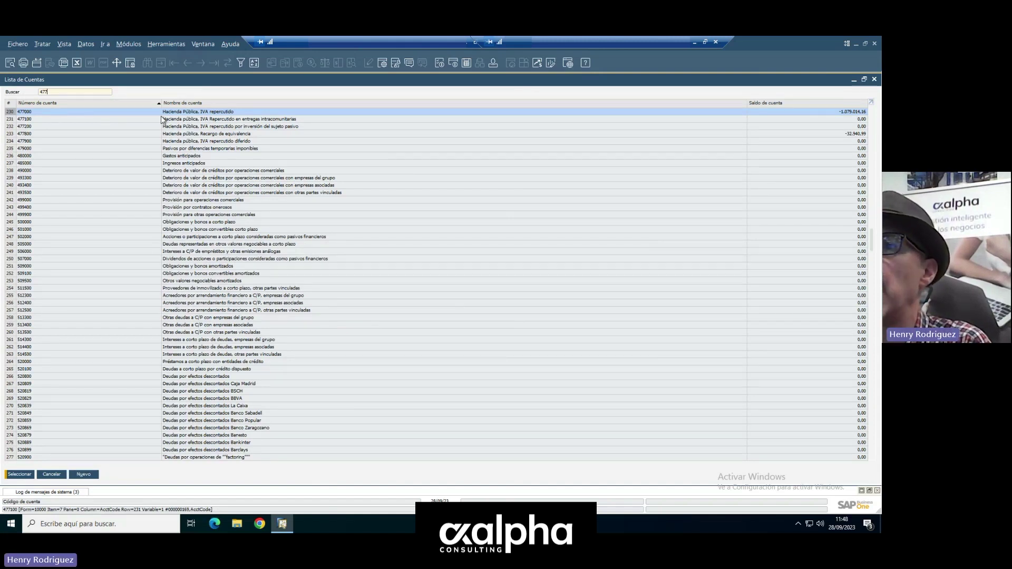
{"action": "double_click", "coordinate": [225, 113]}
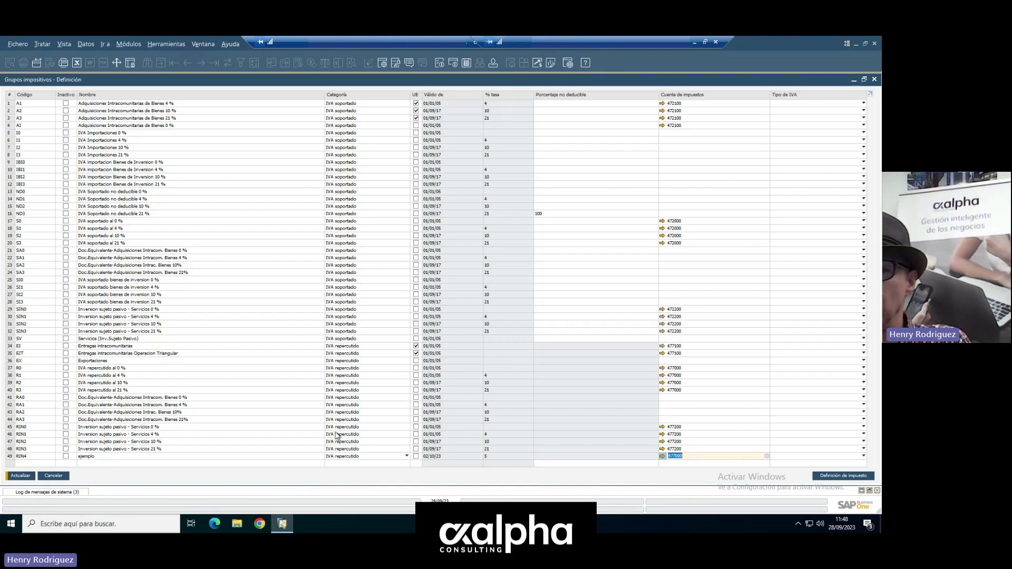
{"action": "left_click", "coordinate": [22, 476]}
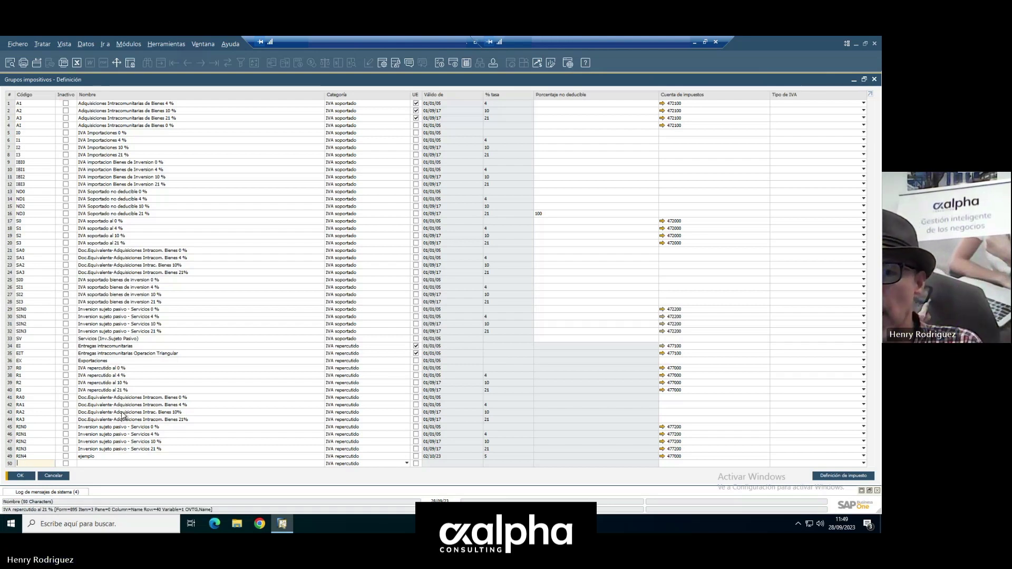
{"action": "left_click", "coordinate": [55, 477]}
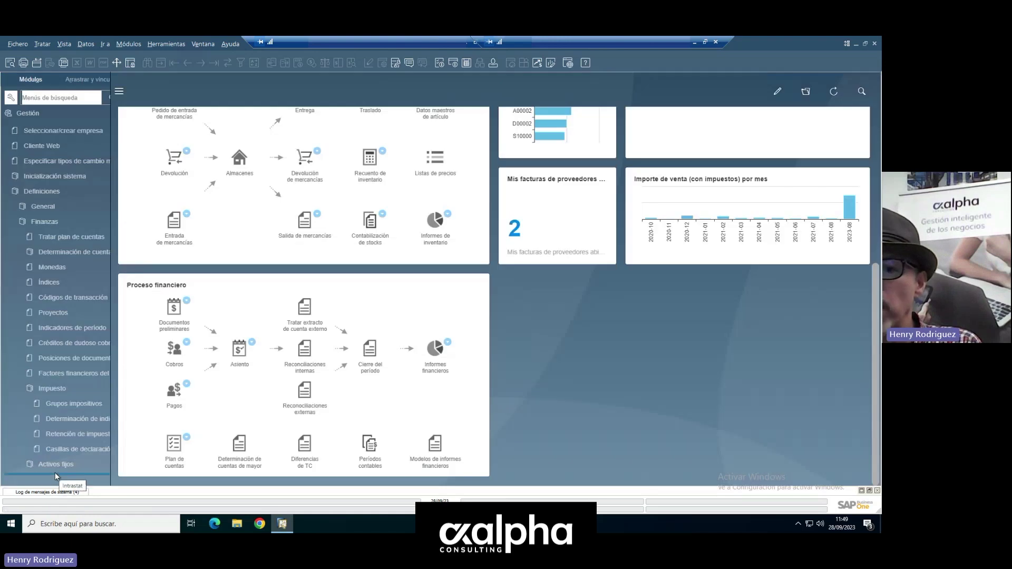
Open the Indicadores de retención definition from the Finanzas tax settings, maximize it, and check the category options of indicator E00
{"action": "left_click", "coordinate": [71, 433]}
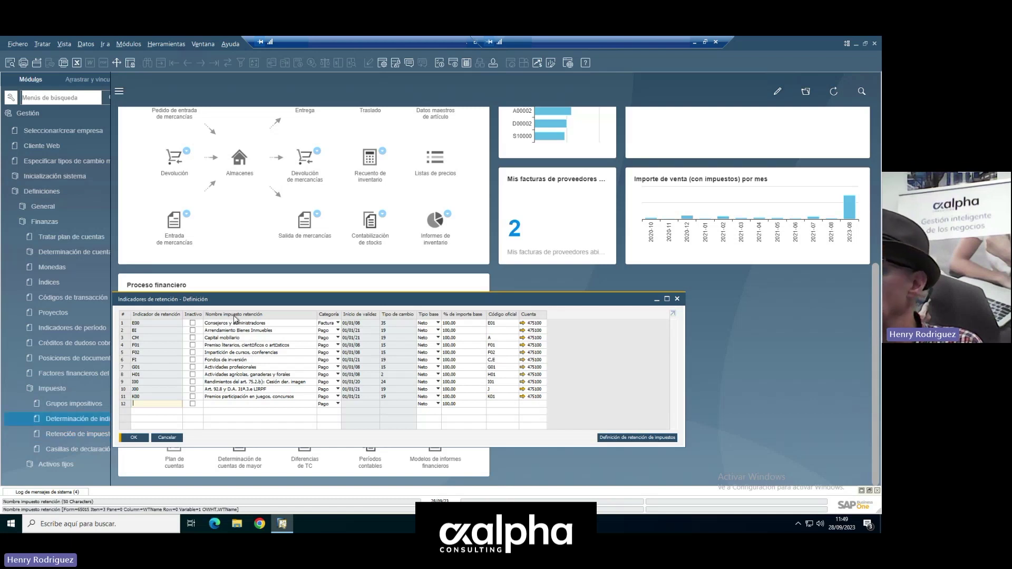
{"action": "left_click", "coordinate": [667, 299]}
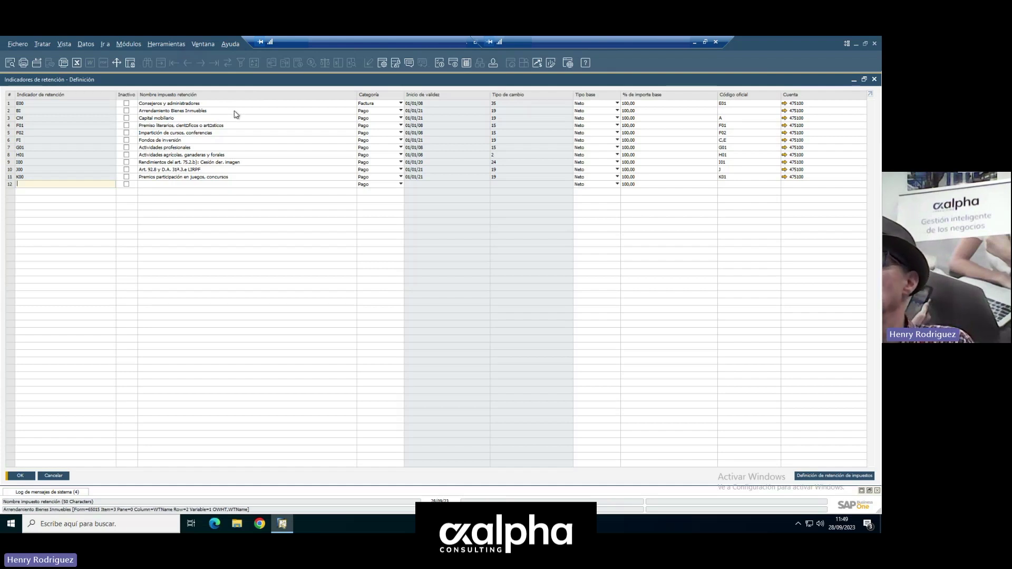
{"action": "left_click", "coordinate": [400, 104]}
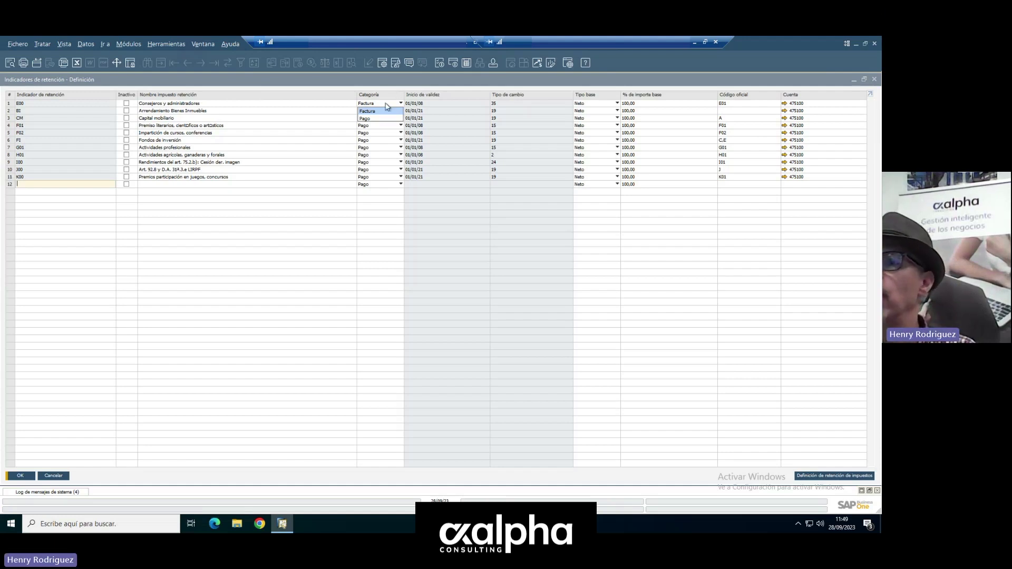
{"action": "left_click", "coordinate": [377, 105]}
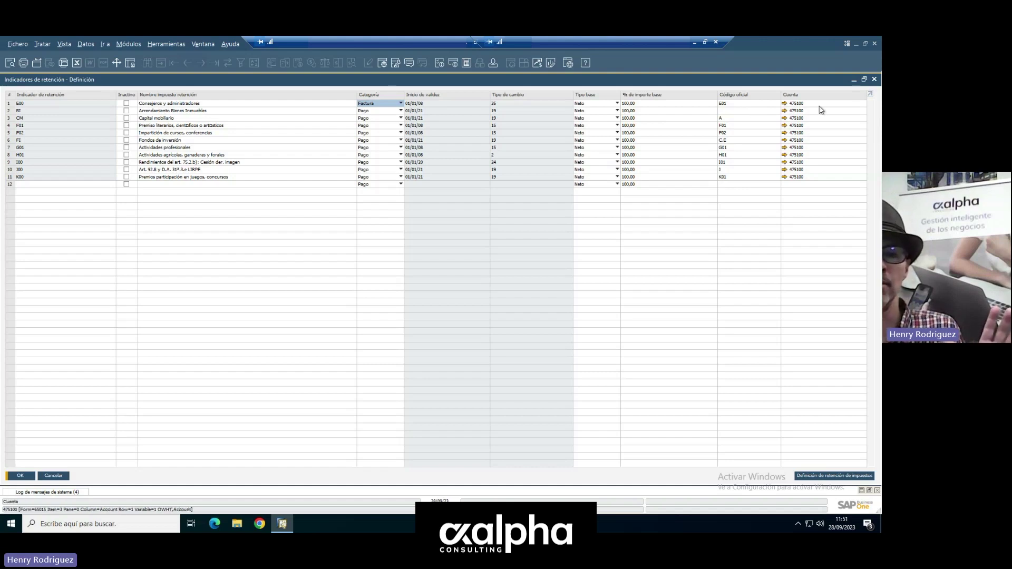
Enter a new withholding indicator in the empty row with code E001, name "ejemplo" and category Factura
{"action": "left_click", "coordinate": [35, 182]}
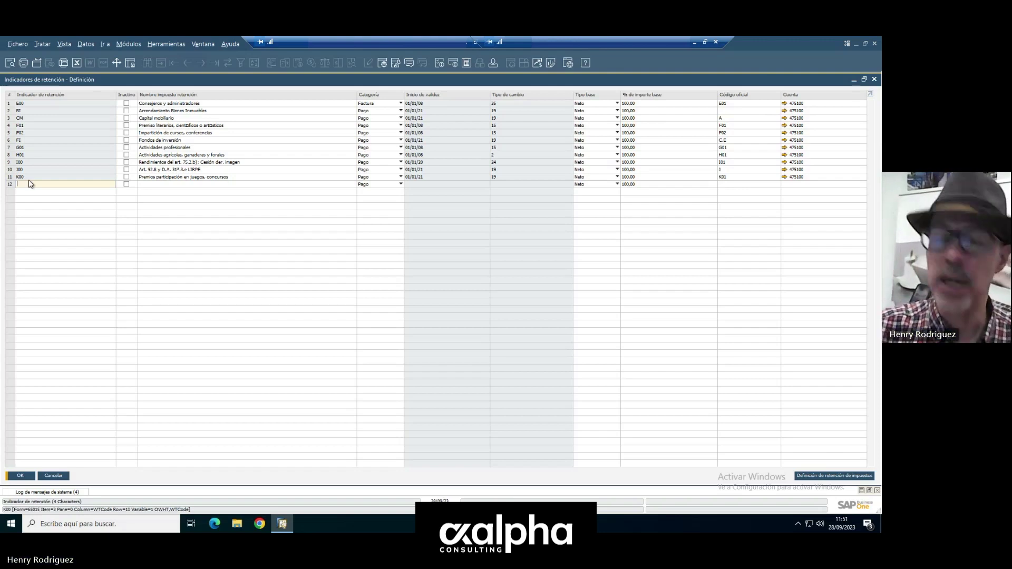
{"action": "type", "text": "E001"}
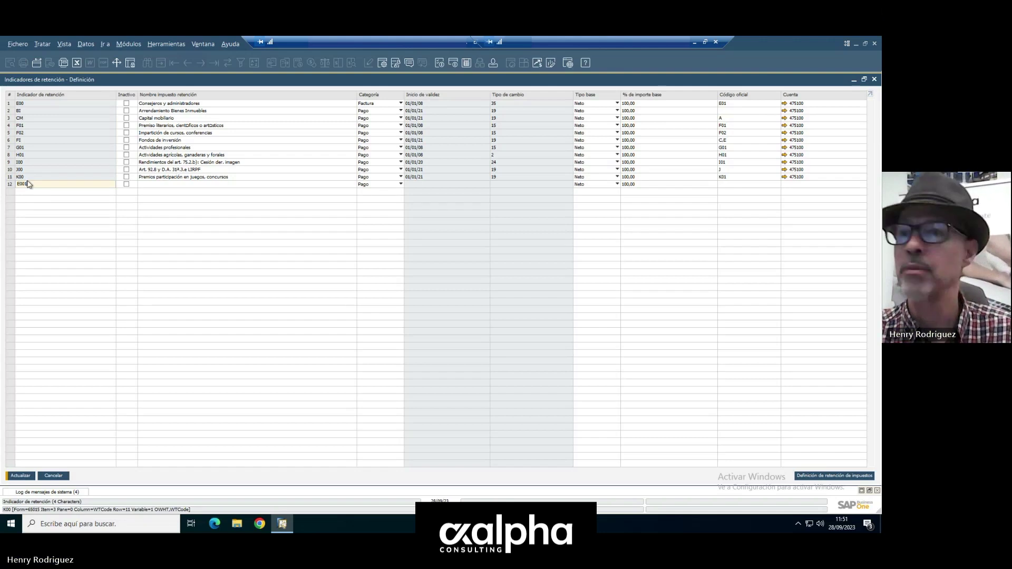
{"action": "key", "text": "Tab"}
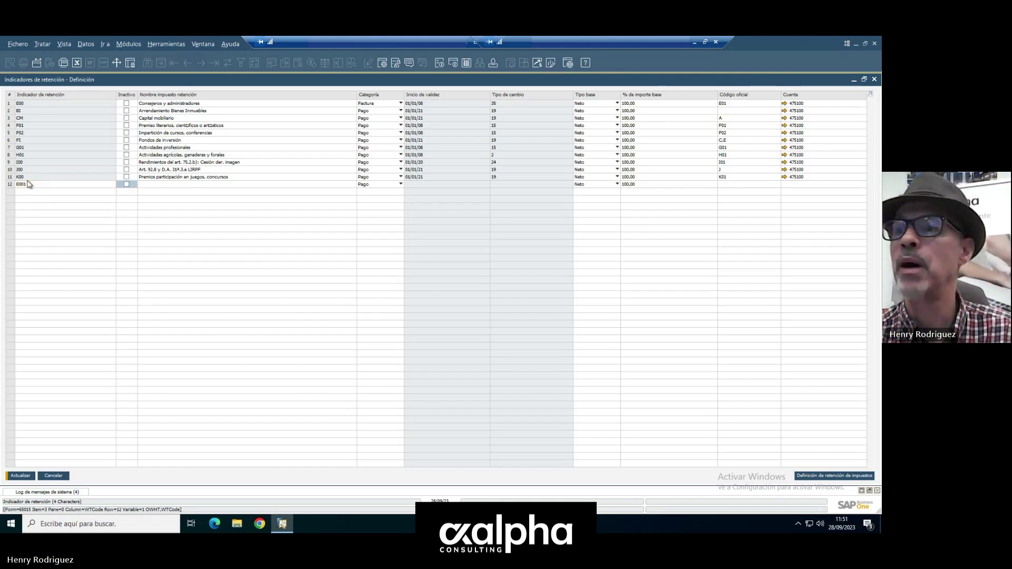
{"action": "left_click", "coordinate": [165, 185]}
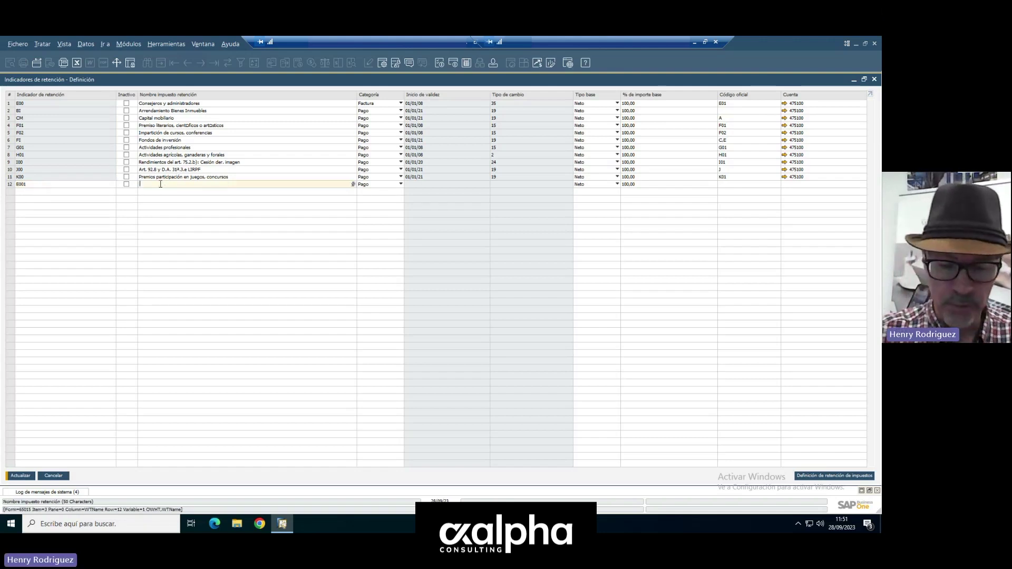
{"action": "type", "text": "ejemplo"}
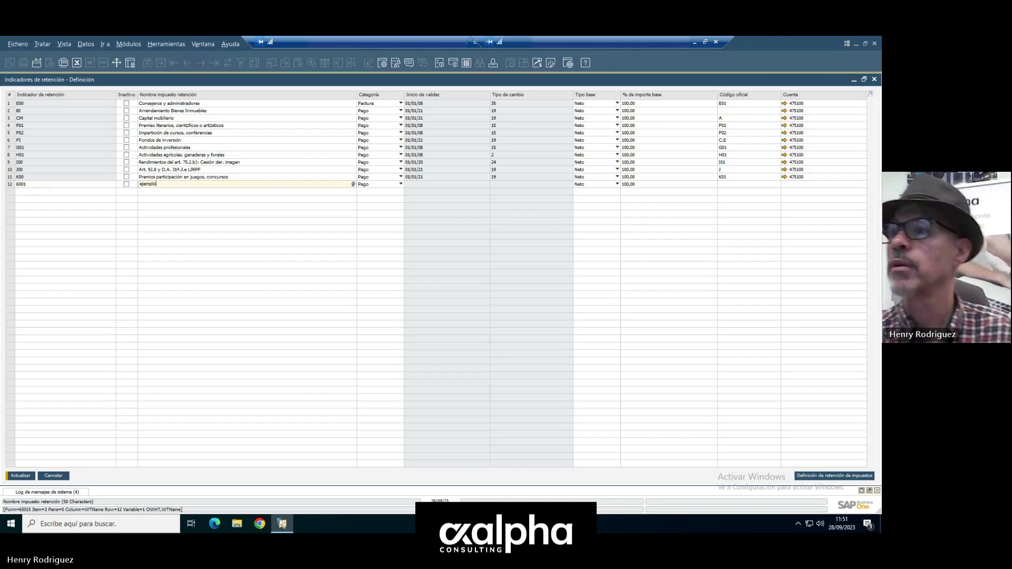
{"action": "left_click", "coordinate": [401, 184]}
{"action": "left_click", "coordinate": [390, 193]}
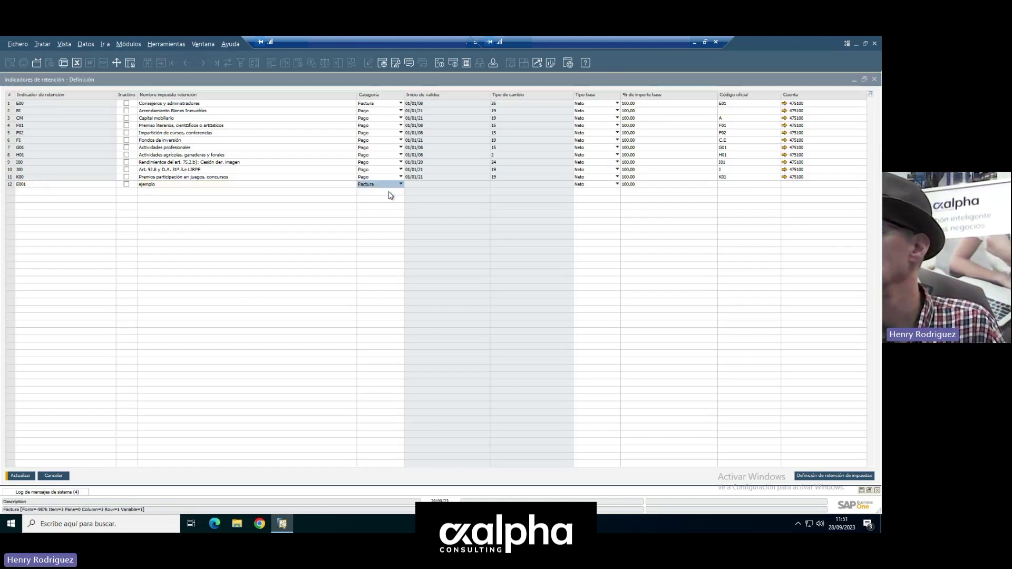
Define E001's withholding tax with start of validity 02/10/23 and Tipo de cambio 7, and update the definition
{"action": "left_click", "coordinate": [844, 477]}
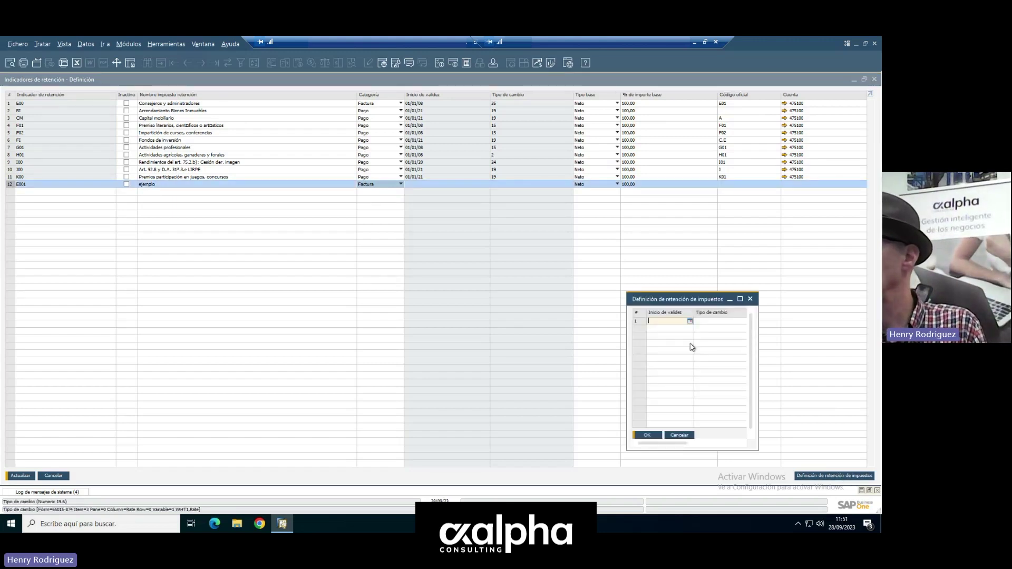
{"action": "left_click", "coordinate": [690, 322]}
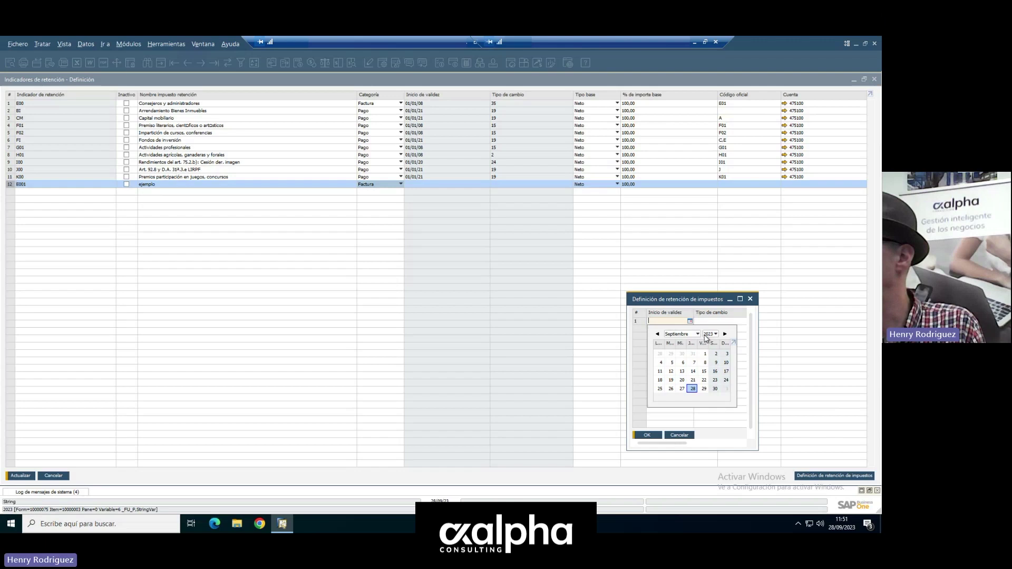
{"action": "left_click", "coordinate": [692, 334]}
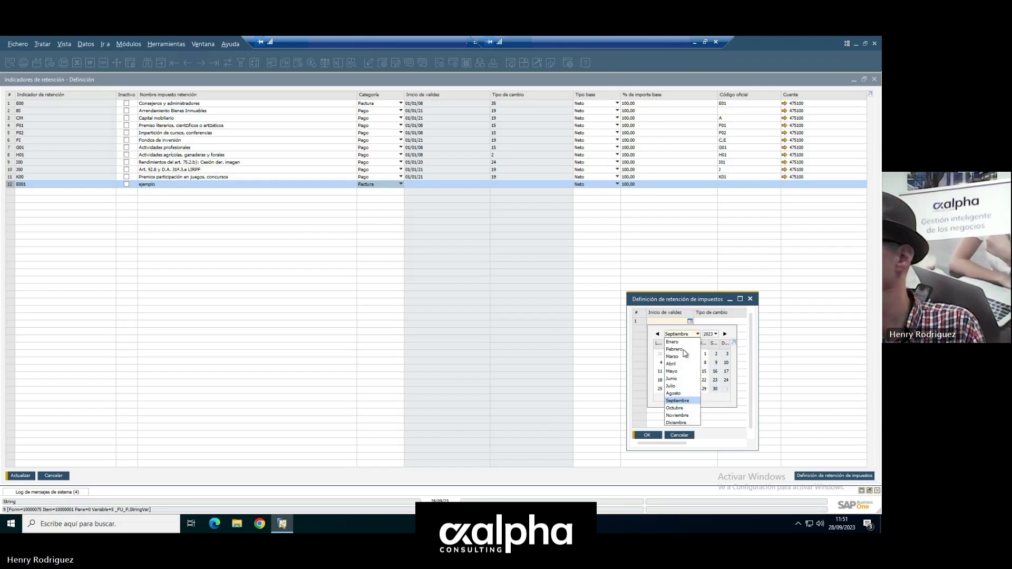
{"action": "left_click", "coordinate": [676, 409]}
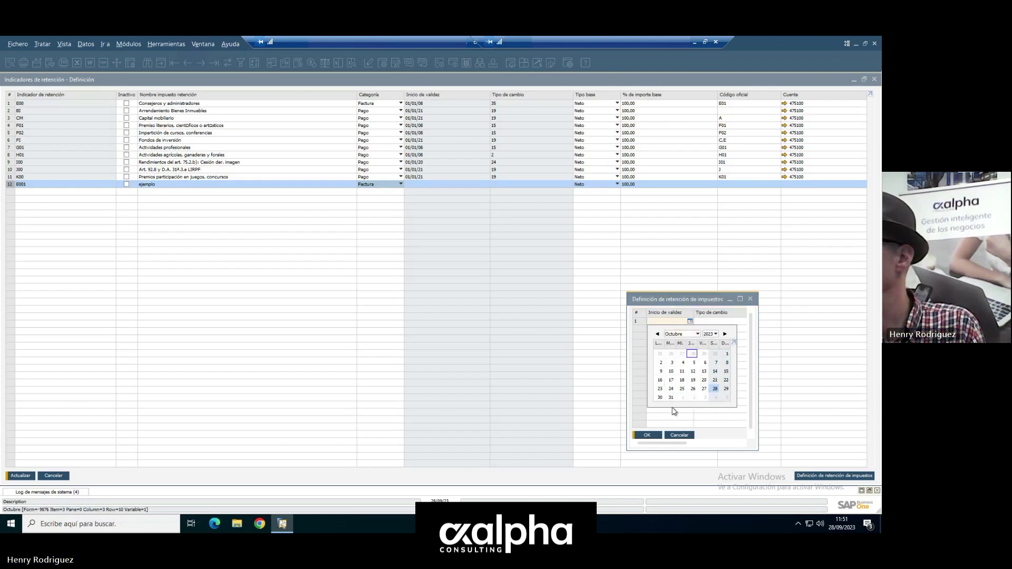
{"action": "left_click", "coordinate": [661, 363]}
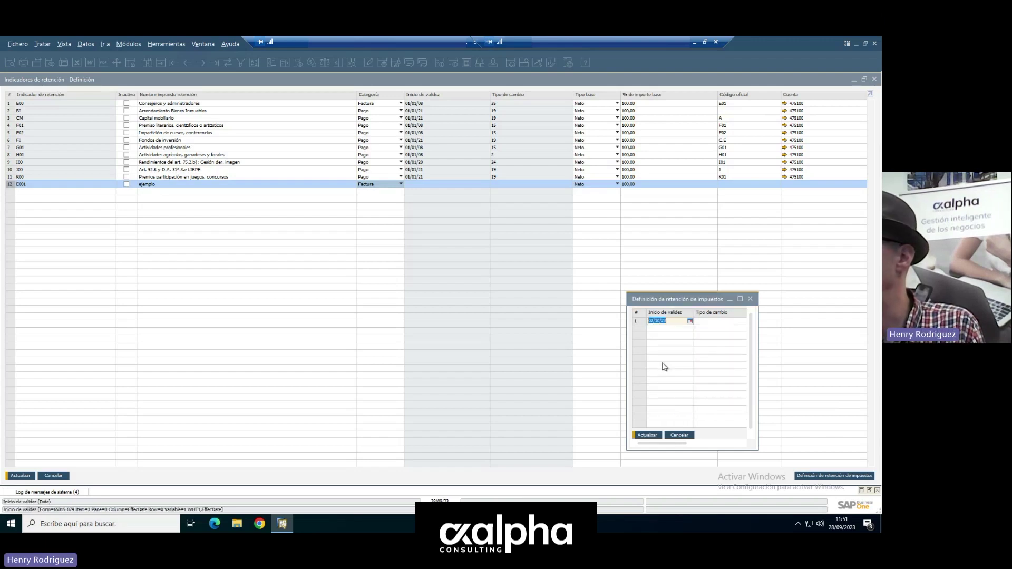
{"action": "left_click", "coordinate": [719, 322]}
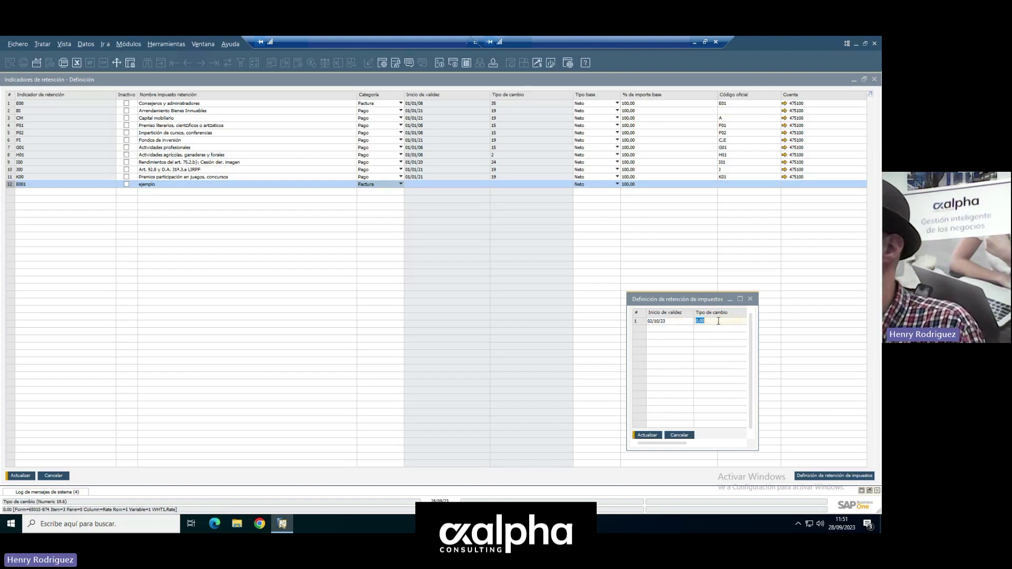
{"action": "type", "text": "7"}
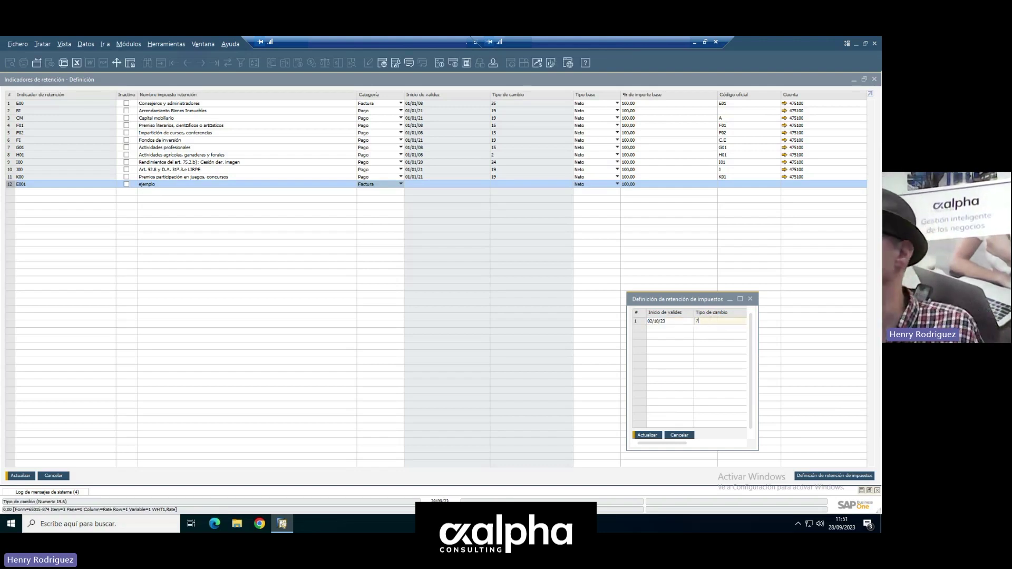
{"action": "left_click", "coordinate": [653, 437]}
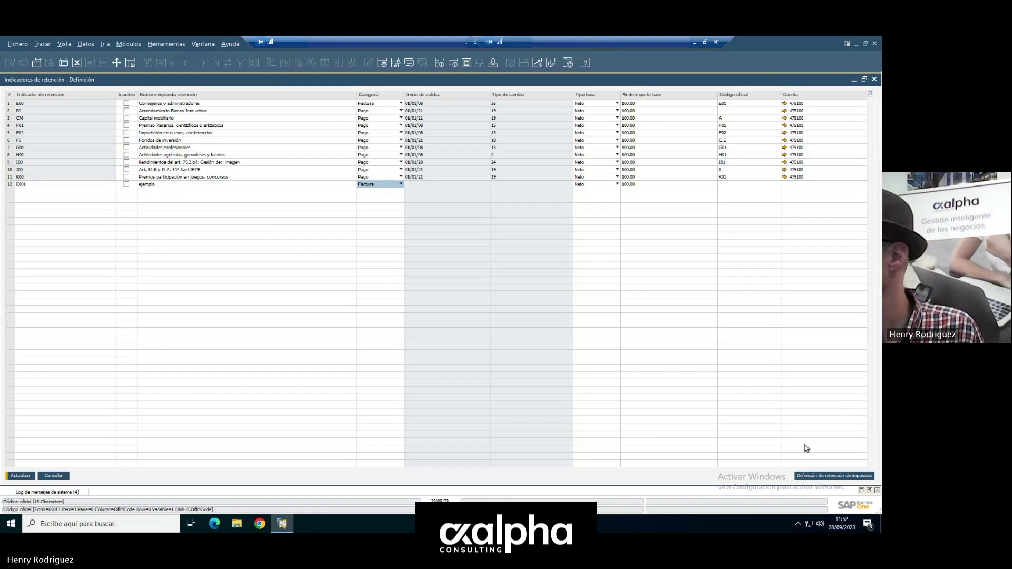
Review E001's withholding tax definition in a maximized window, close it, and try to save the new indicator
{"action": "left_click", "coordinate": [834, 475]}
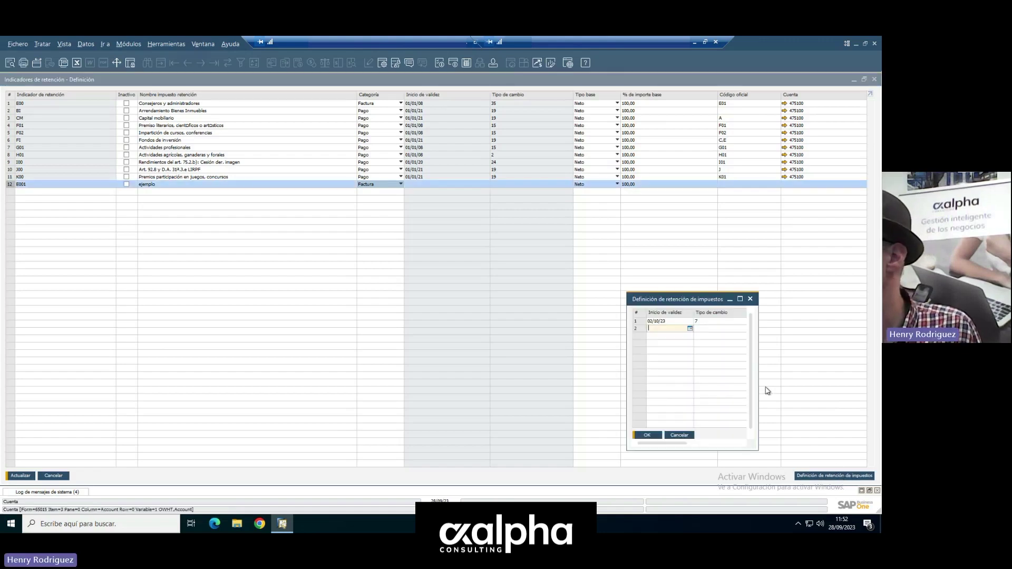
{"action": "left_click", "coordinate": [740, 299]}
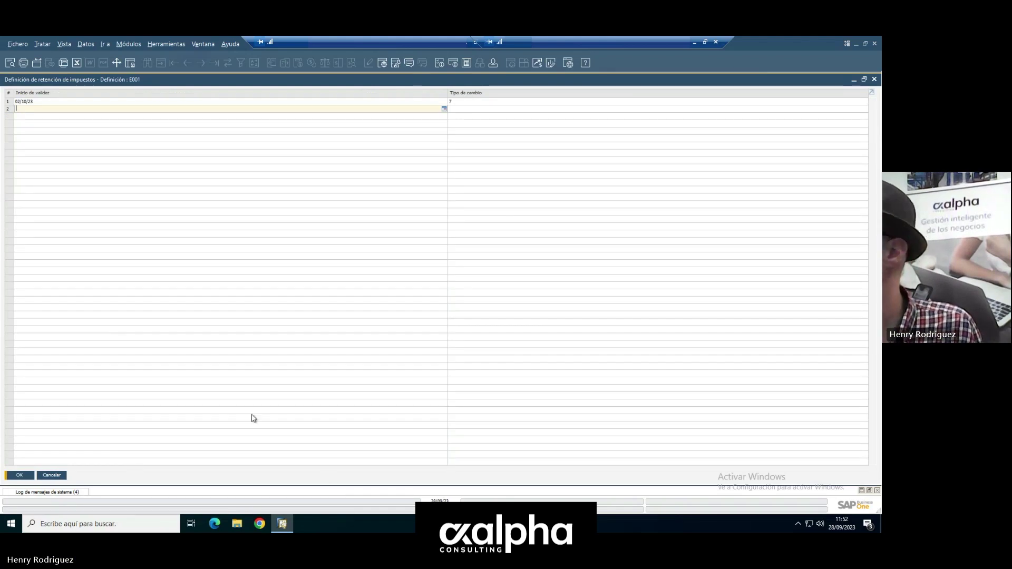
{"action": "left_click", "coordinate": [874, 79]}
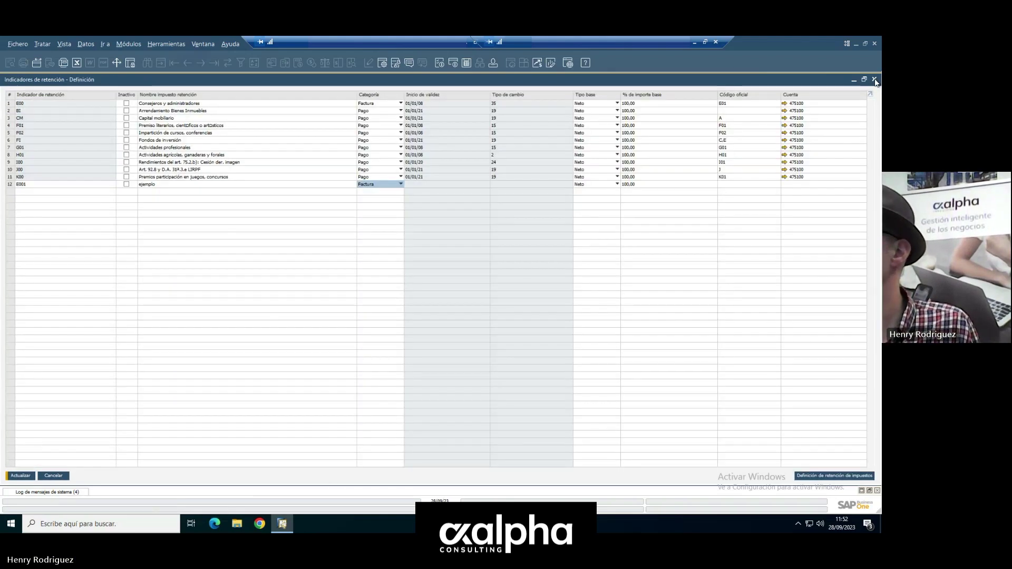
{"action": "left_click", "coordinate": [21, 476]}
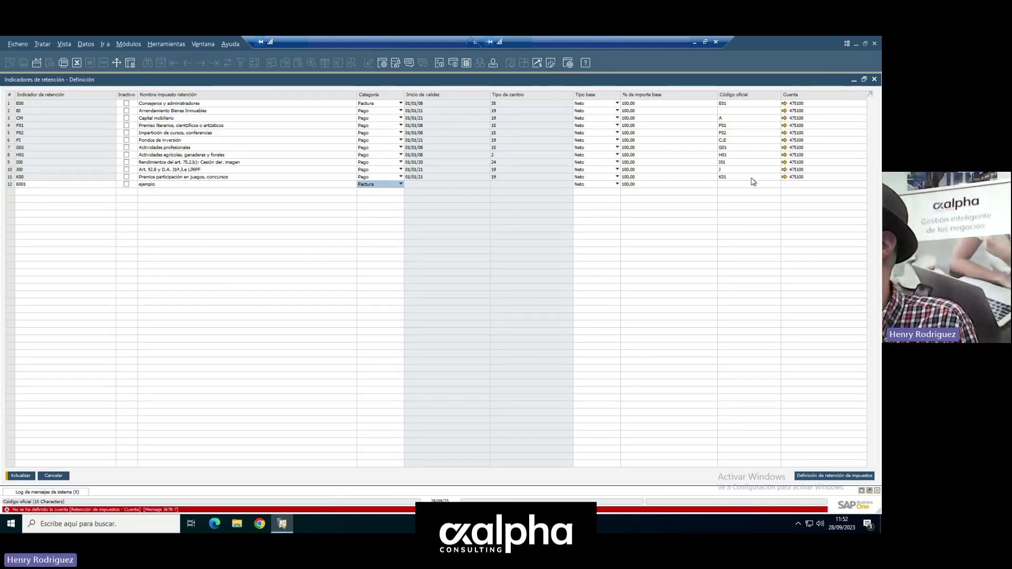
Assign account 475100 to withholding indicator E001, confirm its withholding tax definition, and save the indicator
{"action": "left_click", "coordinate": [798, 184]}
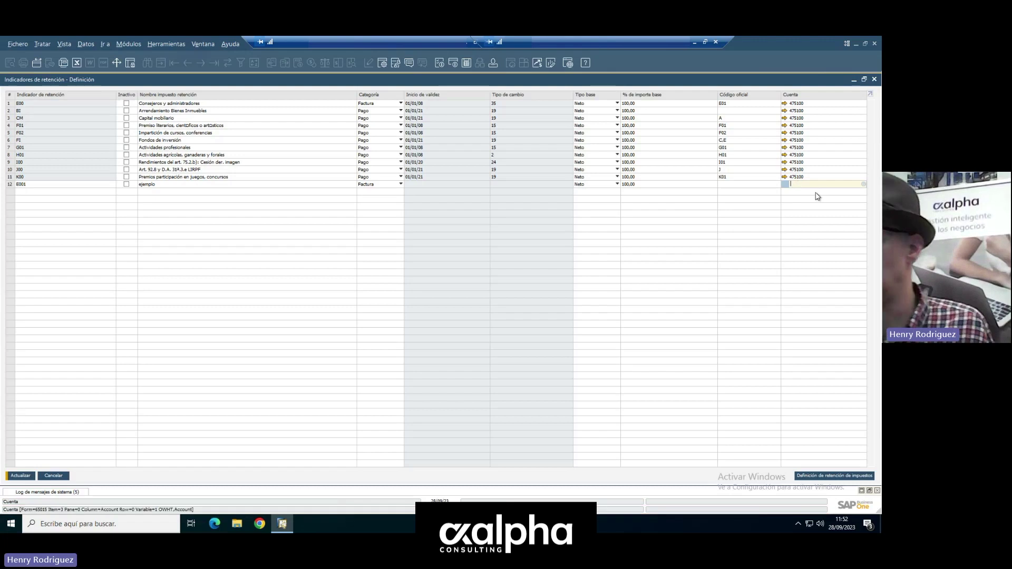
{"action": "type", "text": "475100"}
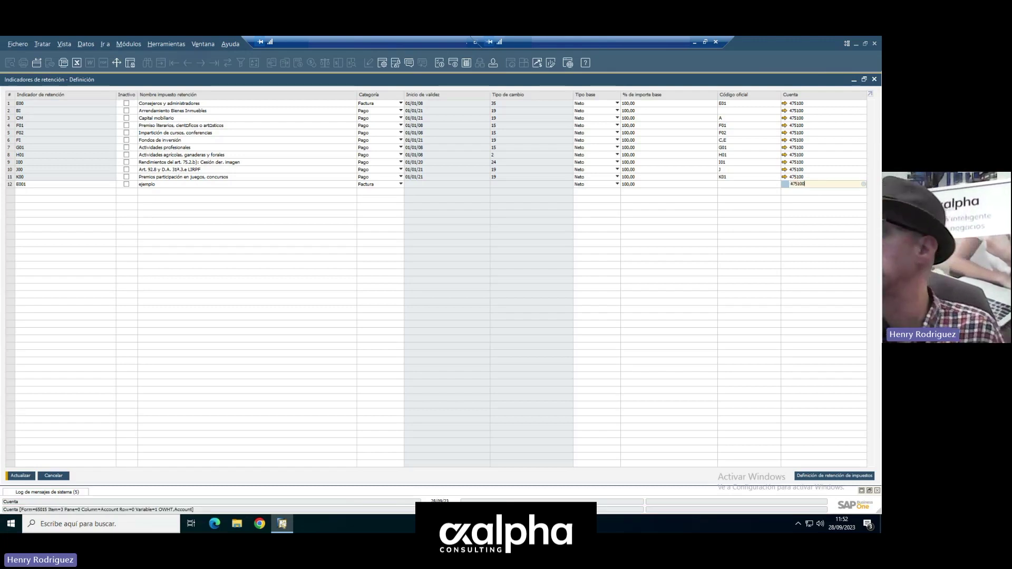
{"action": "left_click", "coordinate": [741, 186]}
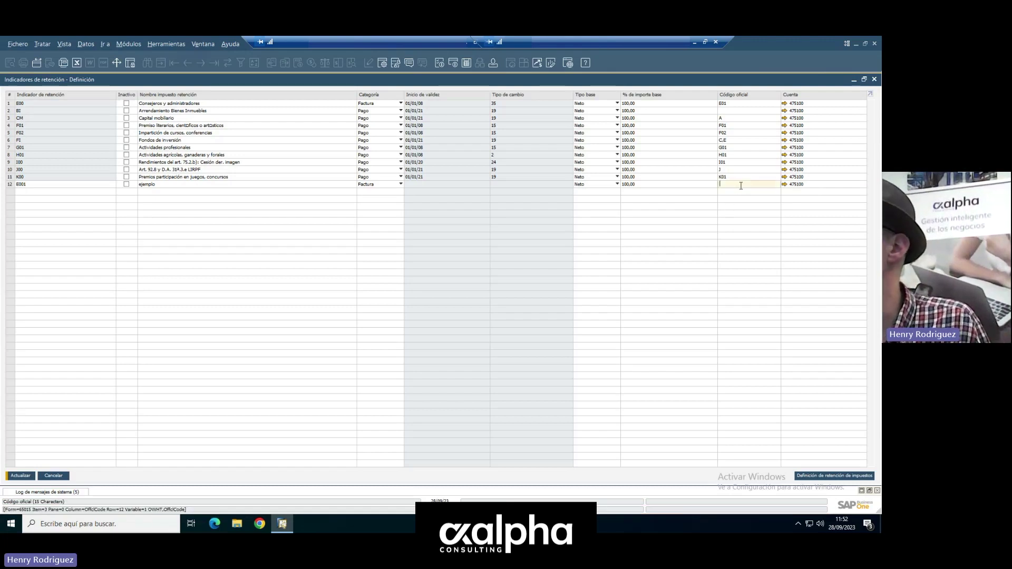
{"action": "left_click", "coordinate": [843, 476]}
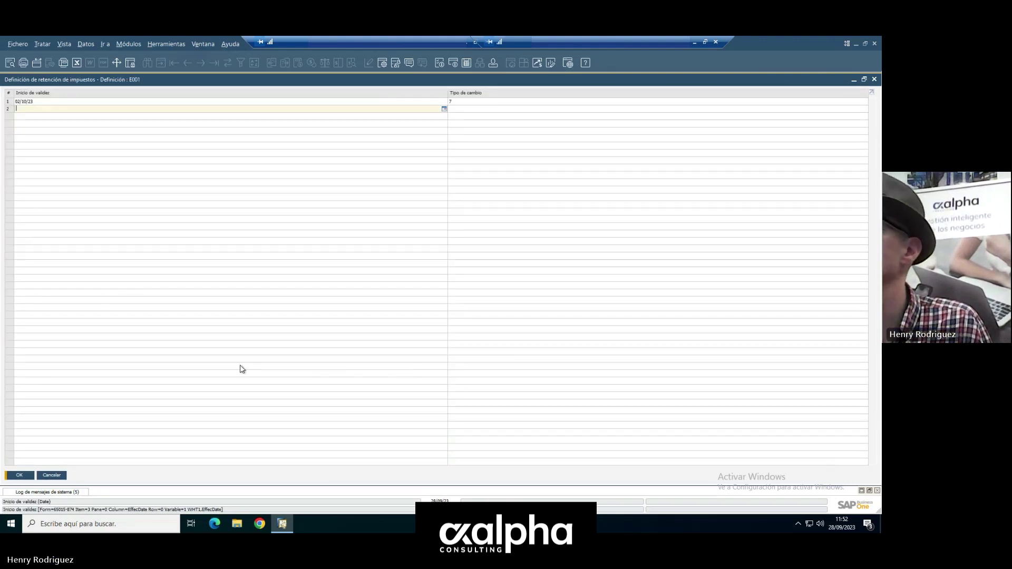
{"action": "left_click", "coordinate": [20, 476]}
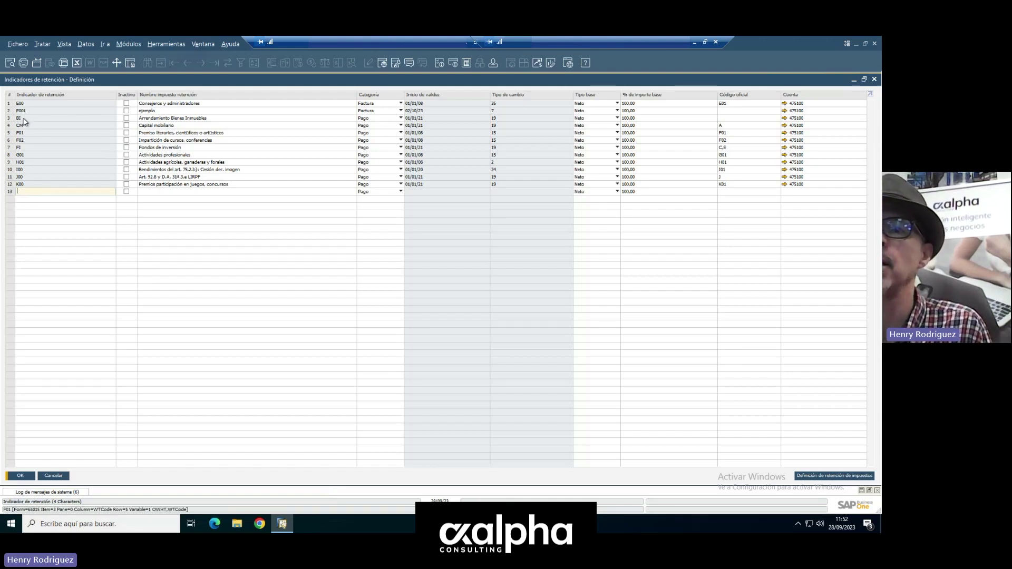
Review E001's withholding tax definition and its row in the indicator list, and close the Indicadores de retención definition
{"action": "left_click", "coordinate": [10, 111]}
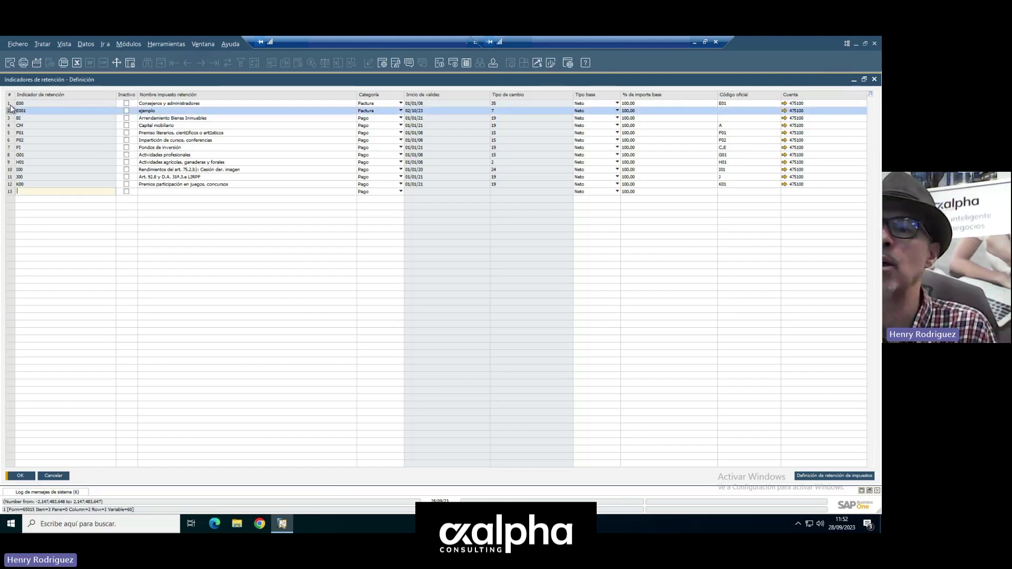
{"action": "double_click", "coordinate": [10, 110]}
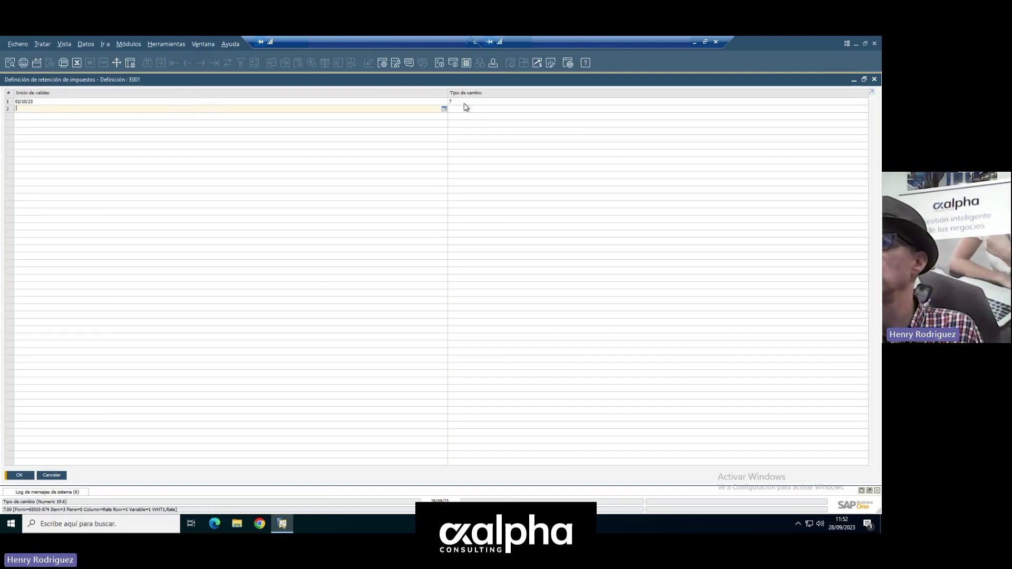
{"action": "left_click", "coordinate": [52, 475]}
{"action": "left_click", "coordinate": [10, 111]}
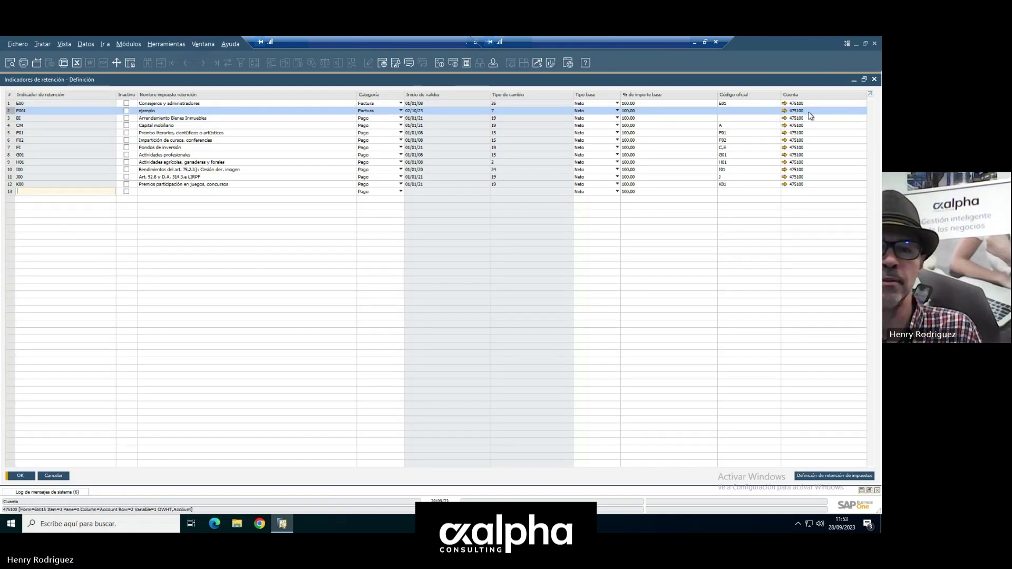
{"action": "left_click", "coordinate": [53, 476]}
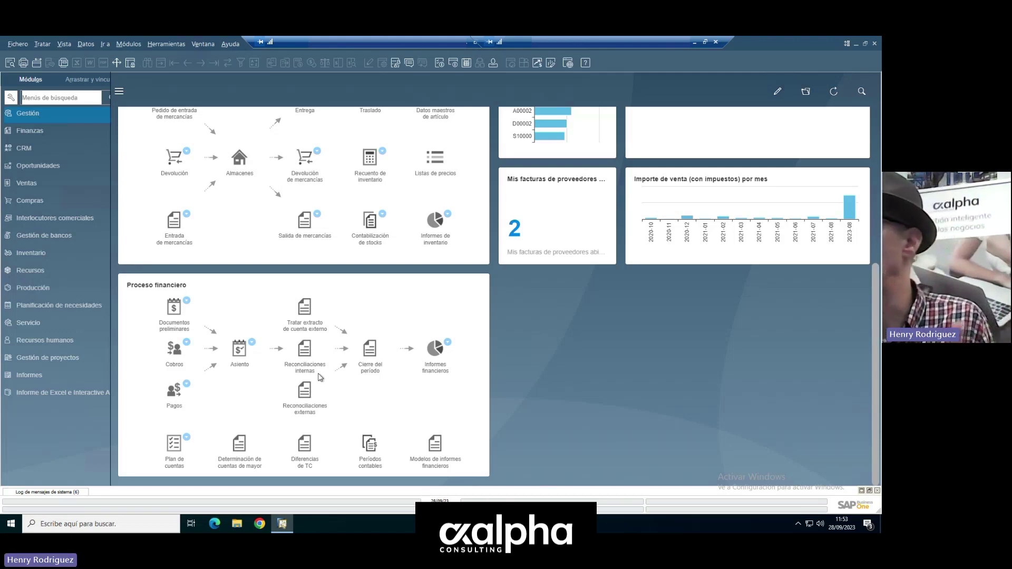
Open the latest supplier invoice from the purchasing process and go to its supplier's master data
{"action": "left_click_drag", "start_coordinate": [876, 277], "coordinate": [876, 132]}
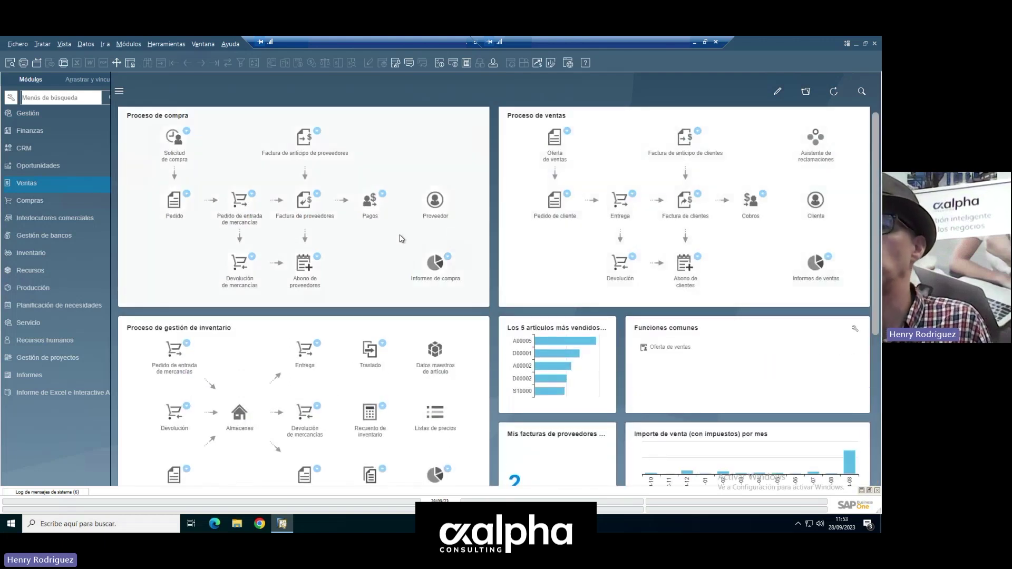
{"action": "left_click", "coordinate": [303, 206]}
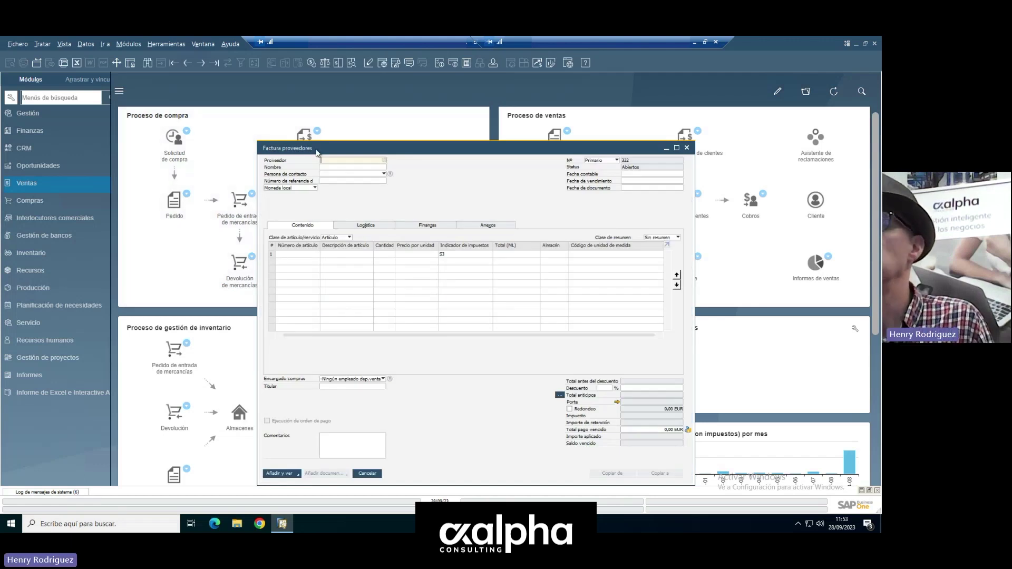
{"action": "left_click", "coordinate": [187, 63]}
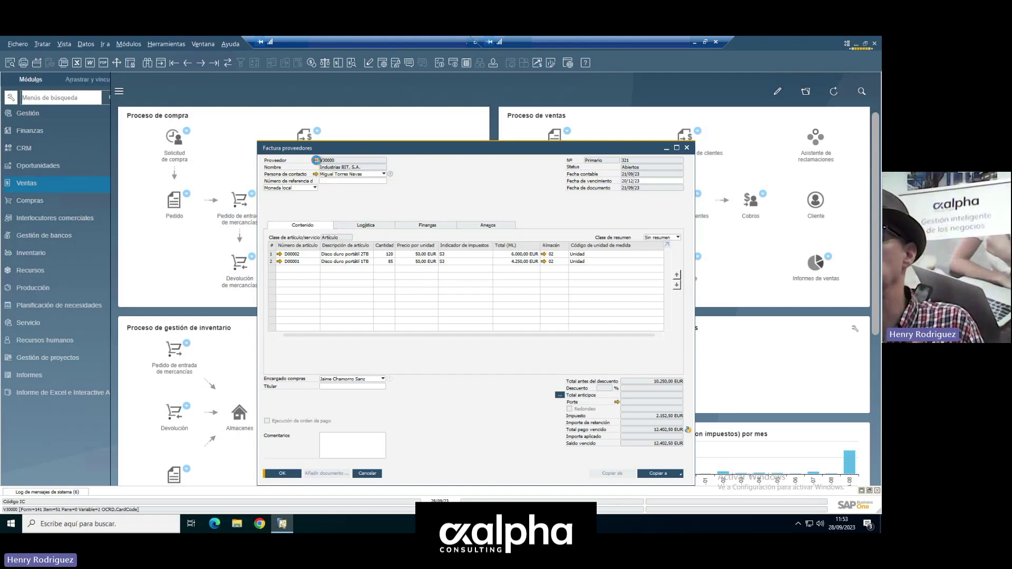
{"action": "left_click", "coordinate": [316, 160]}
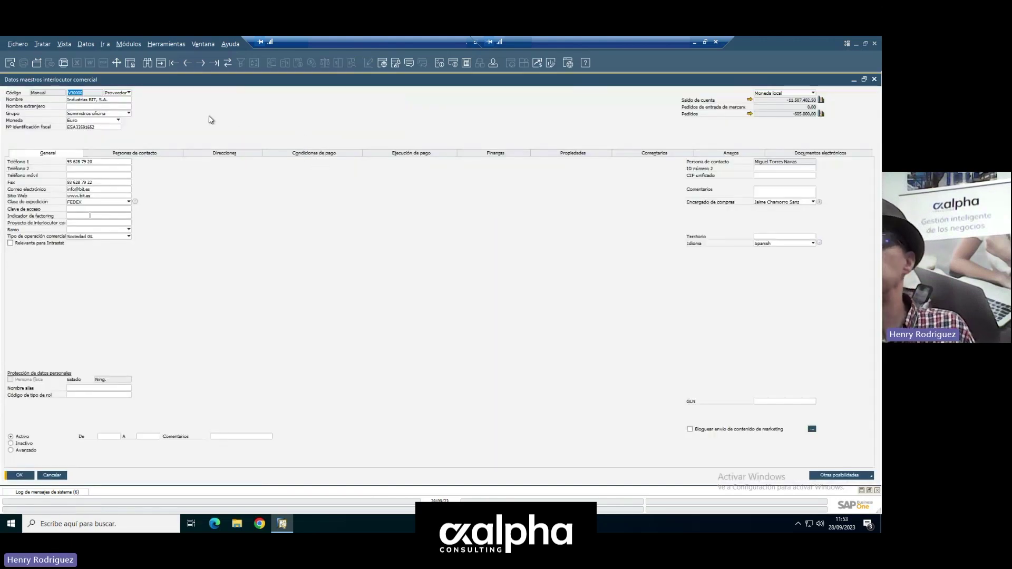
Examine the supplier's general Finanzas data, including its Cuentas asociadas, and close the associated accounts list
{"action": "left_click", "coordinate": [503, 158]}
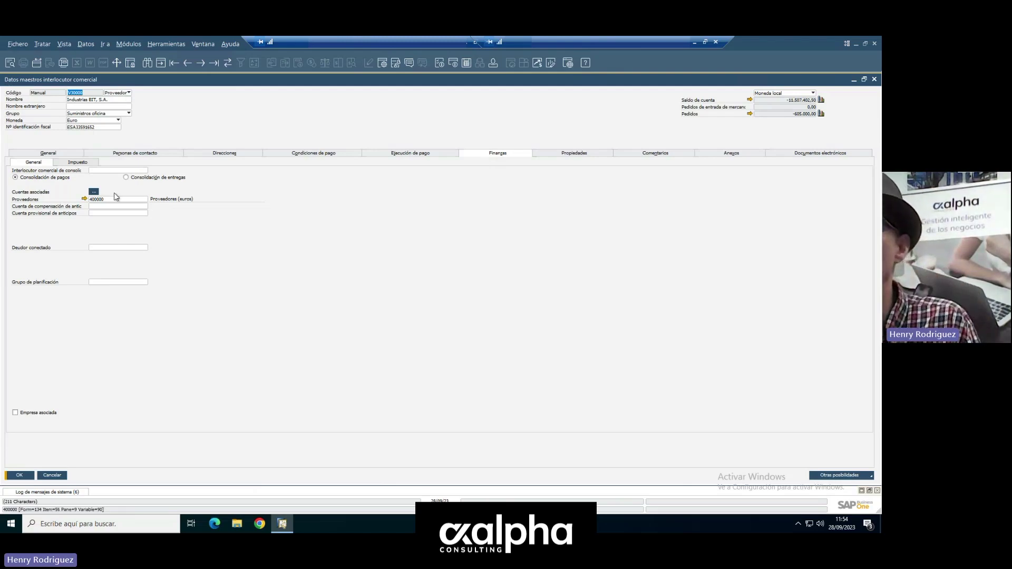
{"action": "left_click", "coordinate": [94, 191]}
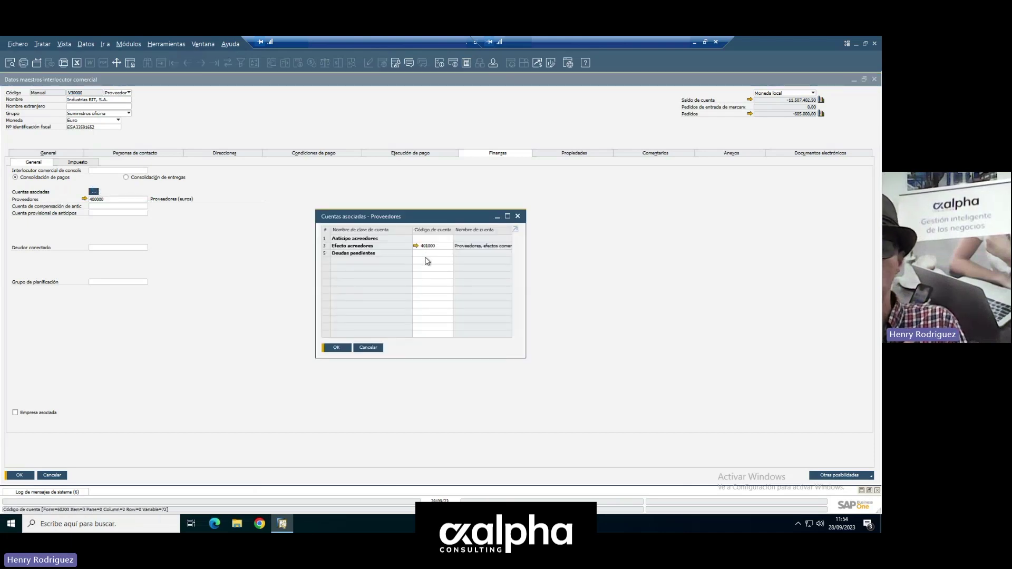
{"action": "left_click", "coordinate": [374, 348]}
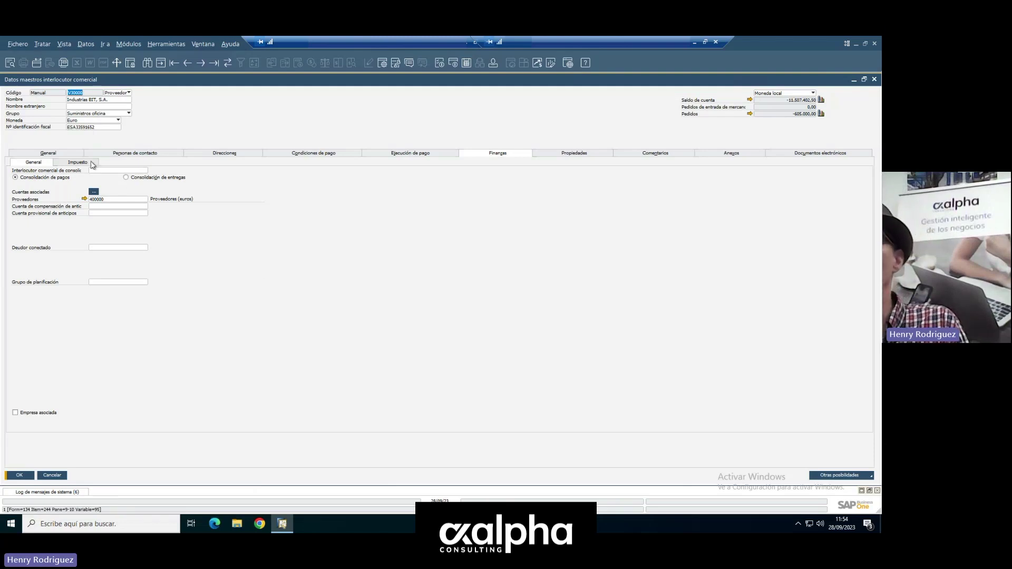
Mark the supplier as Sujeto a retención in its Finanzas tax data and allow withholding indicator E001
{"action": "left_click", "coordinate": [92, 164]}
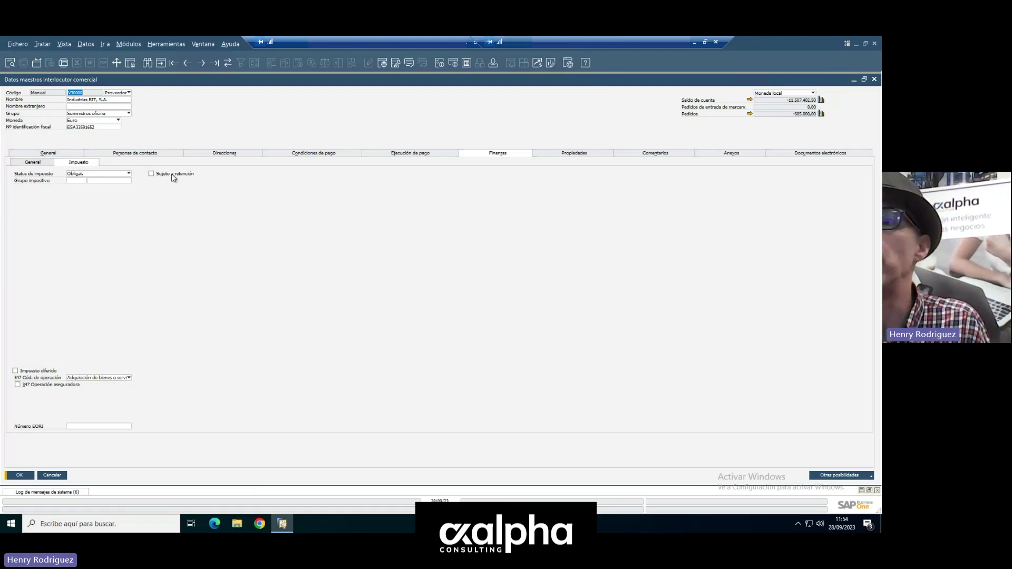
{"action": "left_click", "coordinate": [151, 173]}
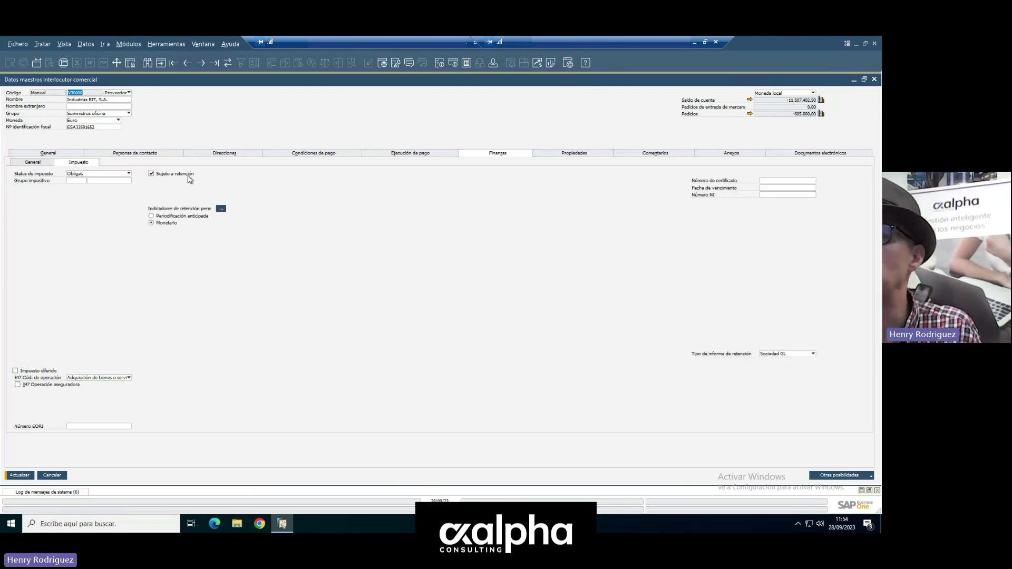
{"action": "left_click", "coordinate": [221, 209]}
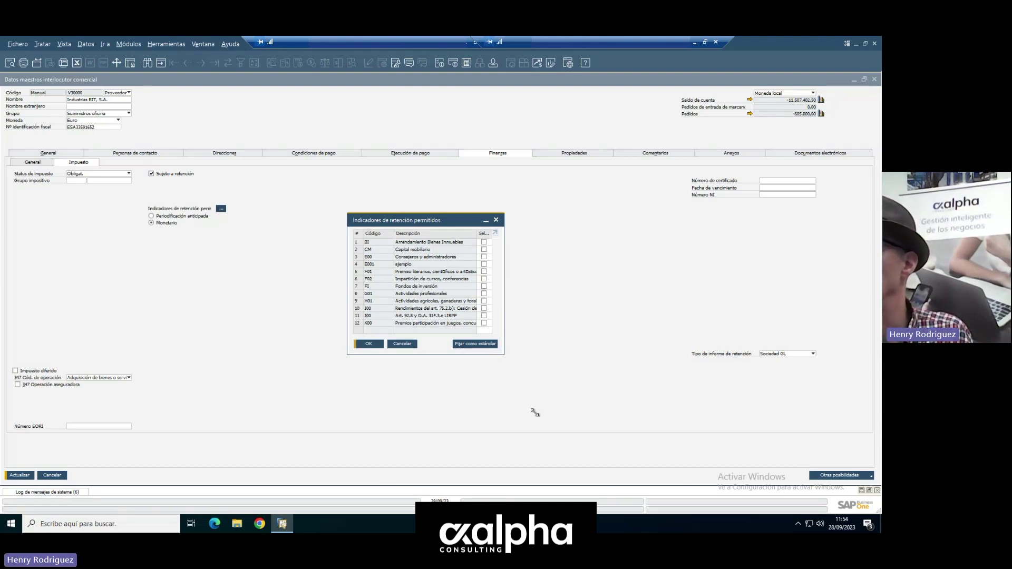
{"action": "left_click_drag", "start_coordinate": [448, 227], "coordinate": [441, 181]}
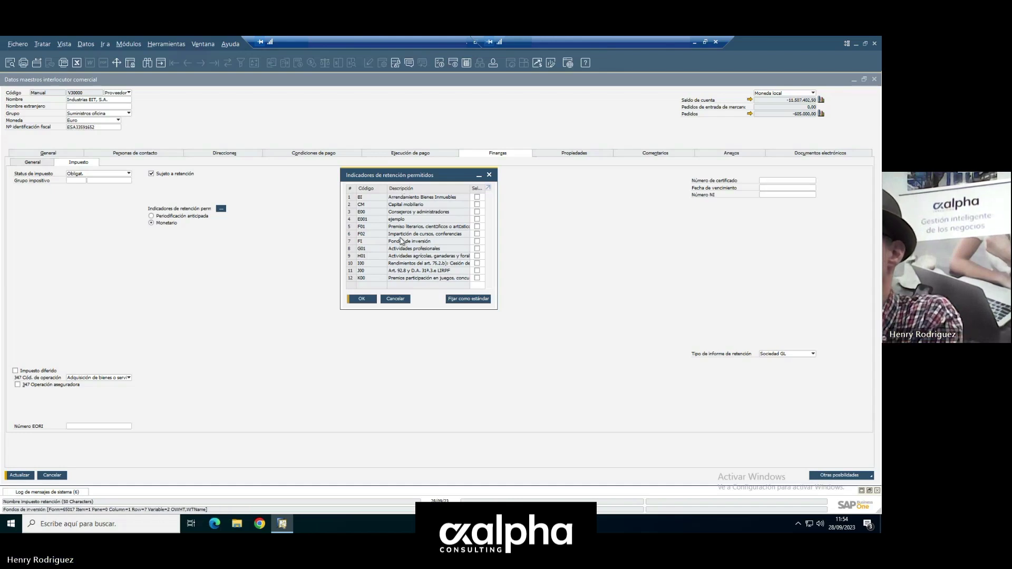
{"action": "left_click", "coordinate": [378, 220]}
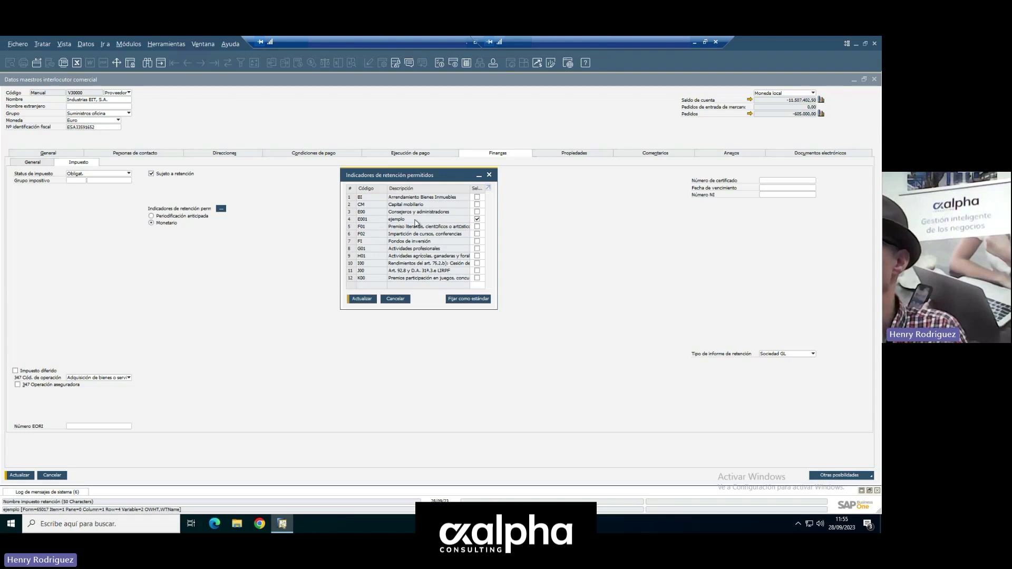
{"action": "left_click", "coordinate": [363, 299]}
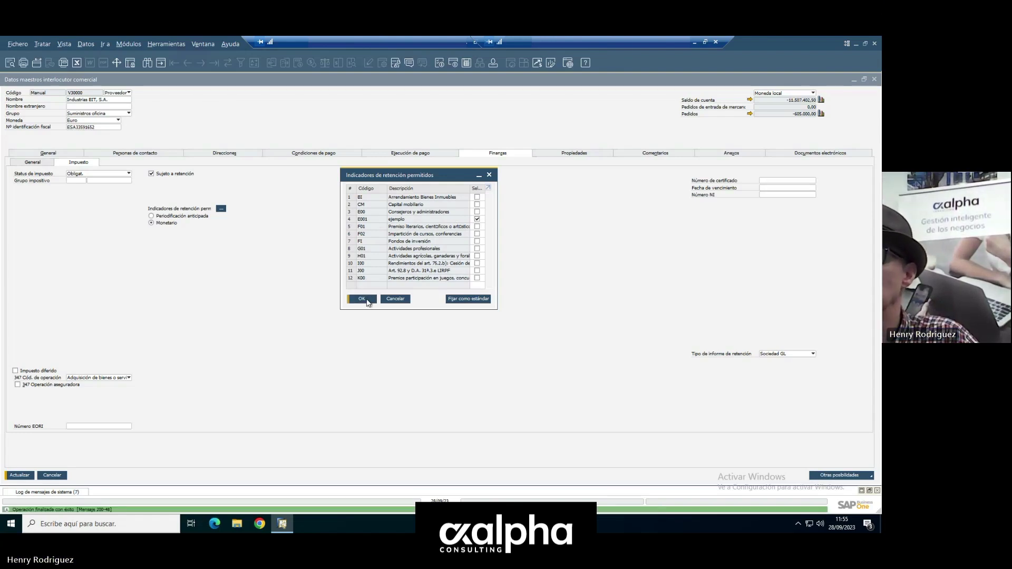
{"action": "left_click", "coordinate": [367, 302]}
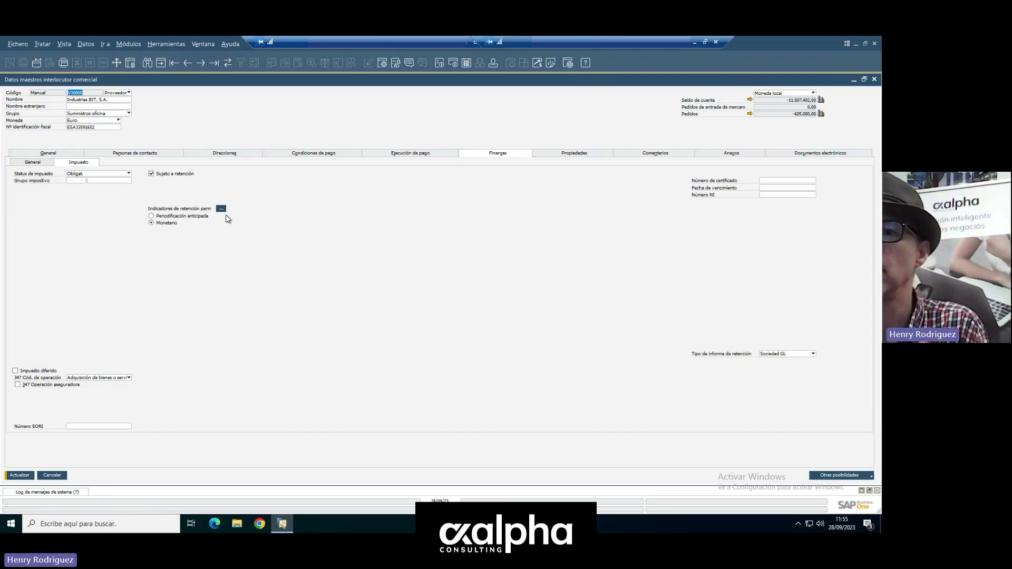
Clear the supplier's Sujeto a retención setting and check the Status de impuesto options, keeping Obligat
{"action": "left_click", "coordinate": [158, 175]}
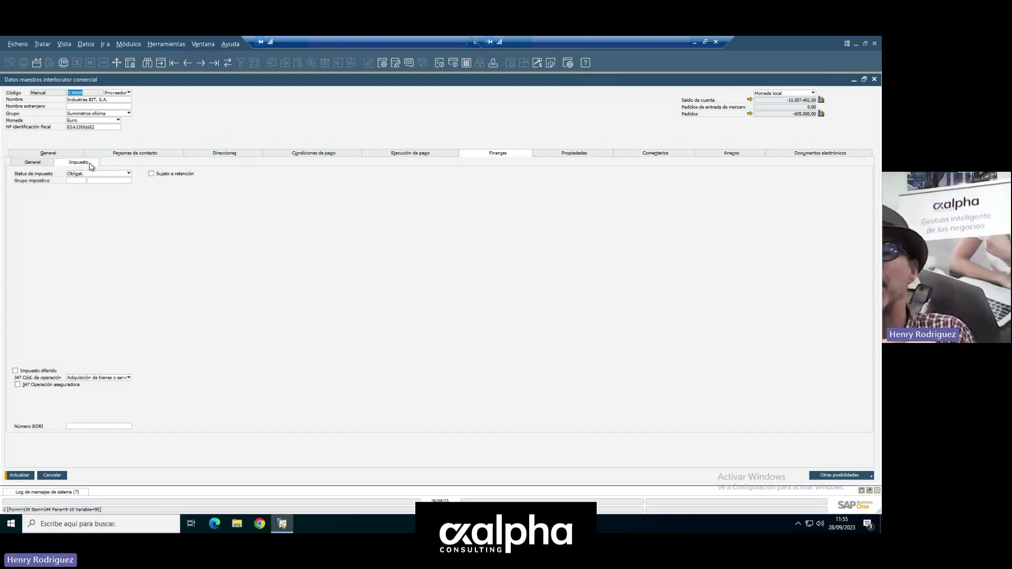
{"action": "left_click", "coordinate": [129, 174]}
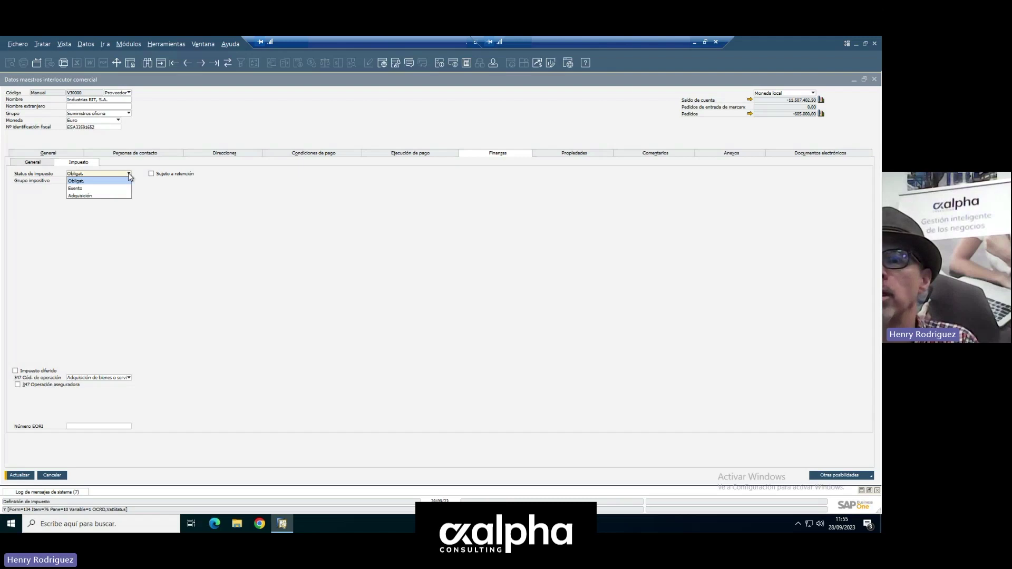
{"action": "left_click", "coordinate": [129, 177]}
Browse the tax definitions and choose I3, IVA Importaciones 21 %, as the supplier's Grupo impositivo
{"action": "left_click", "coordinate": [85, 182]}
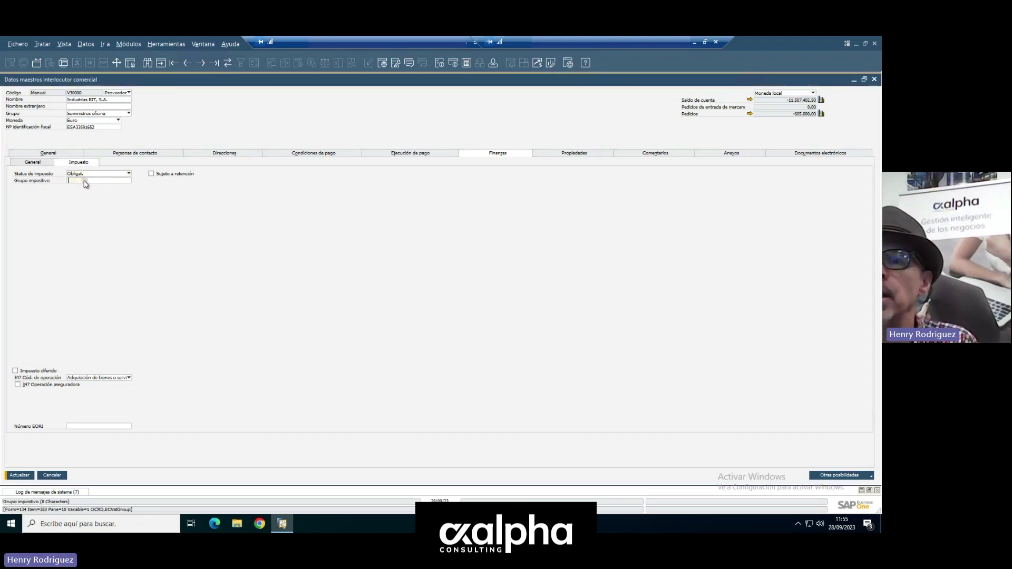
{"action": "left_click", "coordinate": [84, 181]}
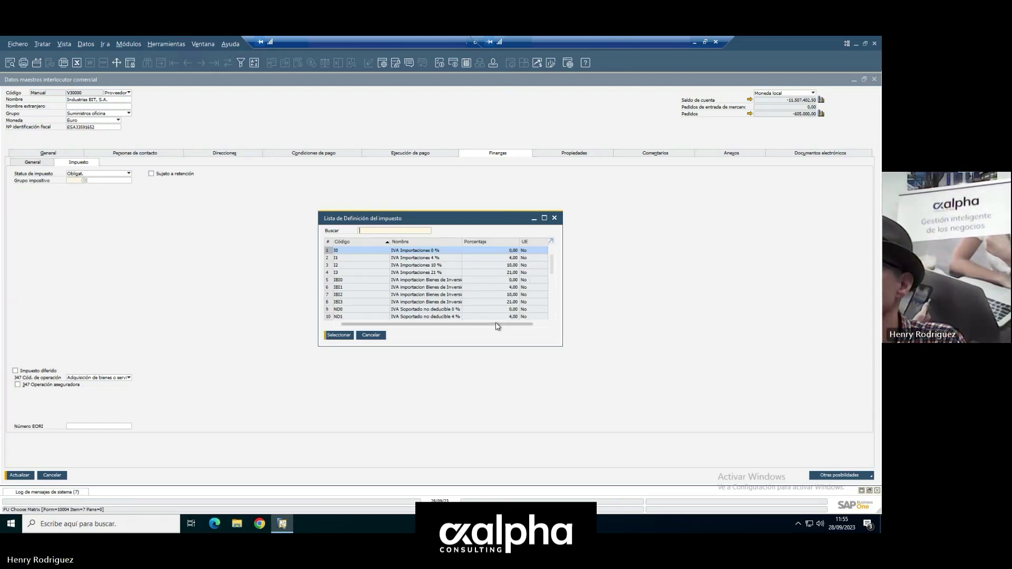
{"action": "scroll", "coordinate": [553, 280], "scroll_direction": "down", "scroll_amount": 6}
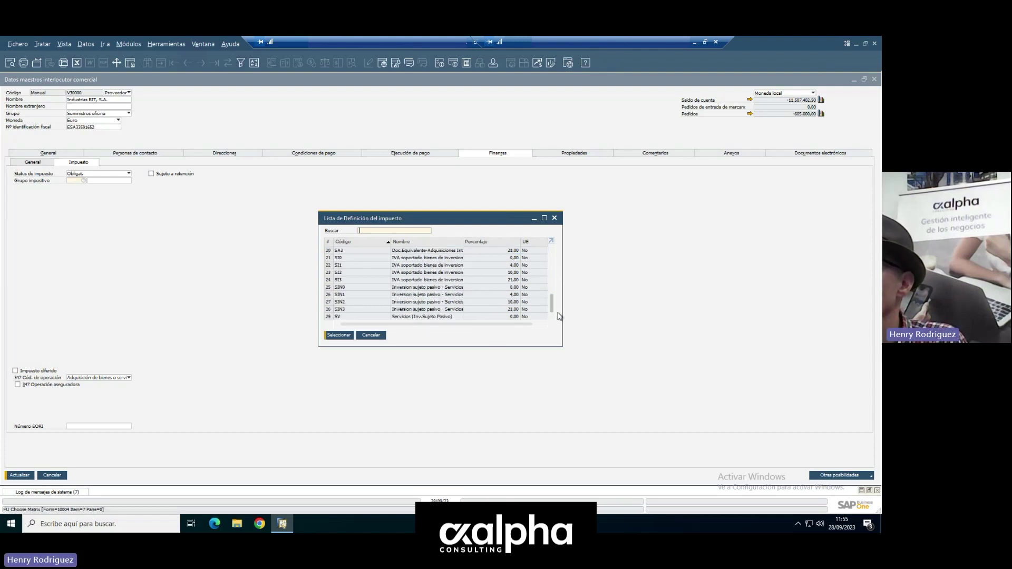
{"action": "scroll", "coordinate": [555, 276], "scroll_direction": "up", "scroll_amount": 6}
{"action": "scroll", "coordinate": [555, 275], "scroll_direction": "down", "scroll_amount": 6}
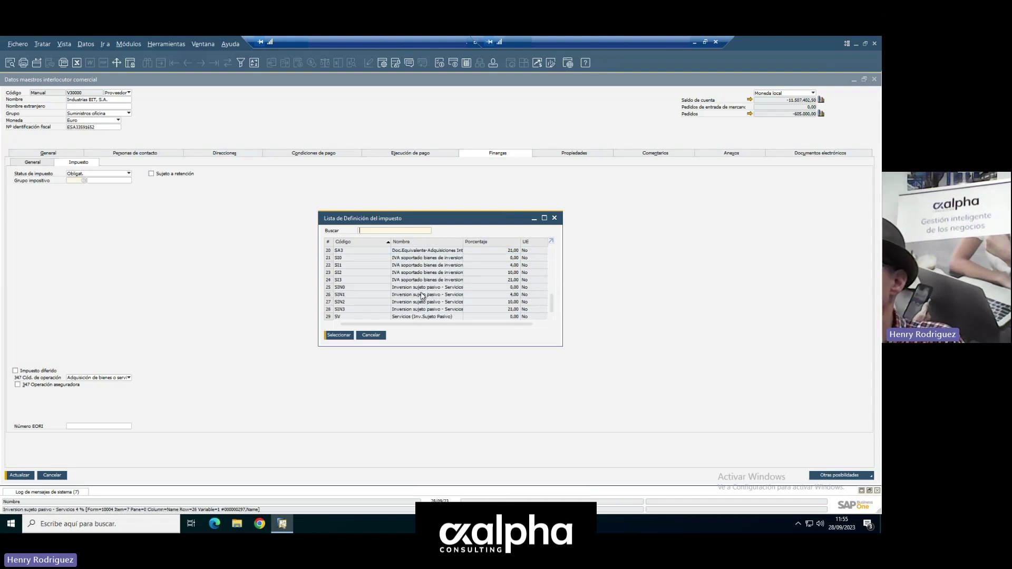
{"action": "scroll", "coordinate": [436, 288], "scroll_direction": "up", "scroll_amount": 2}
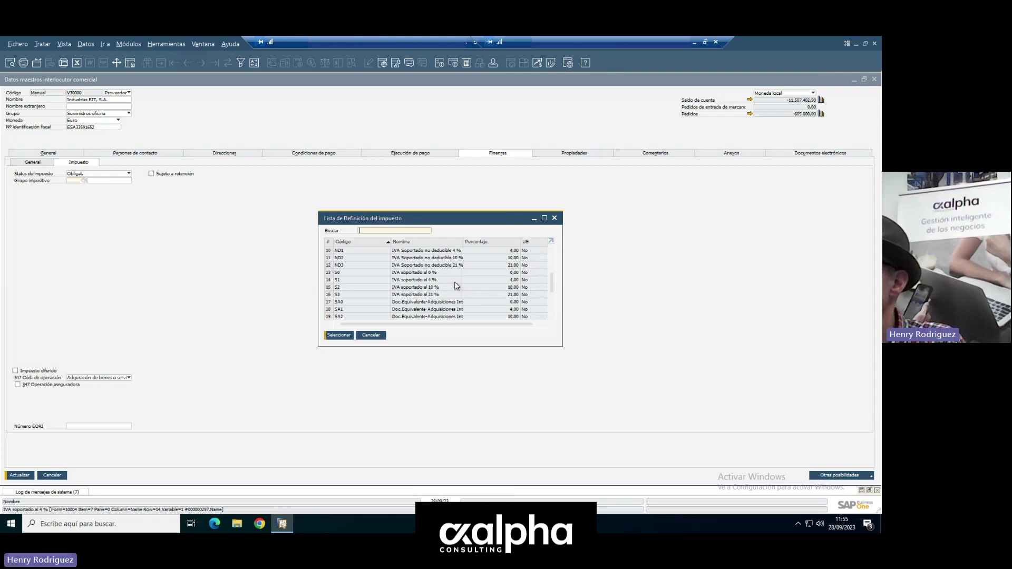
{"action": "scroll", "coordinate": [455, 282], "scroll_direction": "up", "scroll_amount": 4}
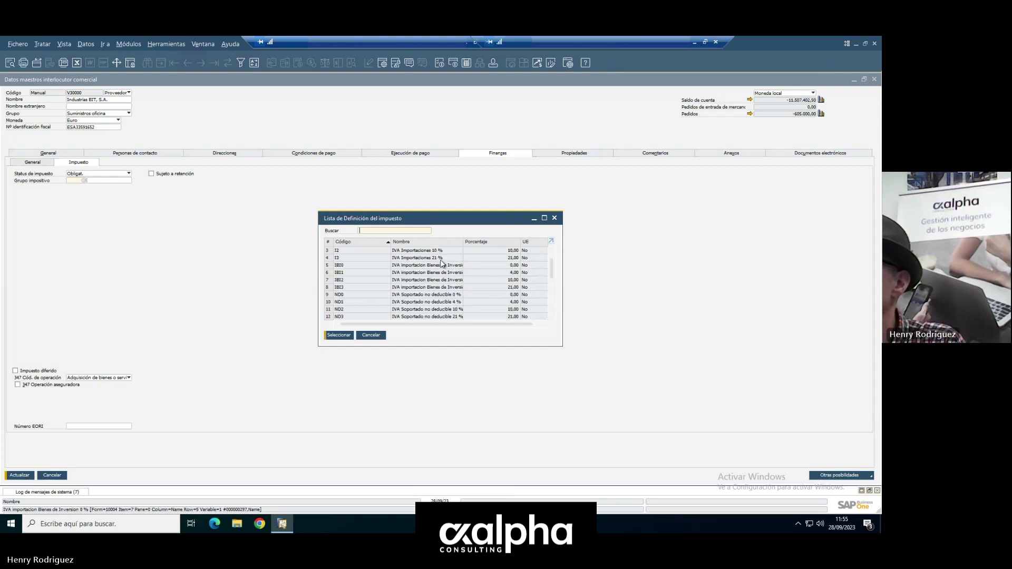
{"action": "left_click", "coordinate": [441, 259]}
{"action": "double_click", "coordinate": [442, 259]}
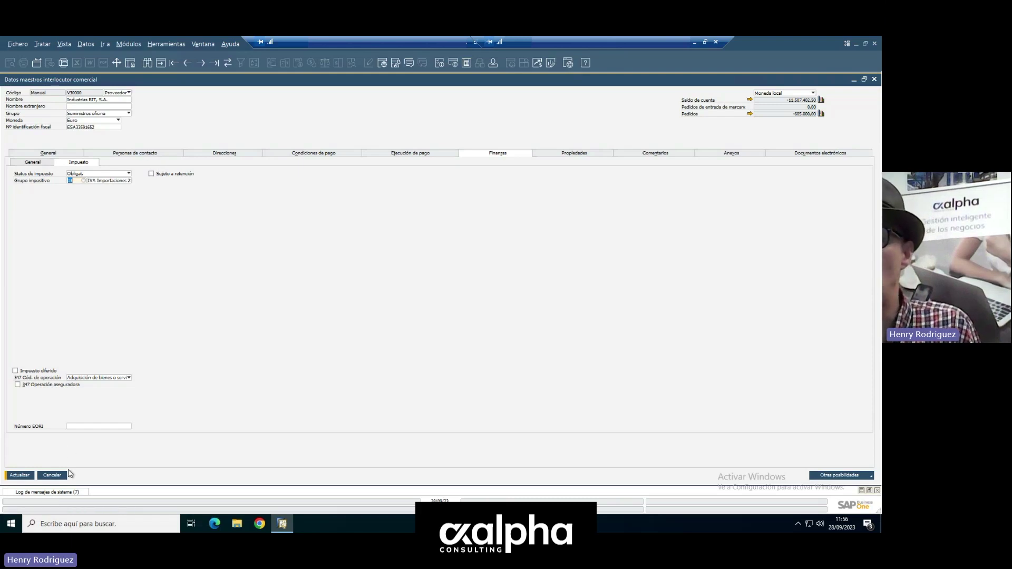
Discard the changes to the supplier's master data and close the supplier invoice
{"action": "left_click", "coordinate": [53, 475]}
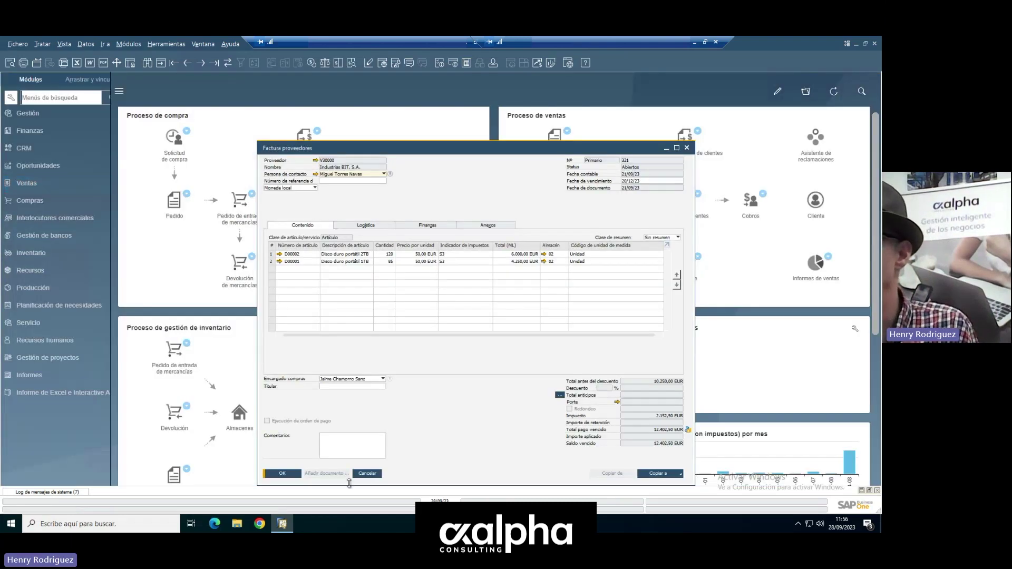
{"action": "left_click", "coordinate": [367, 474]}
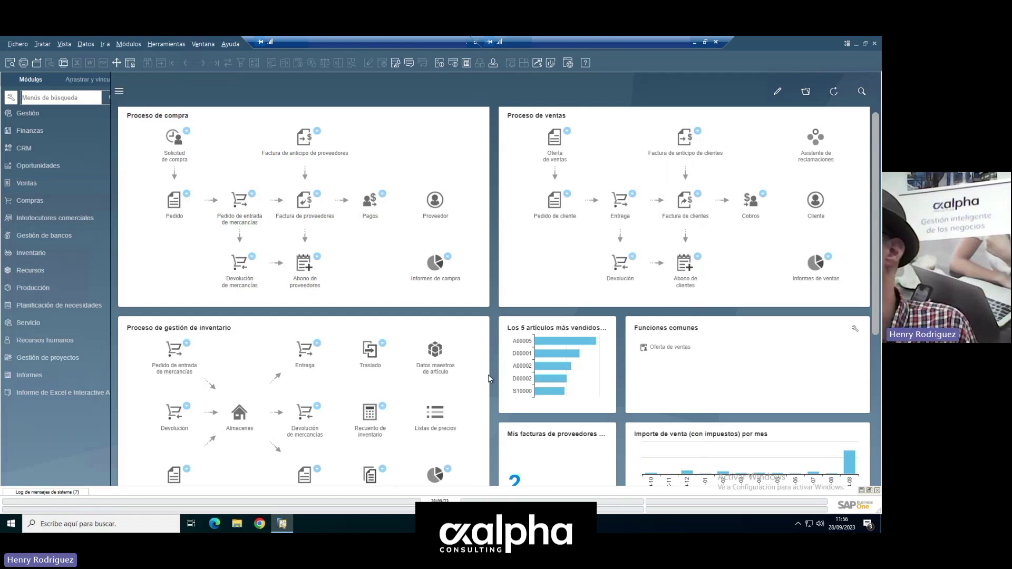
{"action": "scroll", "coordinate": [411, 238], "scroll_direction": "down", "scroll_amount": 3}
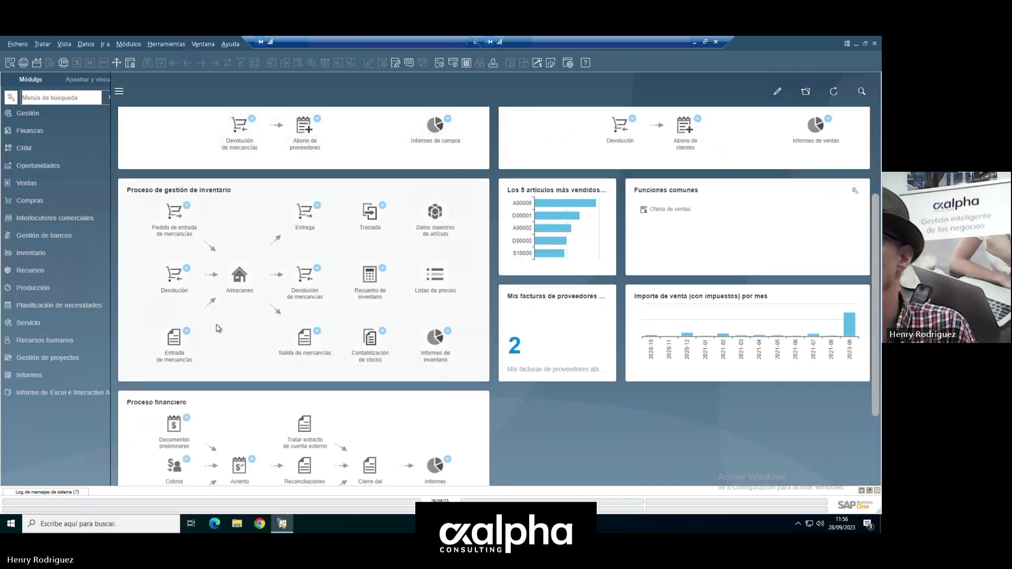
Open the most recent supplier invoice and the item master data of D00002 from its first line
{"action": "scroll", "coordinate": [291, 222], "scroll_direction": "up", "scroll_amount": 3}
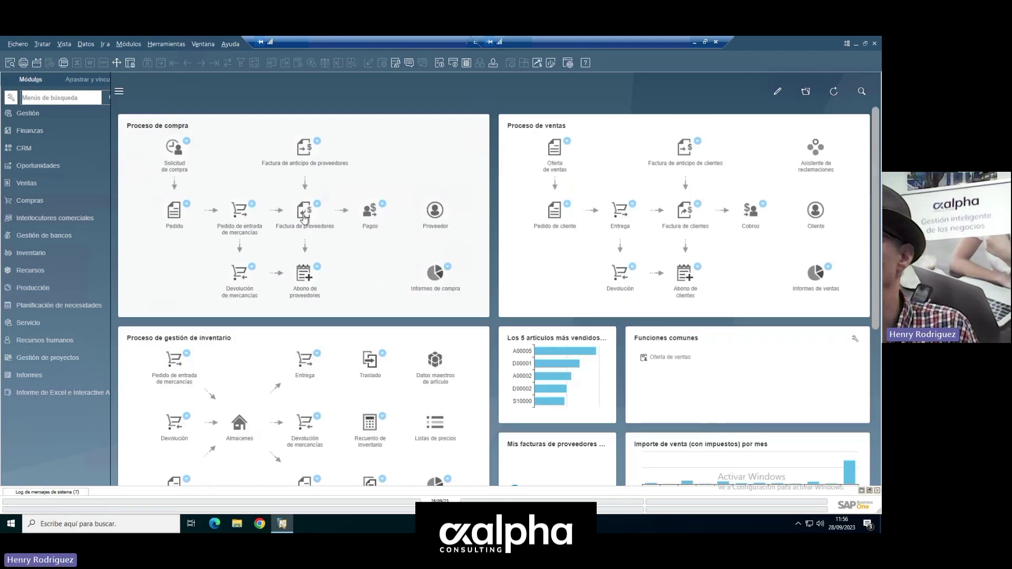
{"action": "left_click", "coordinate": [305, 213]}
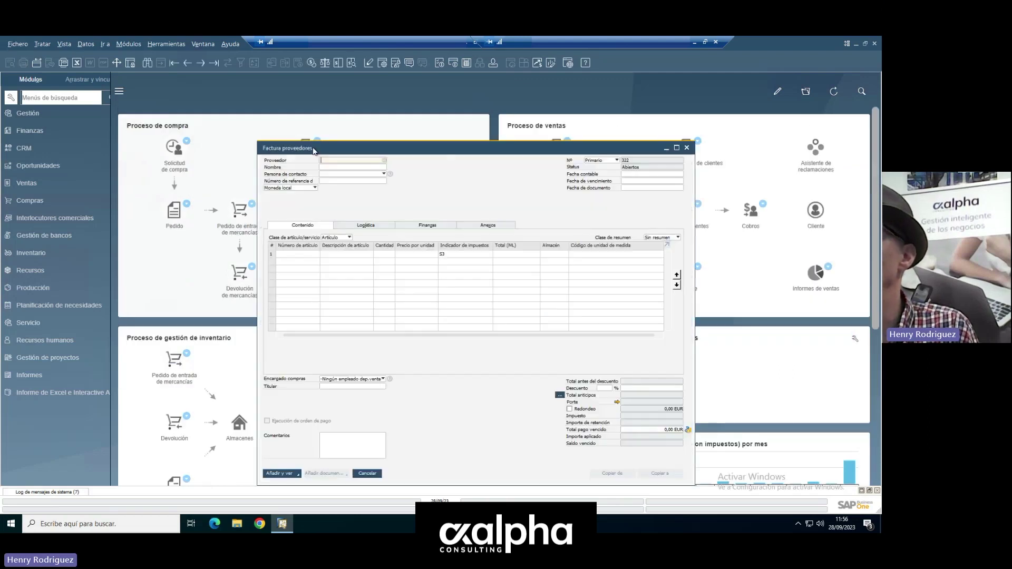
{"action": "left_click", "coordinate": [188, 63]}
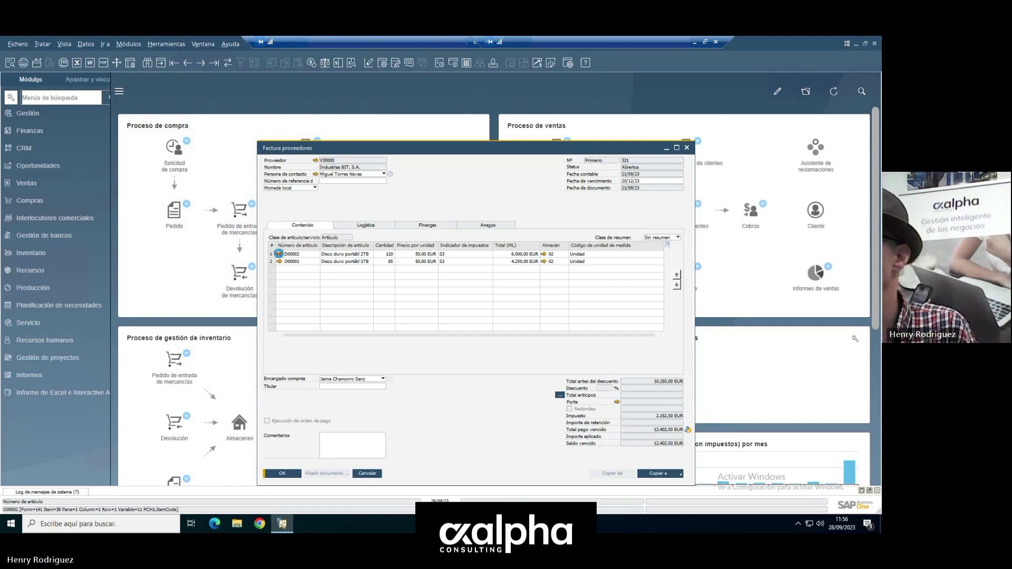
{"action": "left_click", "coordinate": [278, 254]}
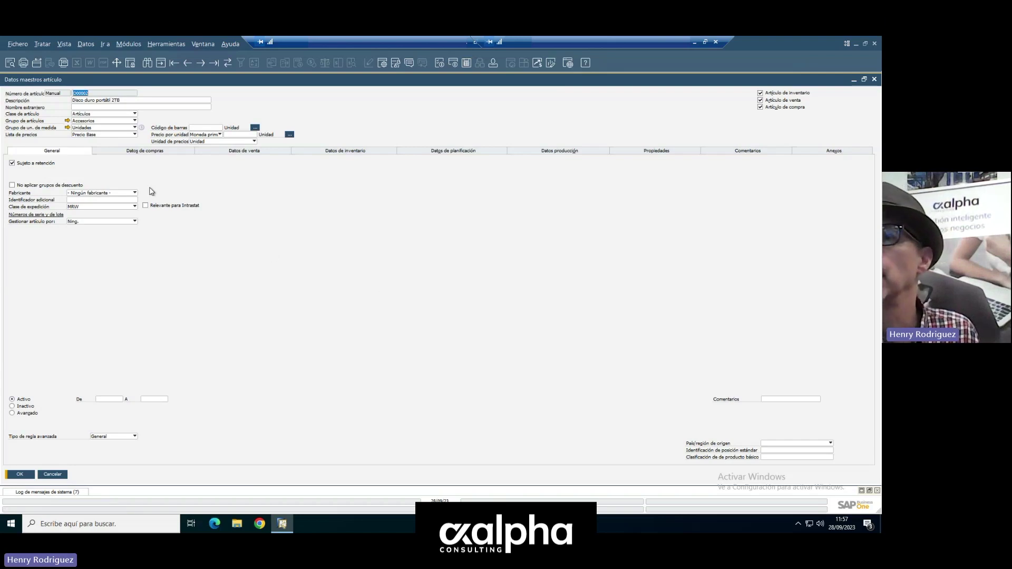
Review the Grupo impositivo in item D00002's purchasing and sales data, including the purchasing tax options, and close the item and invoice
{"action": "left_click", "coordinate": [157, 153]}
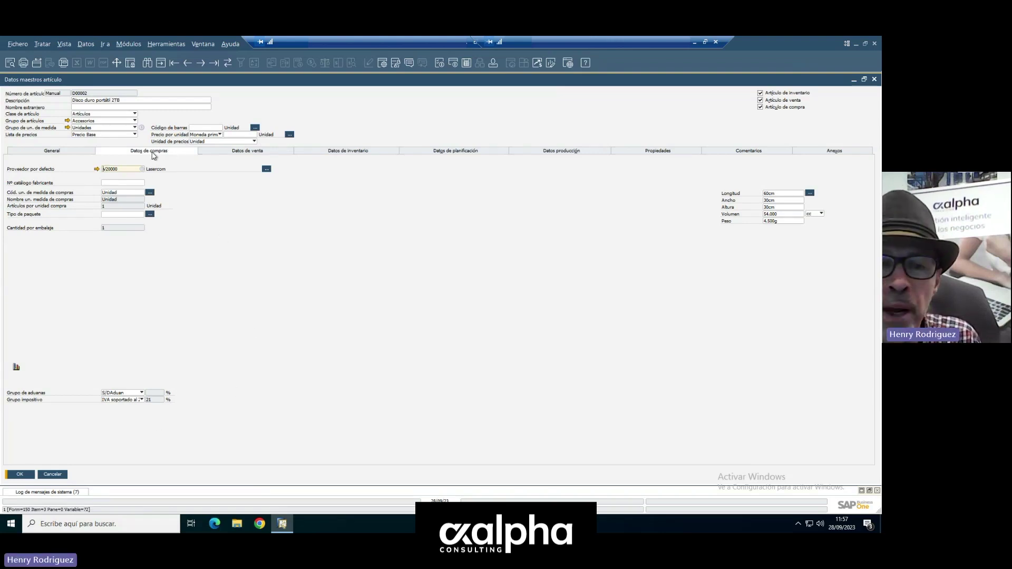
{"action": "left_click", "coordinate": [247, 153]}
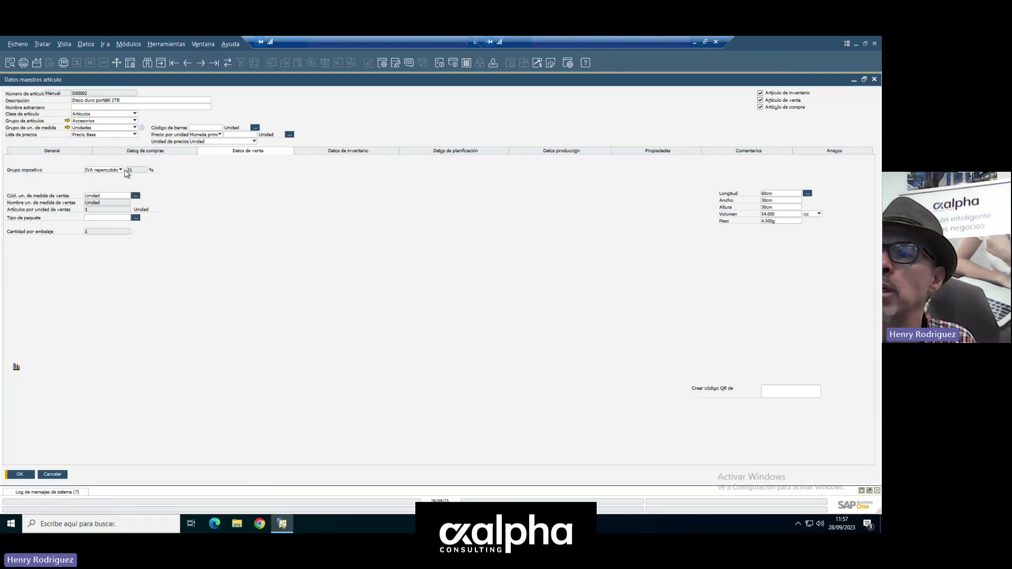
{"action": "left_click", "coordinate": [153, 152]}
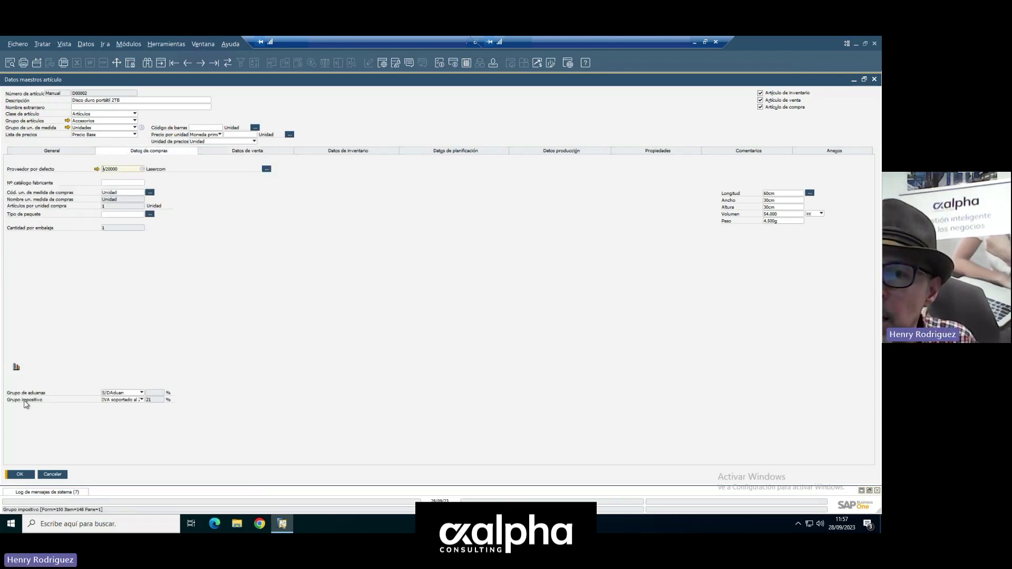
{"action": "left_click", "coordinate": [141, 401]}
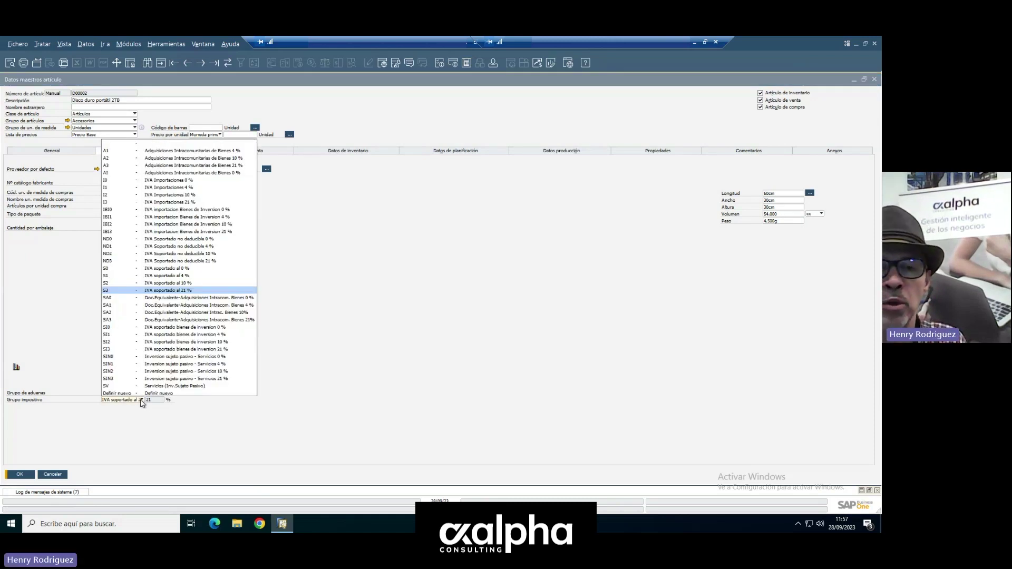
{"action": "left_click", "coordinate": [141, 401]}
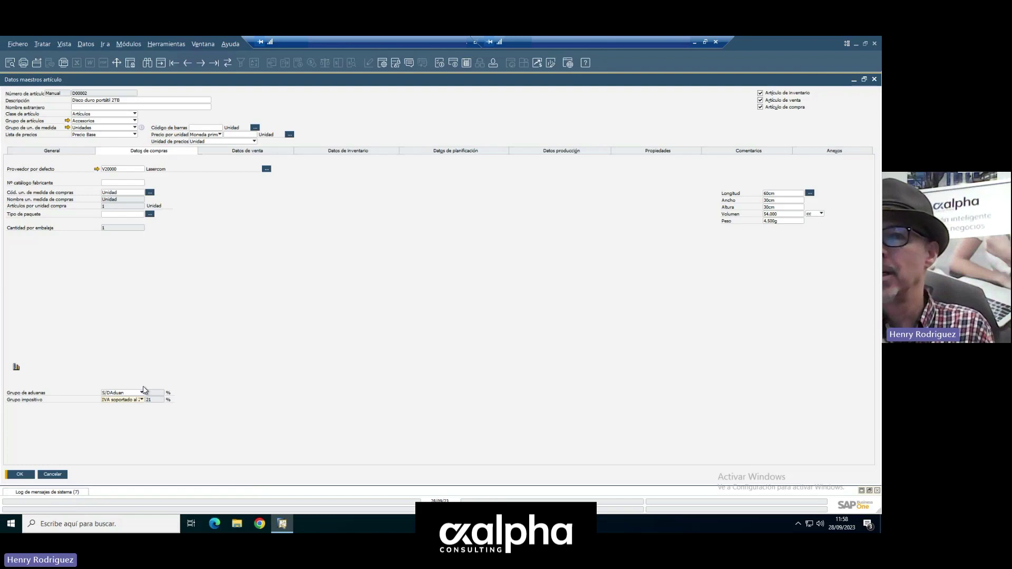
{"action": "left_click", "coordinate": [62, 473]}
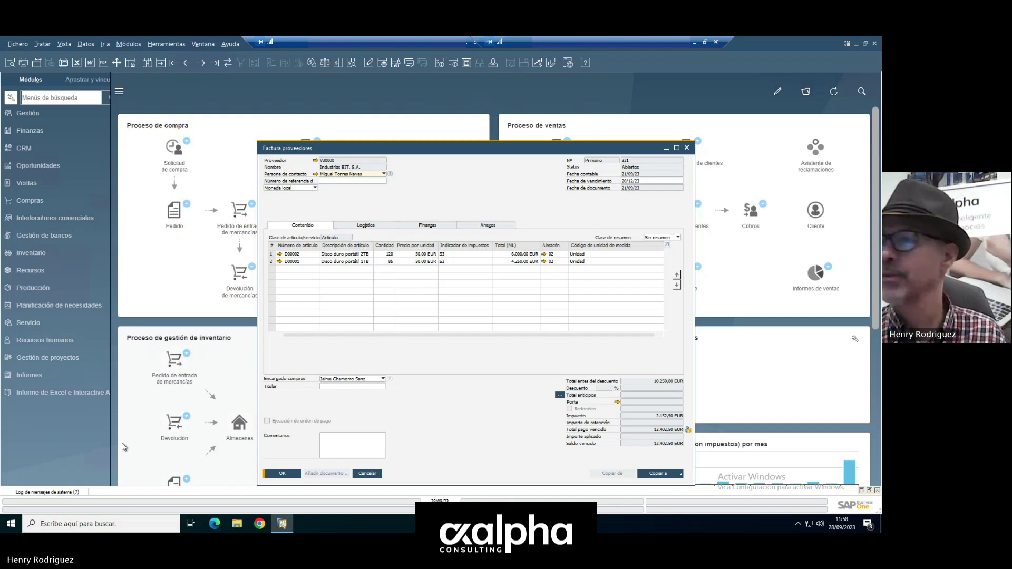
{"action": "left_click", "coordinate": [364, 474]}
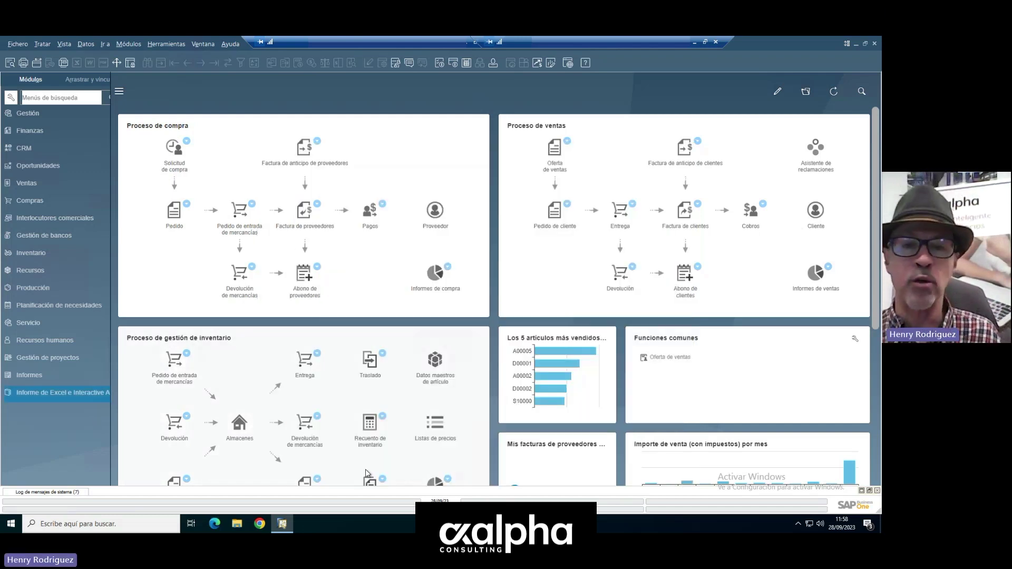